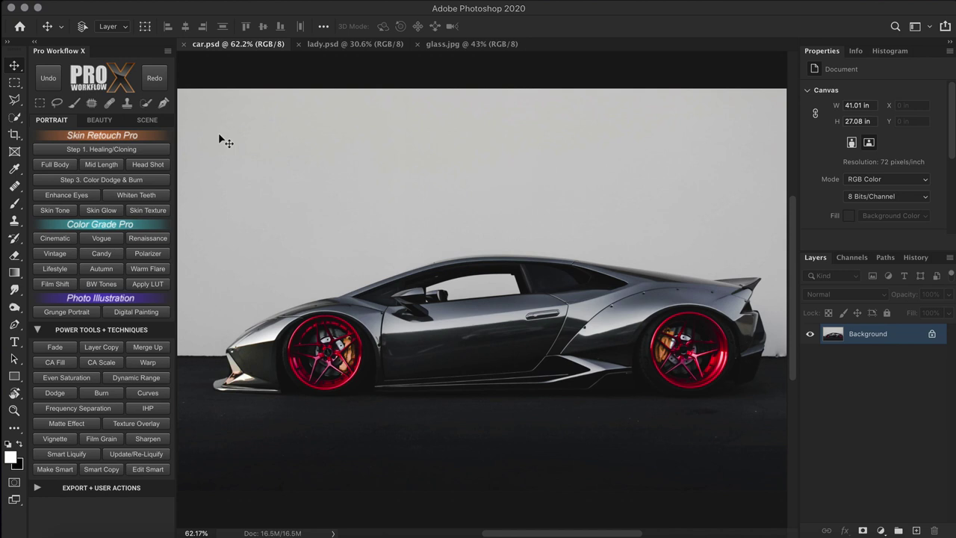
Step: Extend and refine a Quick Selection across the ground, the lower body and the sill of the car
left_click(146, 104)
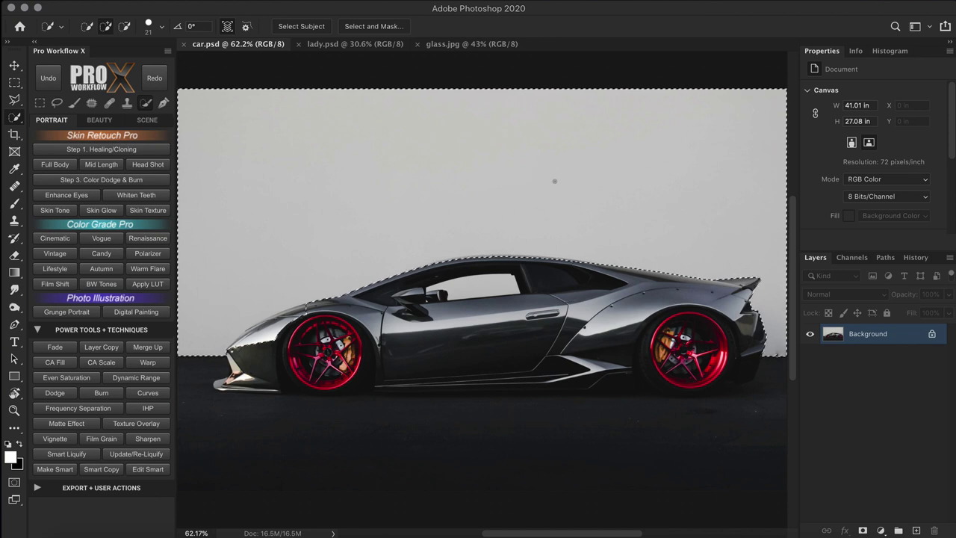
scroll(573, 269, "up", 5)
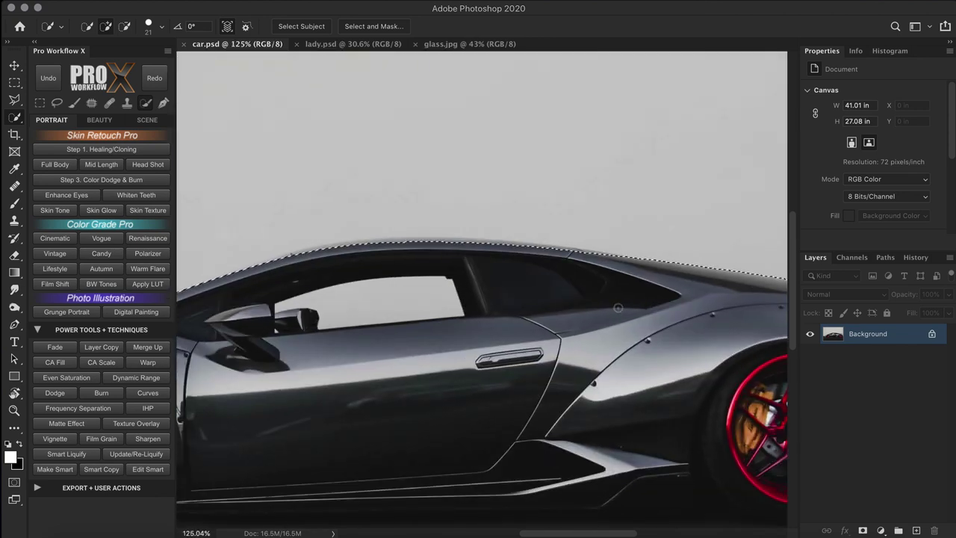
scroll(764, 401, "down", 5)
mouse_move(763, 401)
left_mouse_down()
mouse_move(587, 453)
mouse_move(567, 444)
left_mouse_up()
scroll(668, 374, "up", 5)
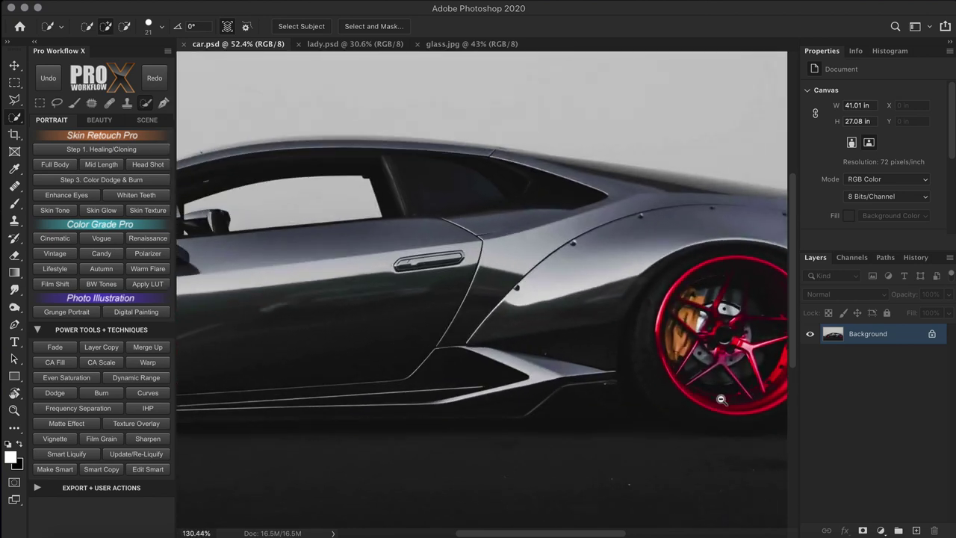
mouse_move(686, 396)
left_mouse_down()
mouse_move(657, 446)
mouse_move(673, 459)
mouse_move(742, 411)
mouse_move(493, 328)
mouse_move(374, 400)
mouse_move(393, 372)
mouse_move(295, 289)
left_mouse_up()
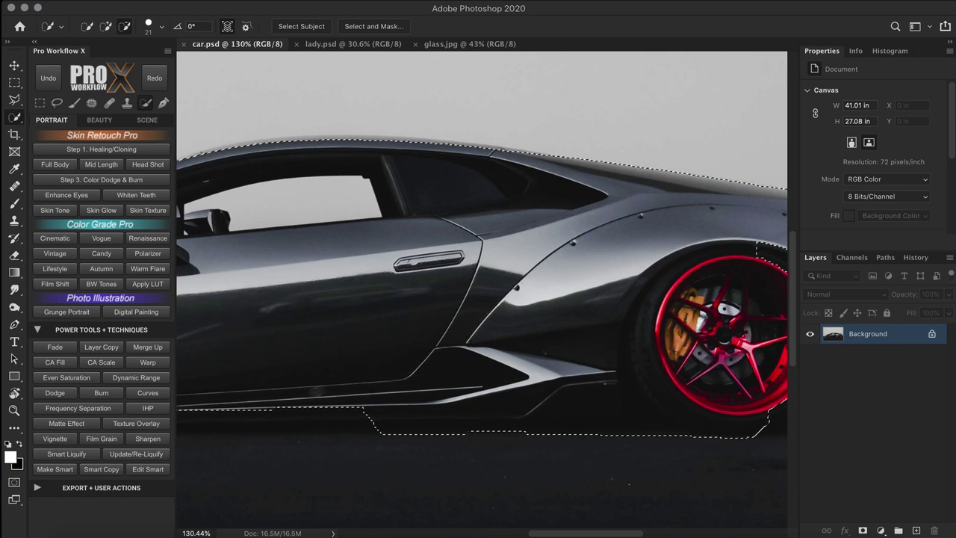
mouse_move(329, 411)
left_mouse_down()
mouse_move(230, 411)
mouse_move(442, 384)
left_mouse_up()
left_click(421, 419, "ctrl")
left_click_drag(271, 388, 352, 383)
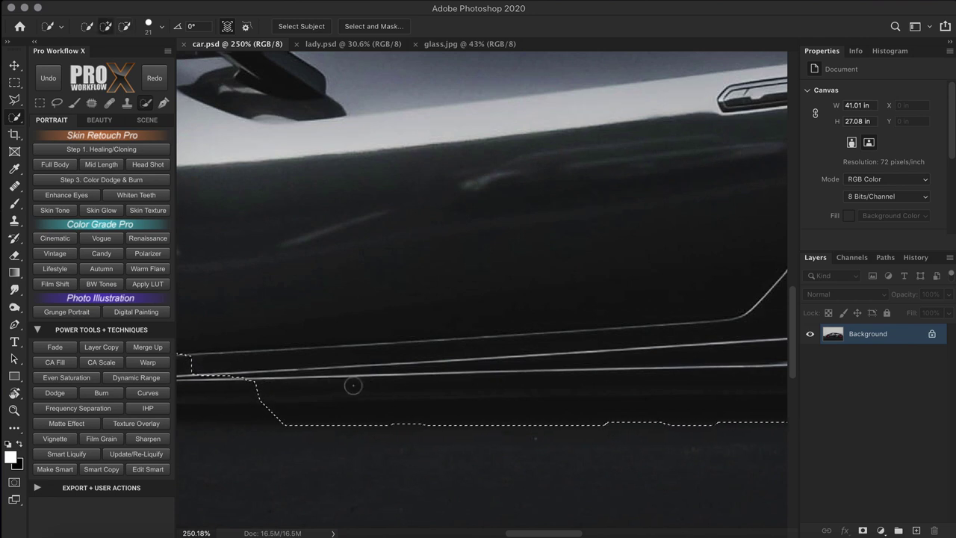
mouse_move(354, 385)
left_mouse_down()
mouse_move(351, 419)
mouse_move(453, 417)
mouse_move(494, 455)
mouse_move(454, 420)
mouse_move(734, 415)
mouse_move(659, 431)
mouse_move(216, 380)
mouse_move(285, 380)
left_mouse_up()
Step: Fit the image on screen, clear the selection and pick the Polygonal Lasso
key("super+0")
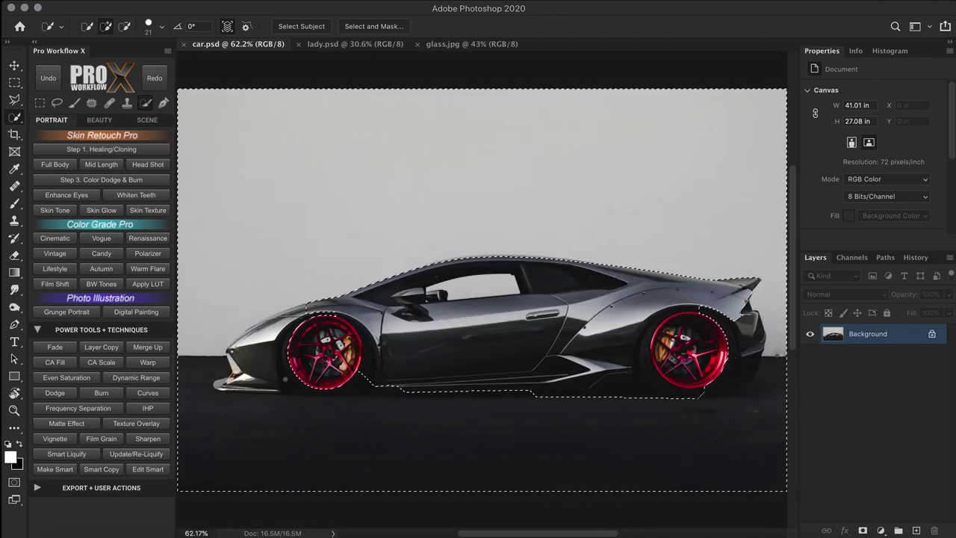
key("super+d")
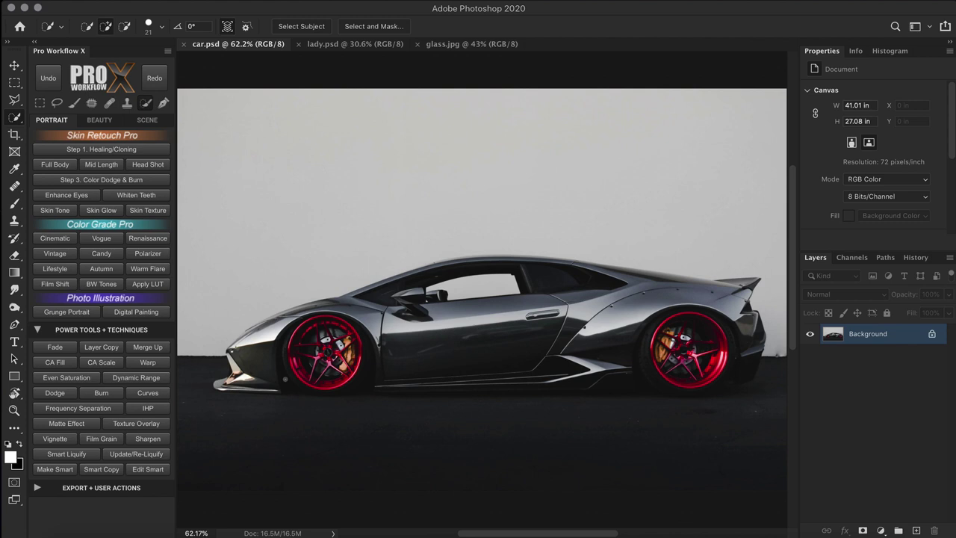
left_click(14, 99)
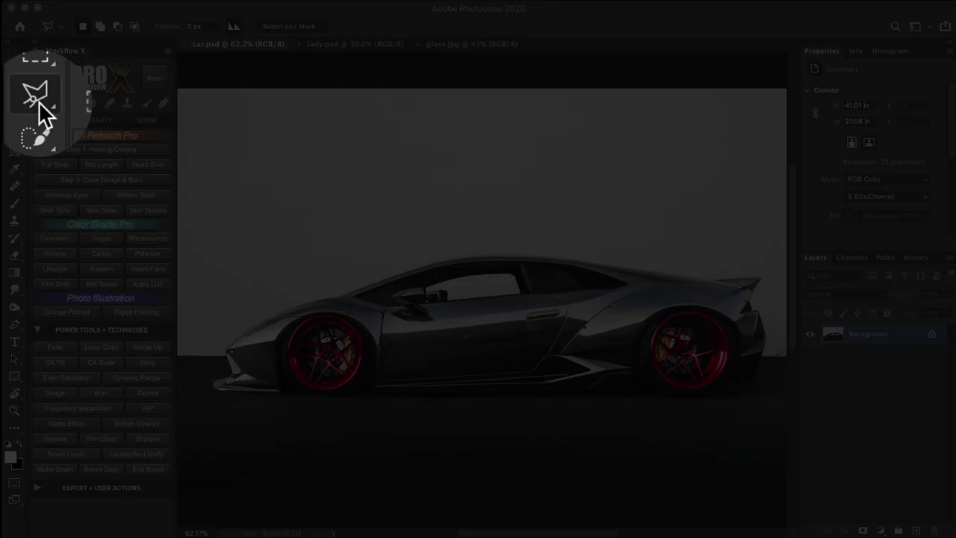
left_click(13, 323)
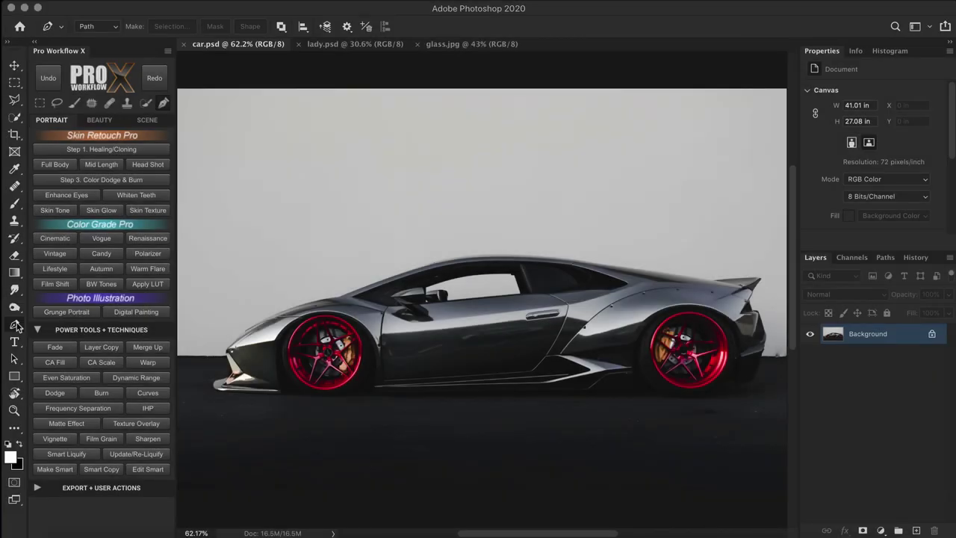
left_click(13, 99)
Step: Place Polygonal Lasso points along the front fender's edge
scroll(273, 307, "up", 5)
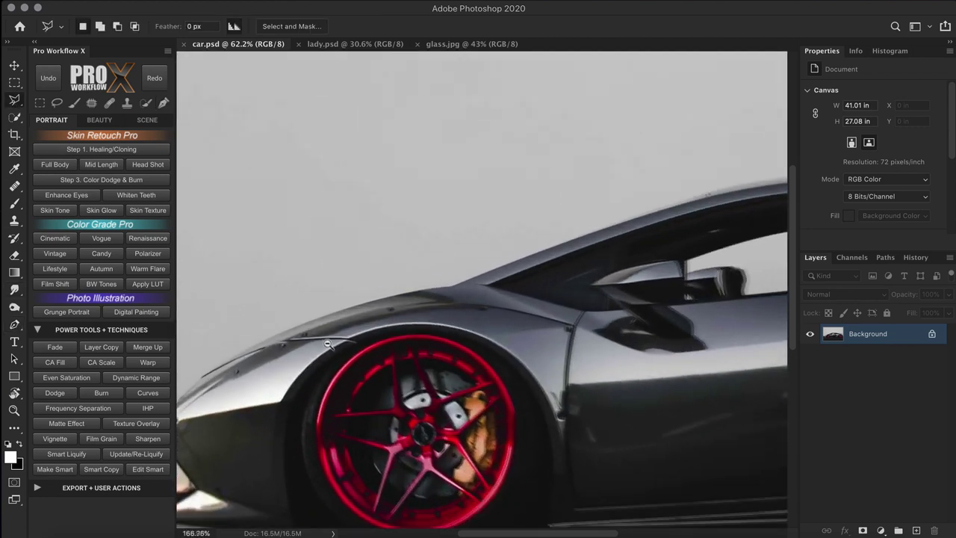
left_click(257, 351)
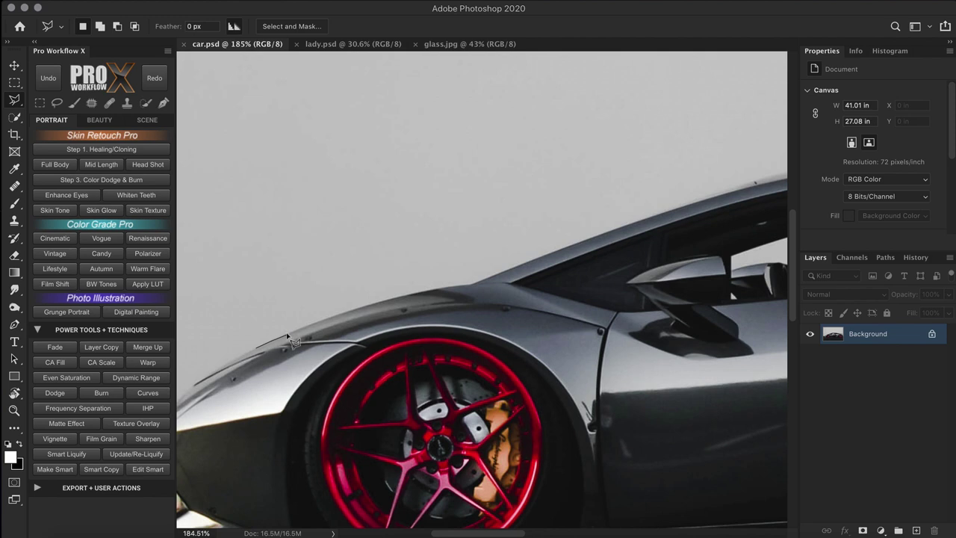
scroll(302, 340, "up", 3)
left_click(326, 352)
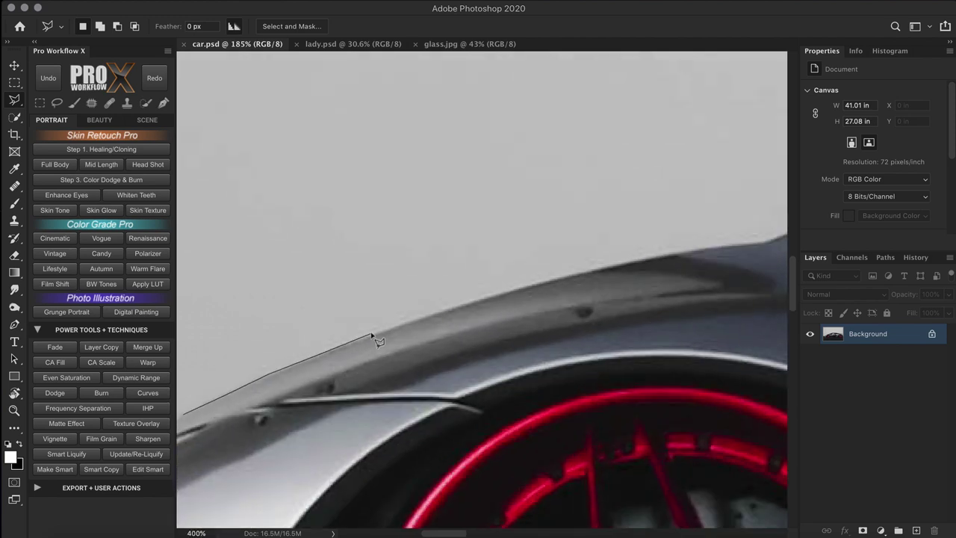
left_click(437, 311)
left_click(526, 286)
Step: Hold Alt and trace the fender's upper edge freehand toward the roof
left_click_drag(633, 260, 411, 316)
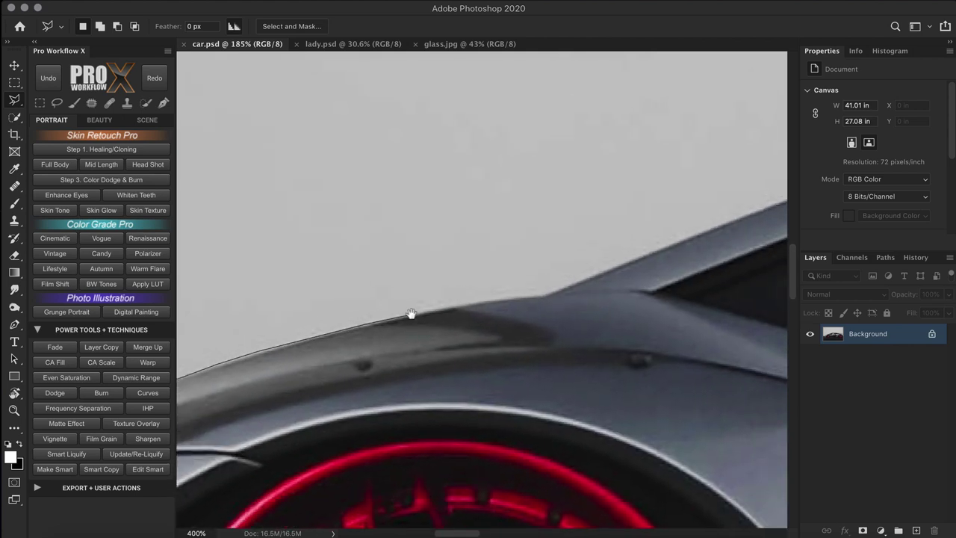
key("alt")
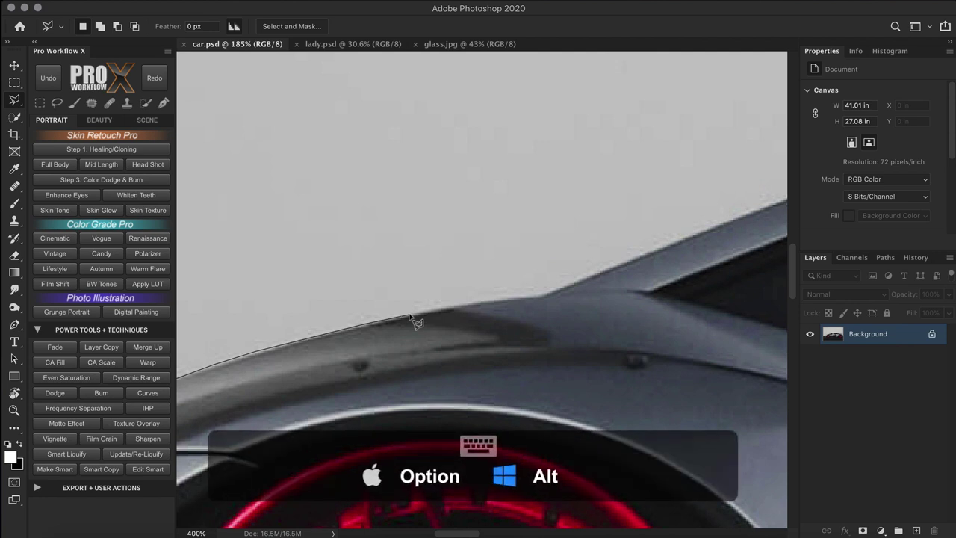
left_click_drag(416, 322, 549, 303)
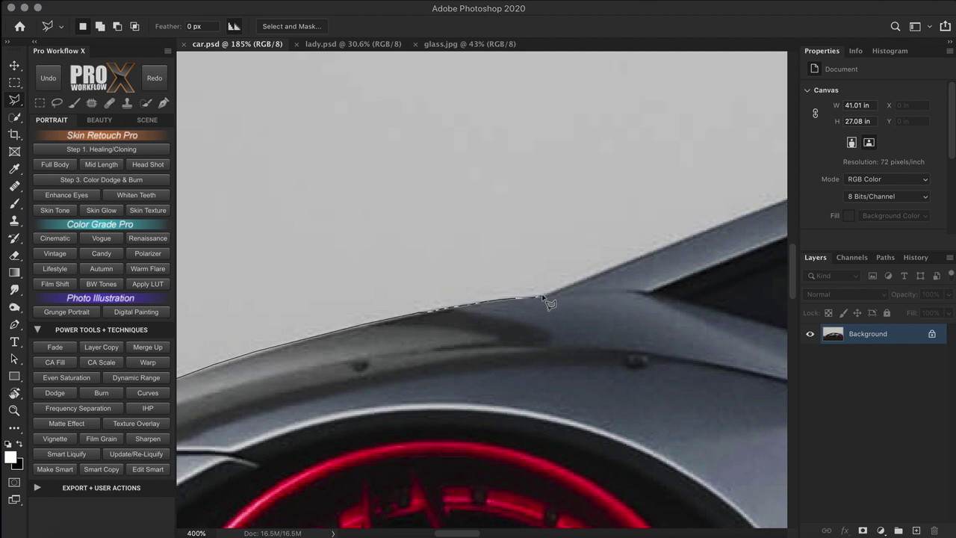
scroll(549, 302, "down", 1, "alt")
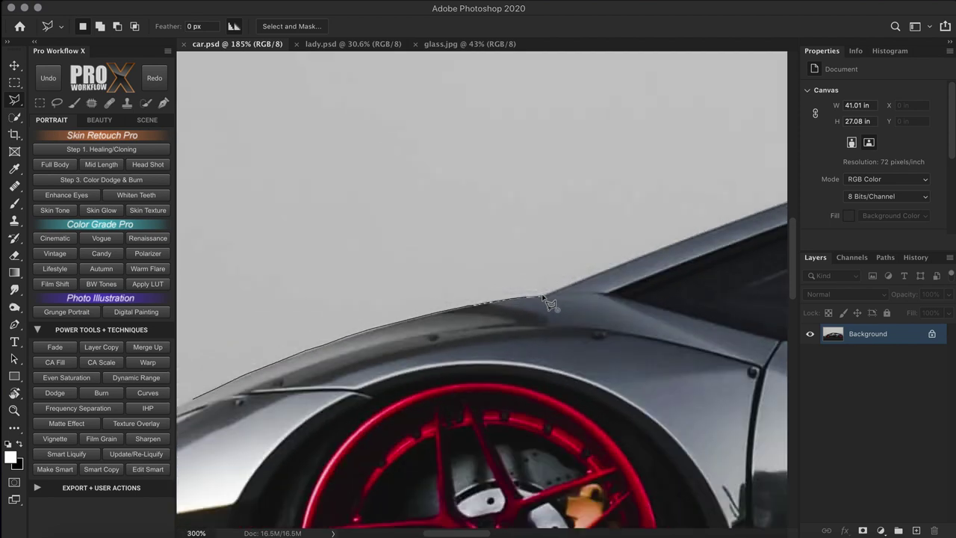
scroll(549, 302, "down", 1, "alt")
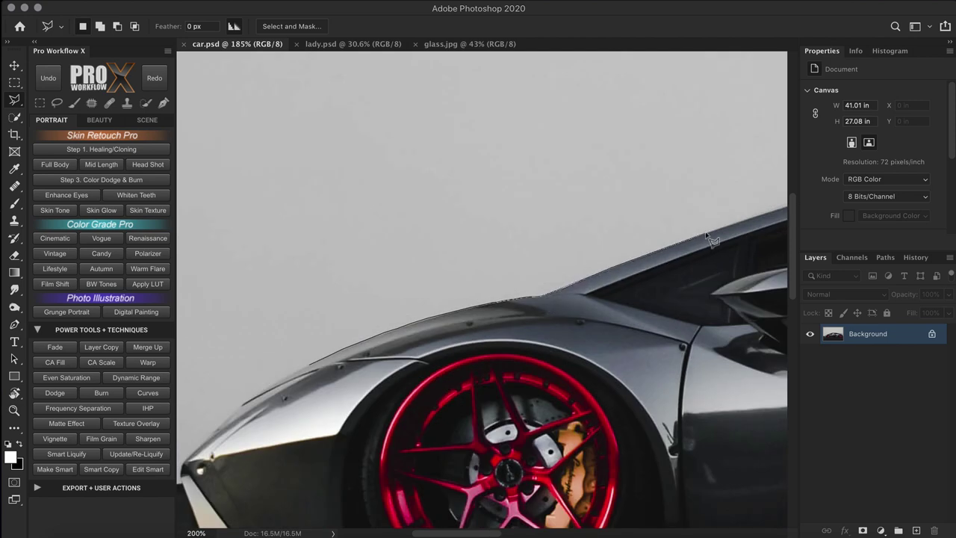
Step: Close the fender lasso, undo and redo it in Pro Workflow, then deselect with Cmd+D
scroll(564, 313, "up", 3, "alt")
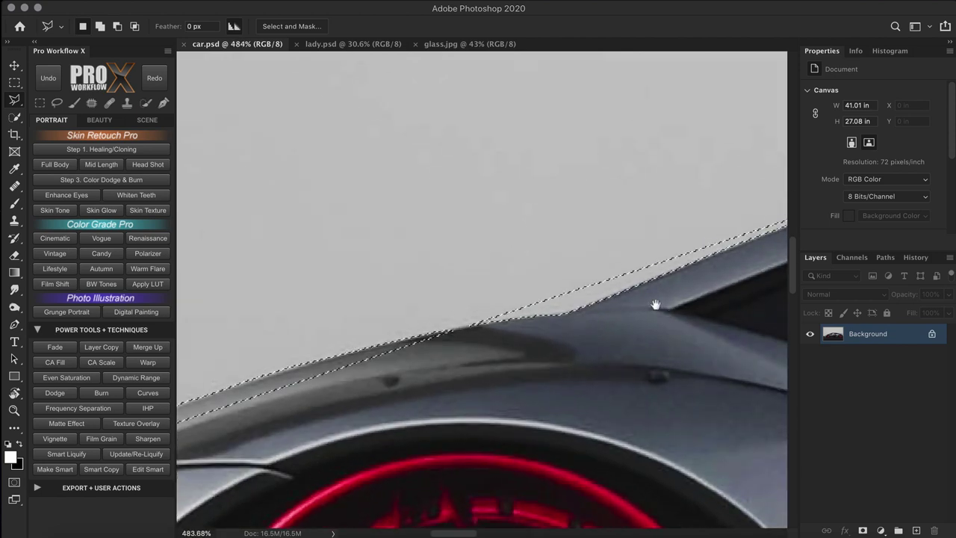
scroll(358, 403, "down", 5, "alt")
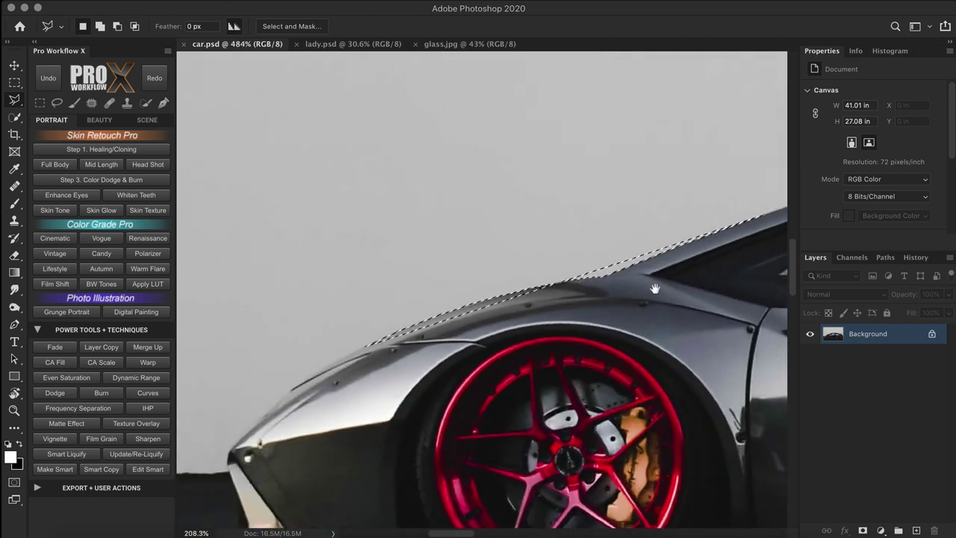
key("Return")
left_click(50, 79)
left_click(154, 77)
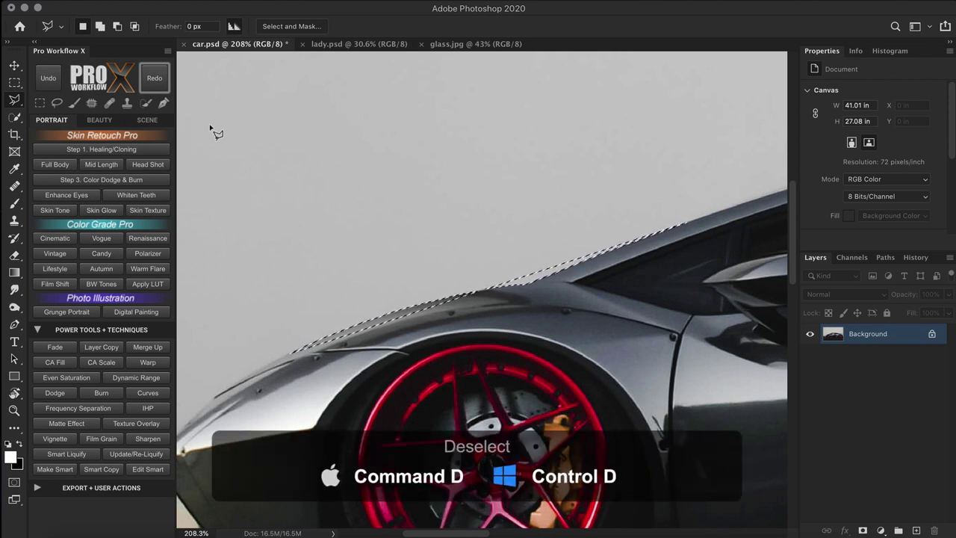
key("super+d")
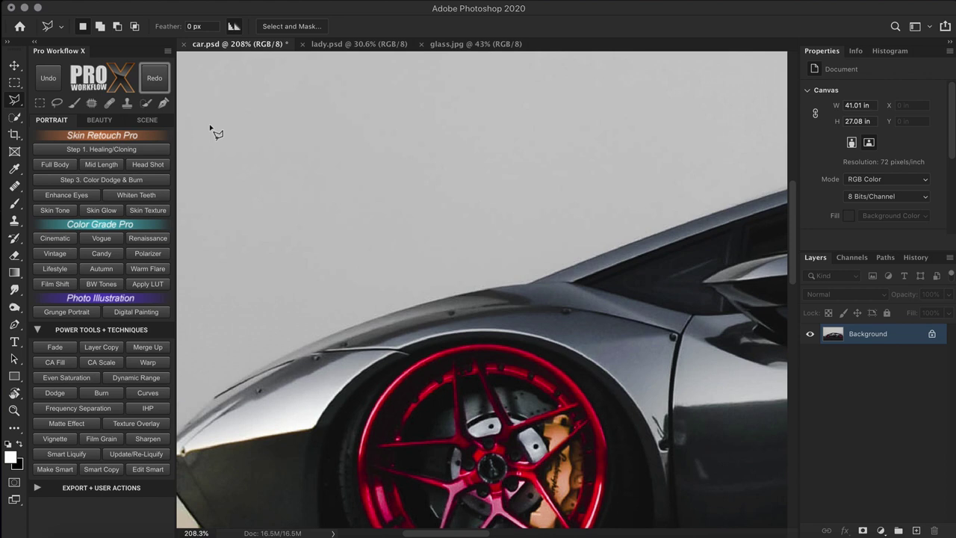
Step: Draw a curved Pen path from the front fender up the roofline, undoing and redoing the last segment
left_click(165, 104)
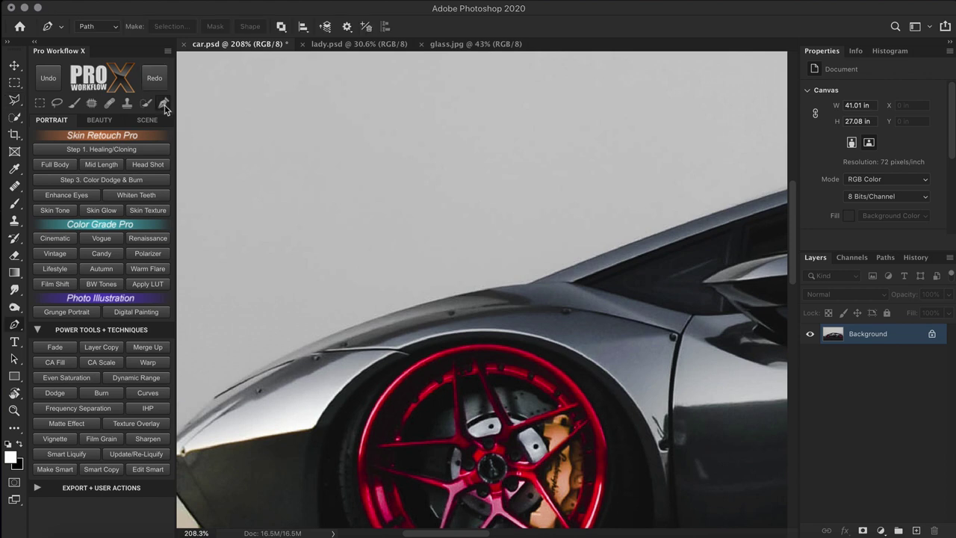
scroll(331, 299, "down", 2)
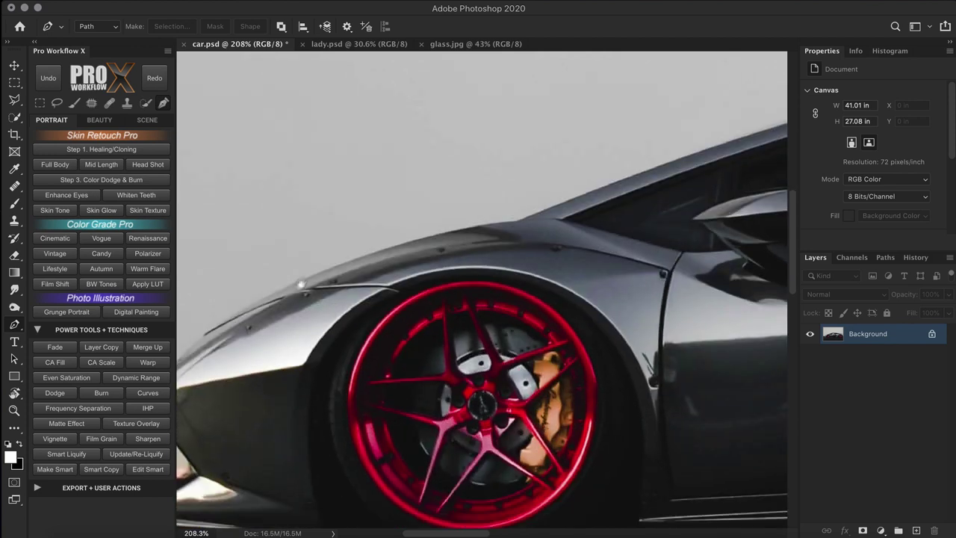
left_click(277, 290)
left_click_drag(517, 221, 619, 181)
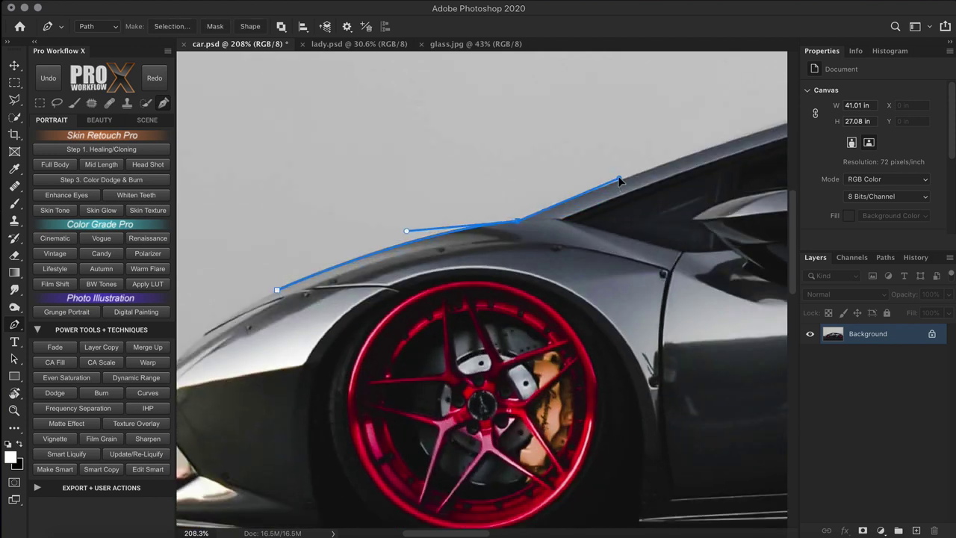
scroll(618, 181, "right", 3)
scroll(619, 181, "up", 1)
left_click_drag(691, 159, 725, 149)
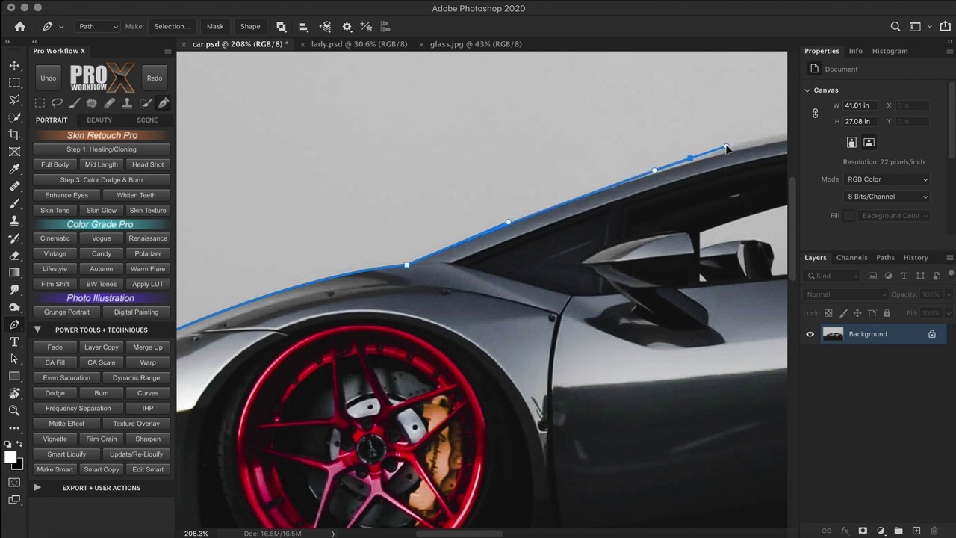
scroll(726, 149, "down", 3)
left_click(51, 84)
left_click(153, 83)
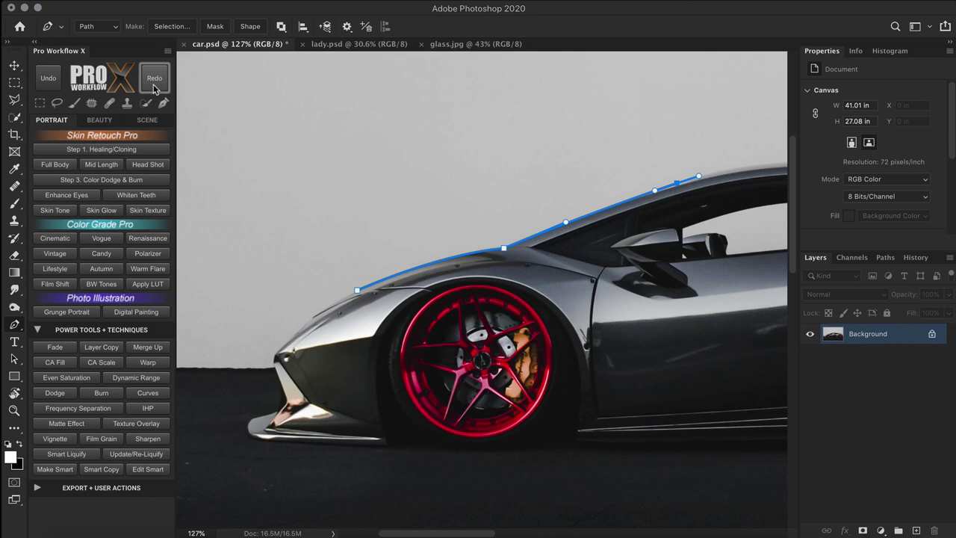
Step: Show the saved Car path from the Paths panel
left_click(883, 259)
left_click(867, 275)
scroll(630, 349, "down", 3)
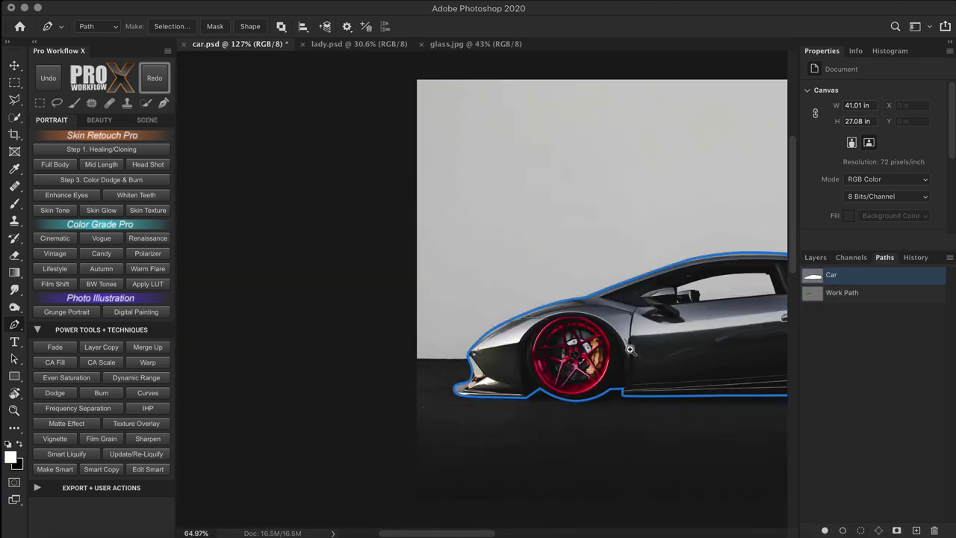
Step: Fit the whole car in the window with Cmd+0 and open the pen tool flyout
scroll(630, 348, "left", 5)
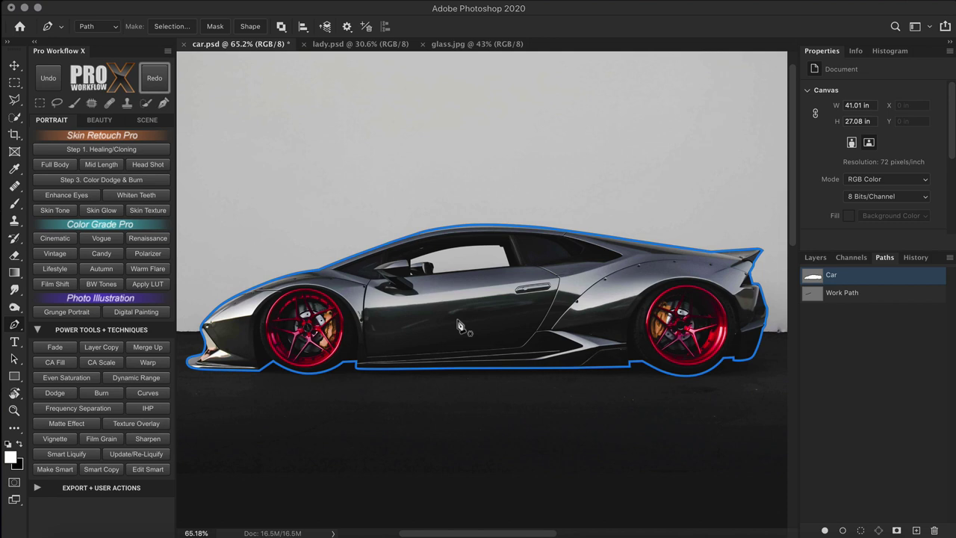
scroll(747, 271, "up", 5)
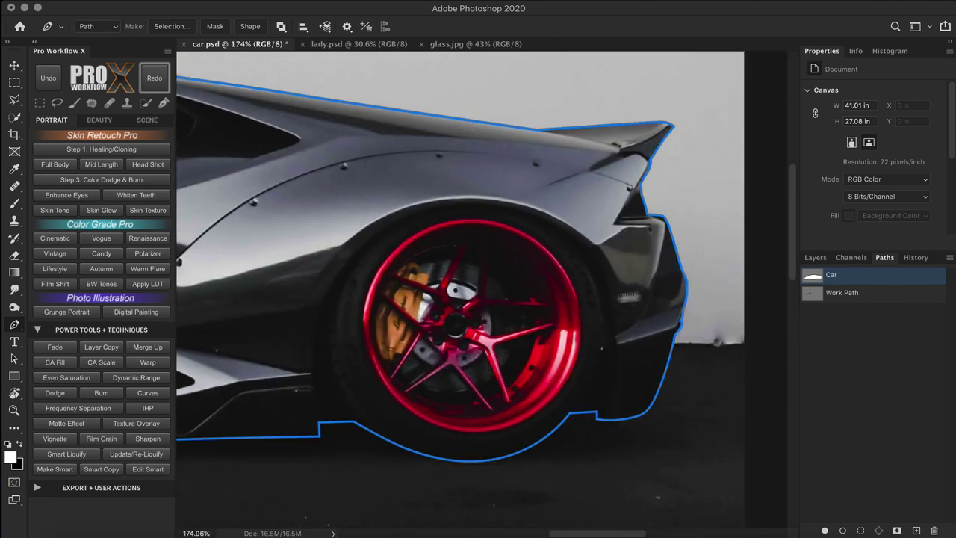
scroll(360, 385, "left", 10)
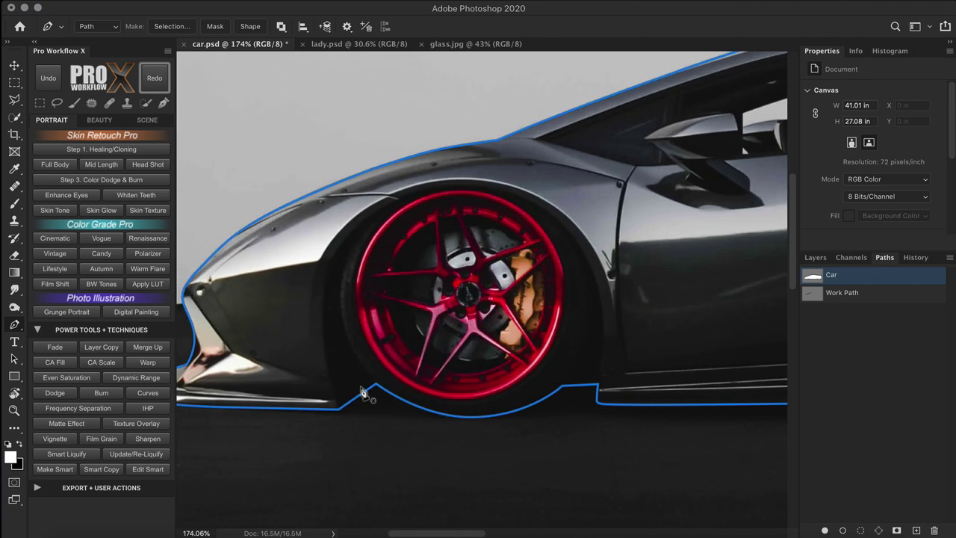
key("super+0")
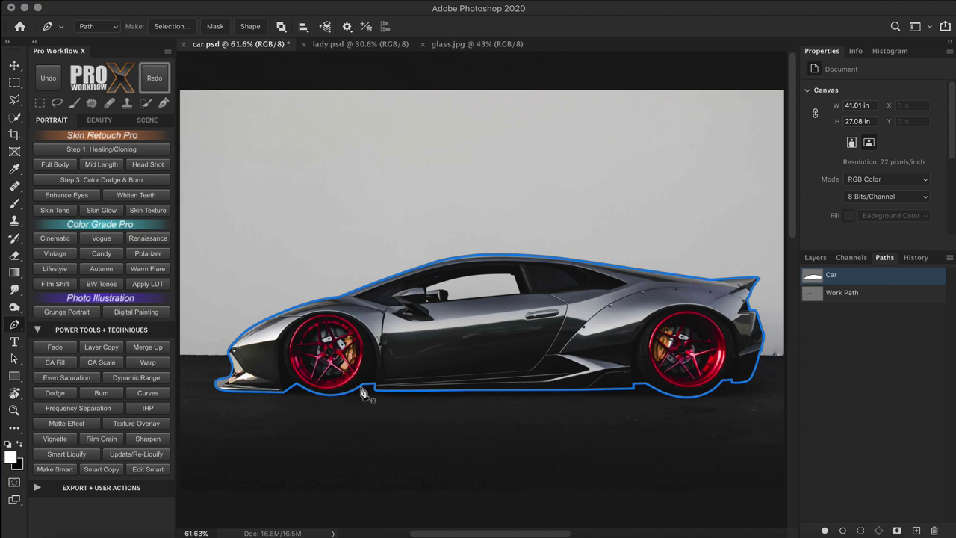
right_click(14, 324)
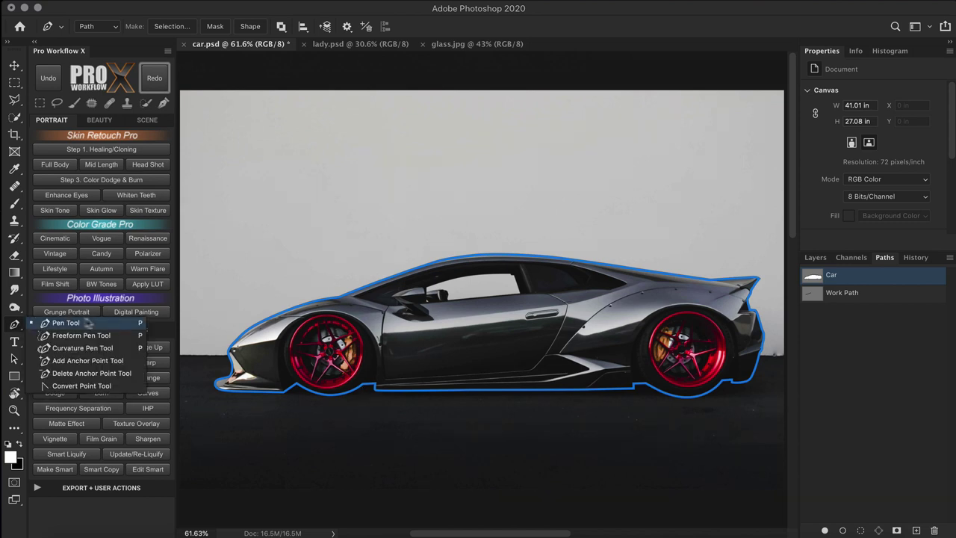
Step: From Work Path, draw Shape 1 in Shape mode: a 350 × 258 px white rectangle with 10 pt black stroke
left_click(120, 350)
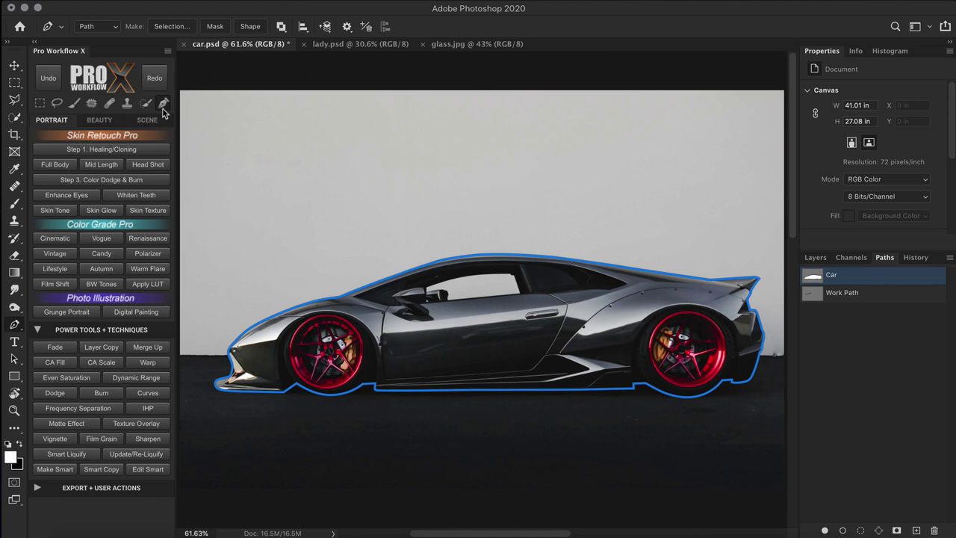
left_click(843, 295)
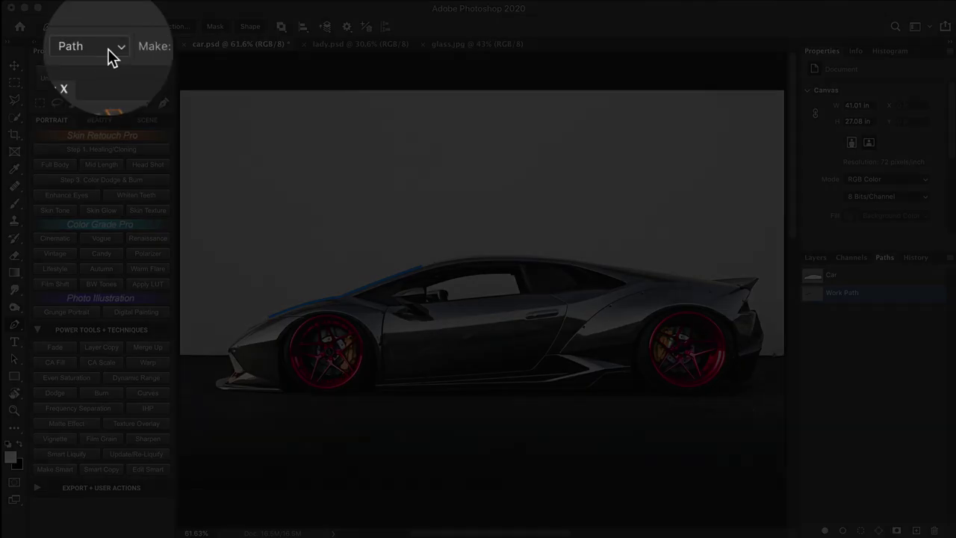
left_click(107, 27)
left_click(109, 18)
left_click(256, 147)
left_click(325, 147)
left_click(325, 200)
left_click(256, 200)
left_click(256, 147)
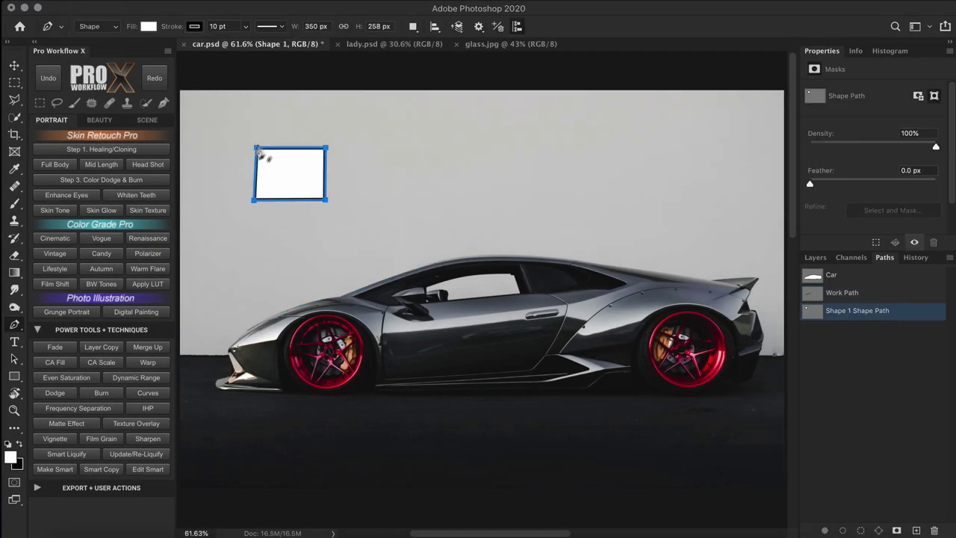
left_click(110, 30)
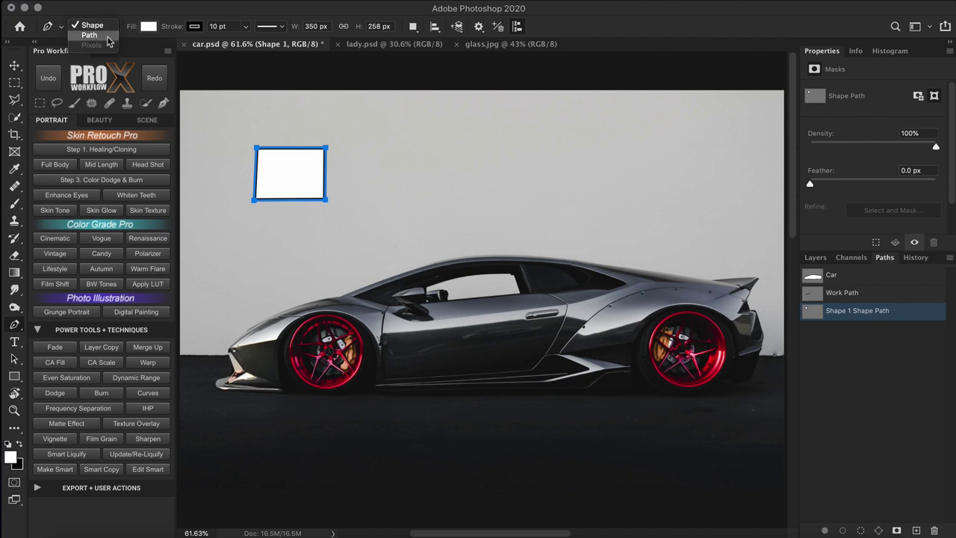
left_click(107, 36)
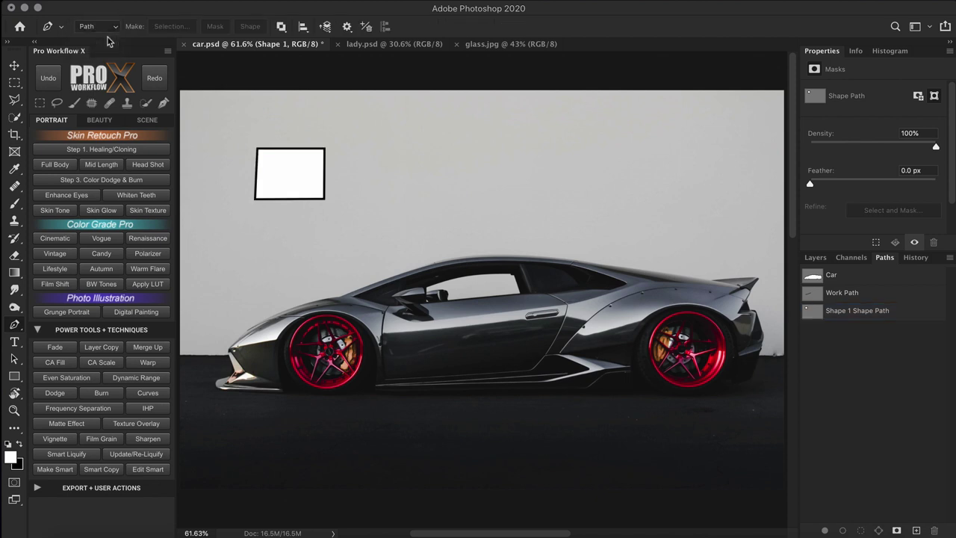
Step: Zoom into the wall and start a practice path with straight anchors, checking Path Options
left_click_drag(478, 172, 557, 259)
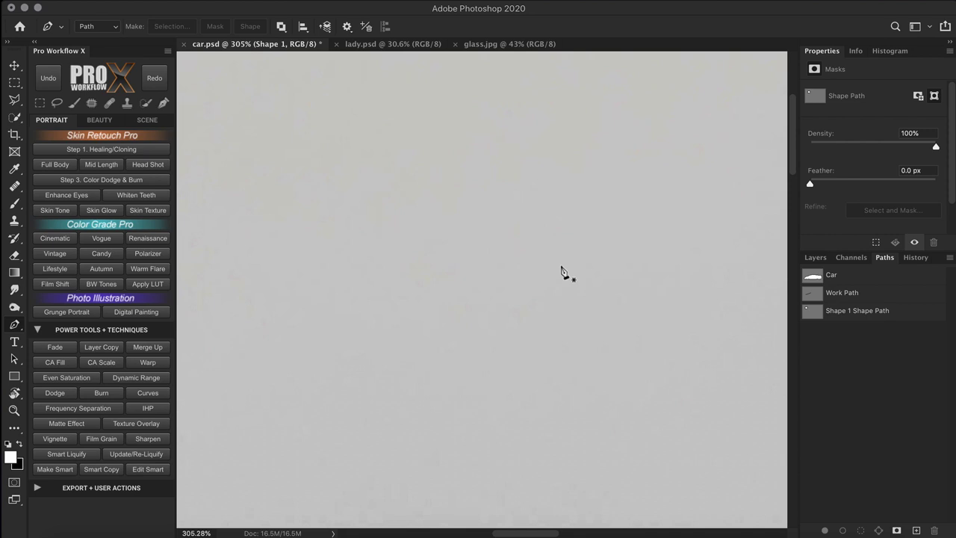
left_click(322, 205)
left_click(493, 166)
left_click(530, 190)
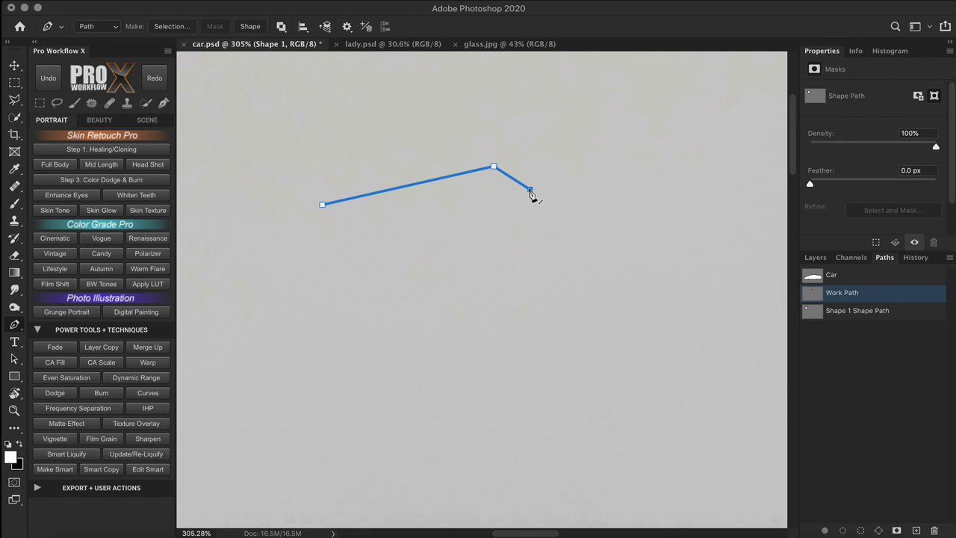
left_click(346, 26)
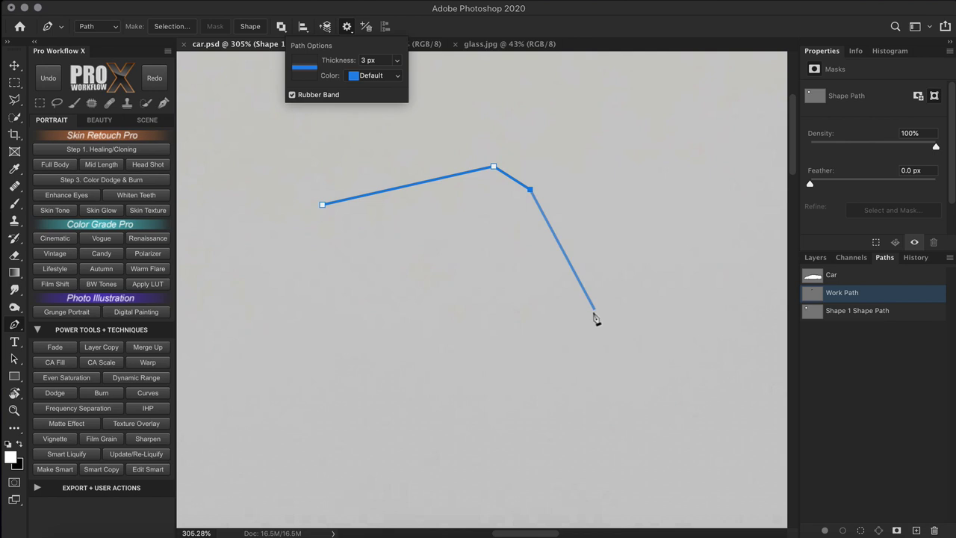
left_click(552, 281)
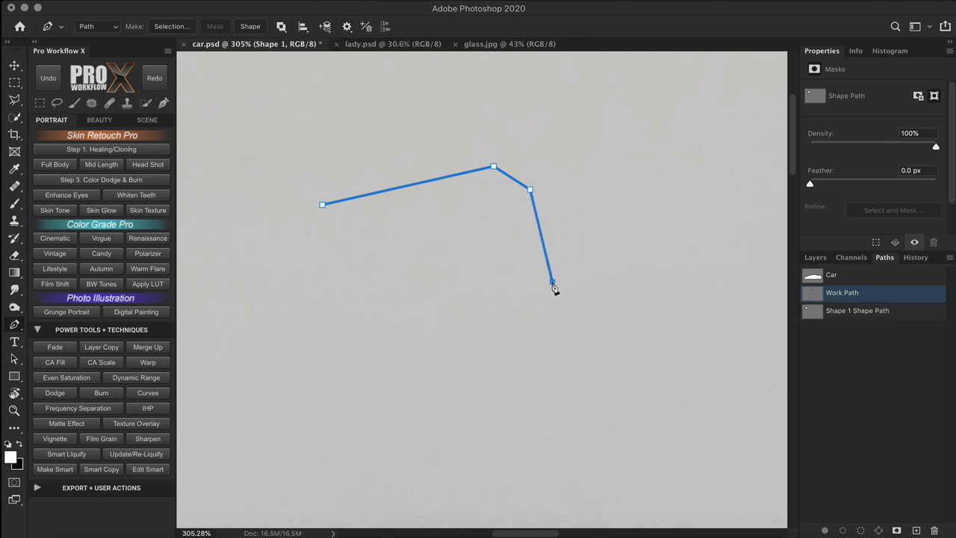
Step: Add smooth curved anchors along the bottom and left, close the path, then delete it
left_click_drag(488, 332, 431, 353)
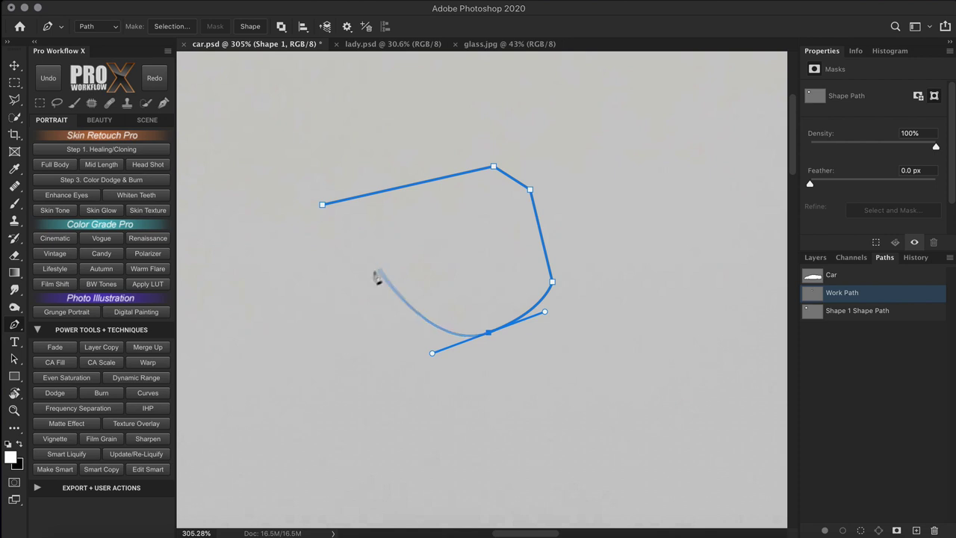
left_click(331, 324)
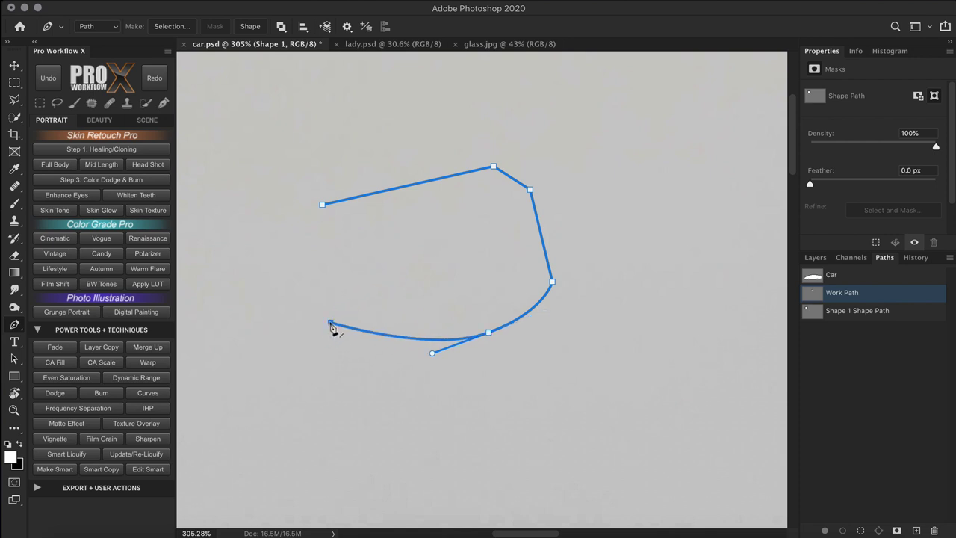
left_click_drag(259, 296, 219, 246)
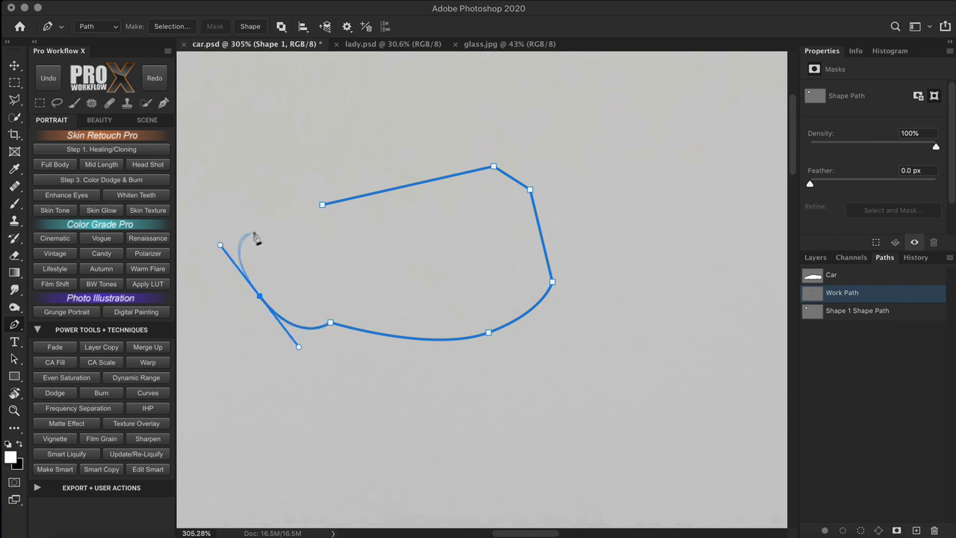
left_click(321, 205)
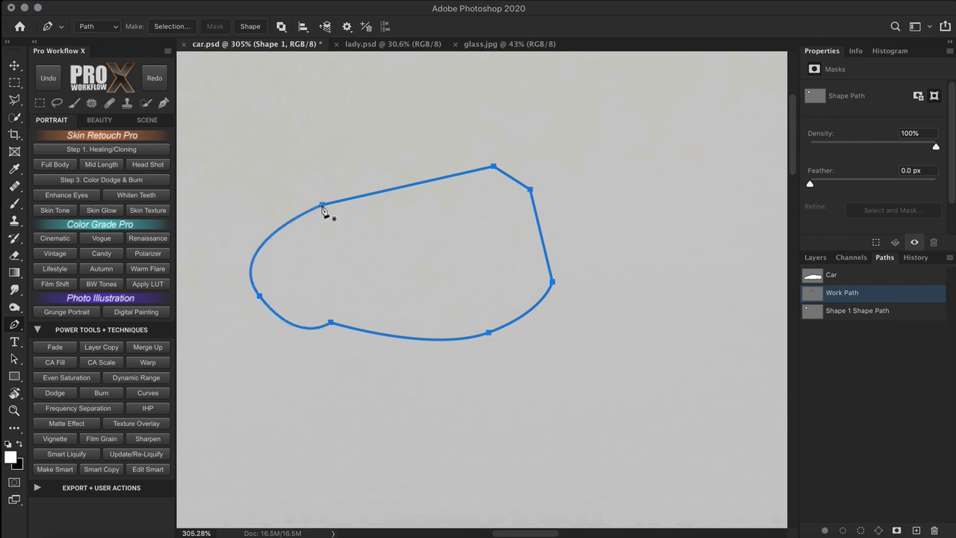
left_click(348, 26)
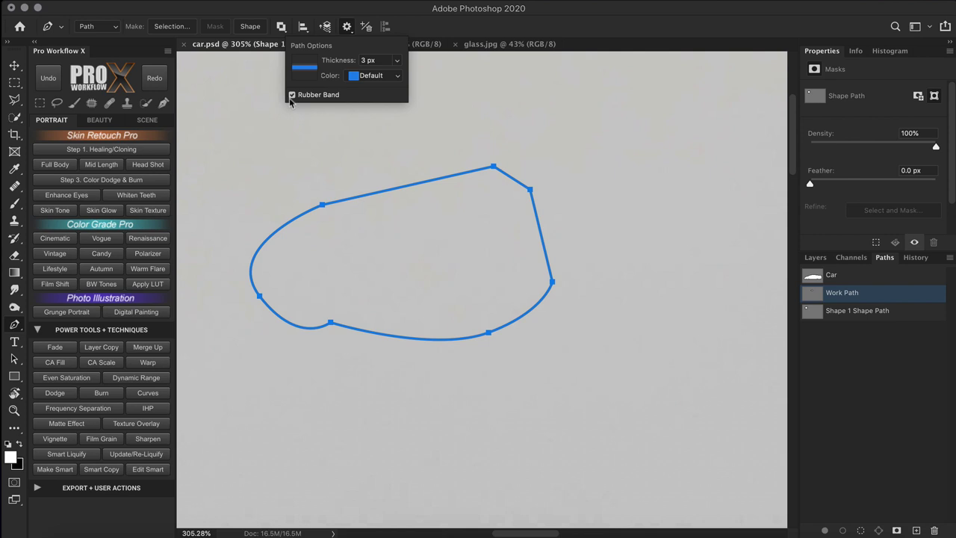
left_click(348, 26)
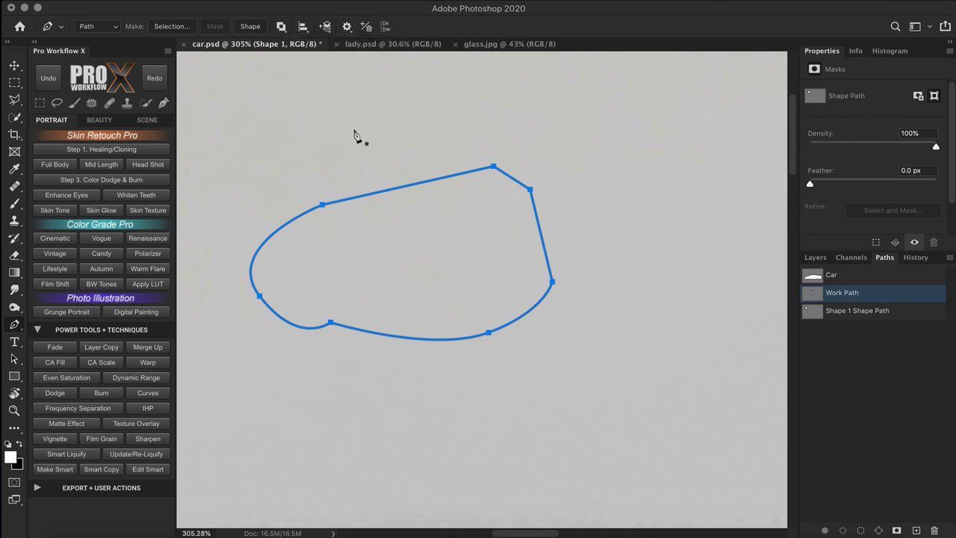
key("BackSpace")
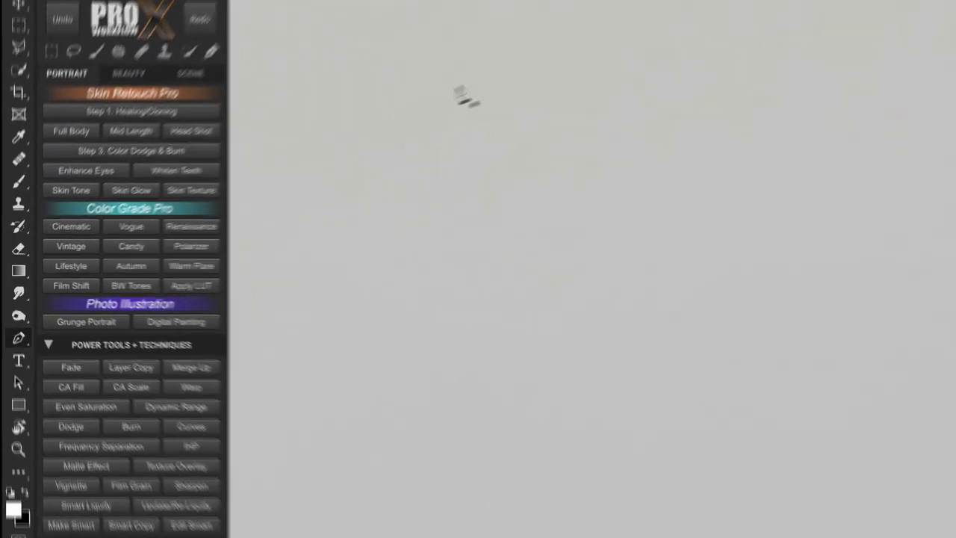
Step: Click four corners on the wall and close the straight-edged path at its first point
left_click(355, 130)
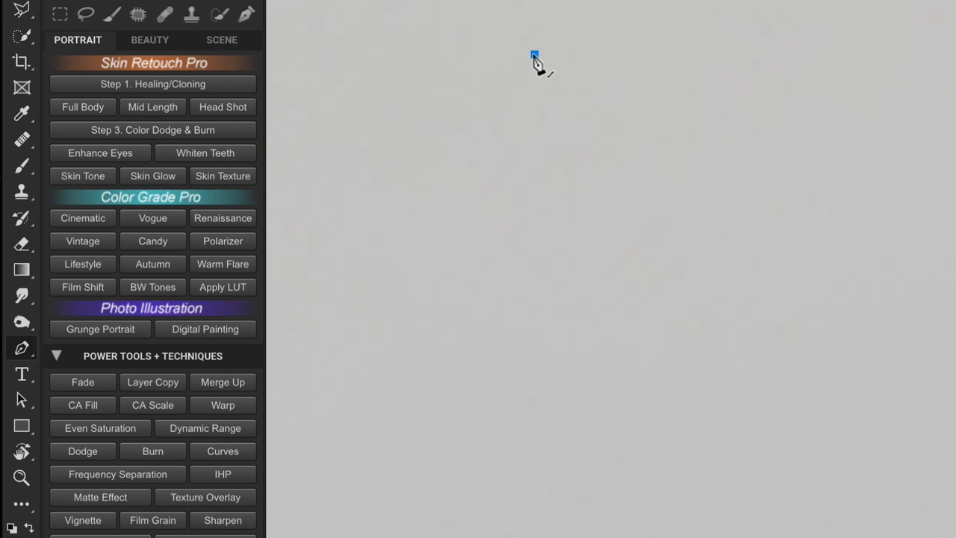
left_click(744, 48)
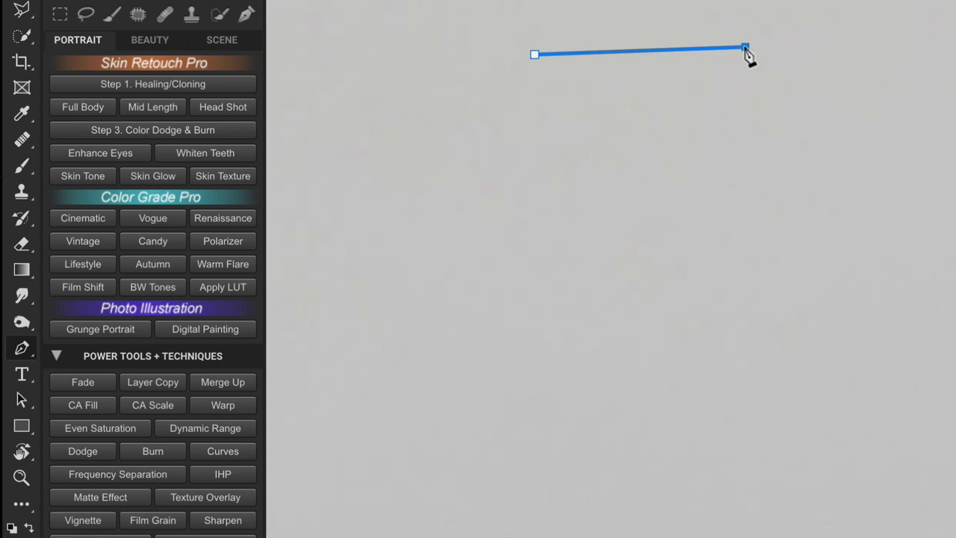
left_click(811, 285)
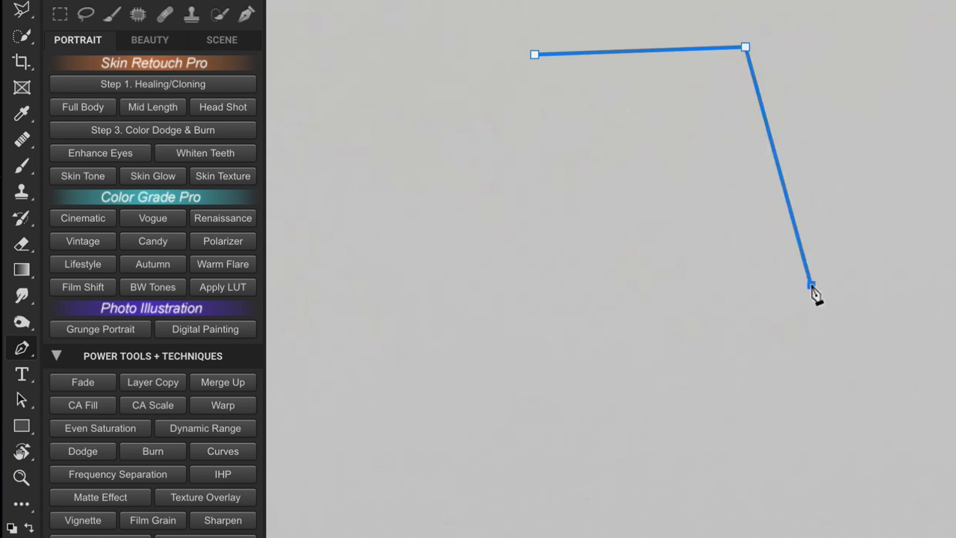
left_click(525, 300)
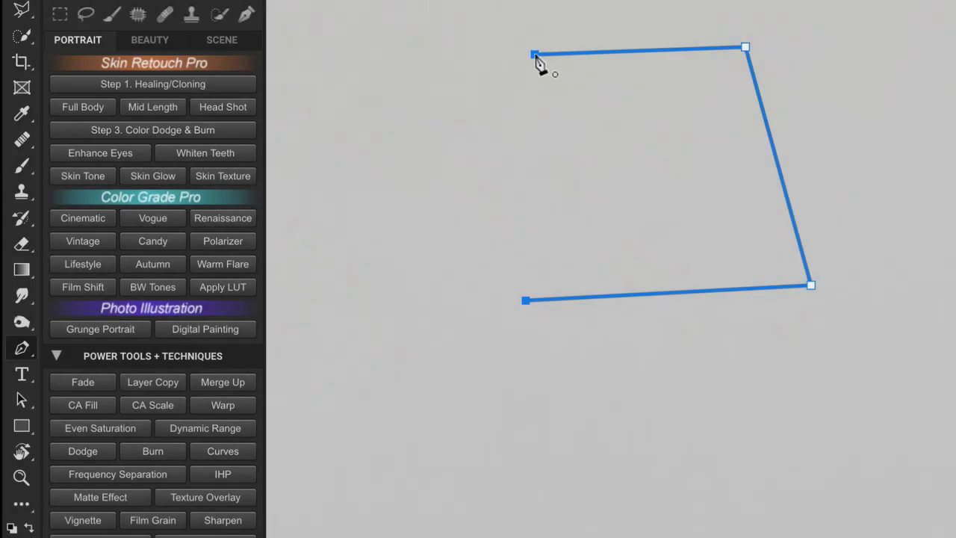
left_click(535, 55)
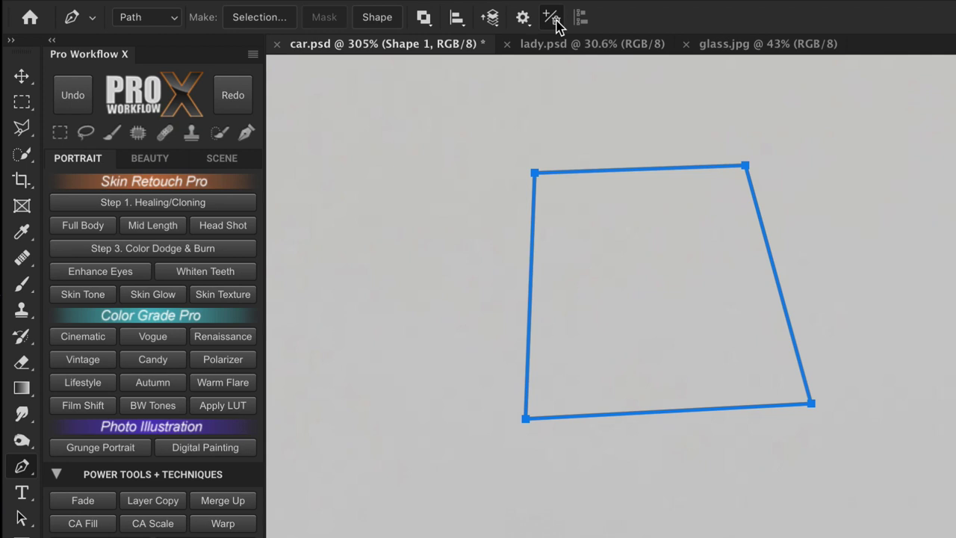
Step: Add anchors on the top and right edges, delete them again, and open the path-selection tool flyout
left_click(622, 171)
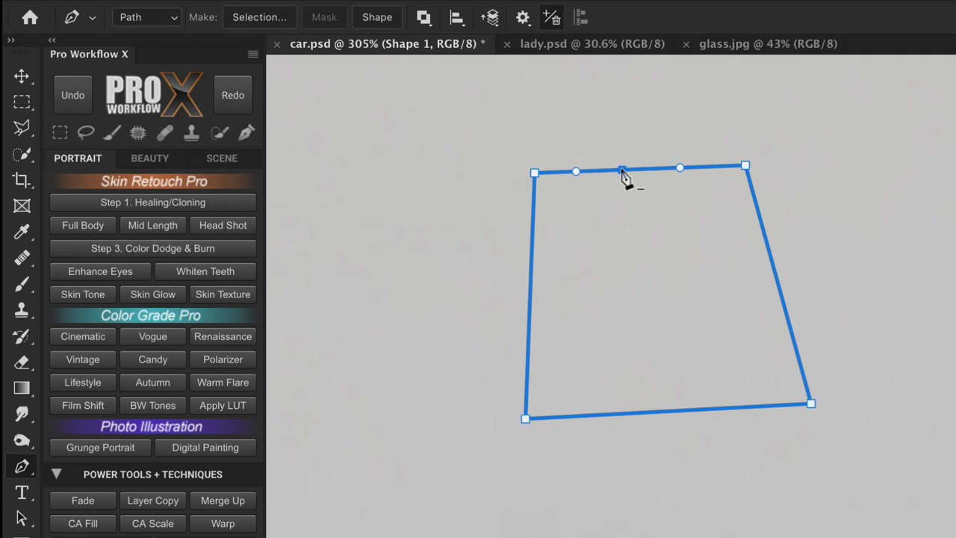
left_click(776, 276)
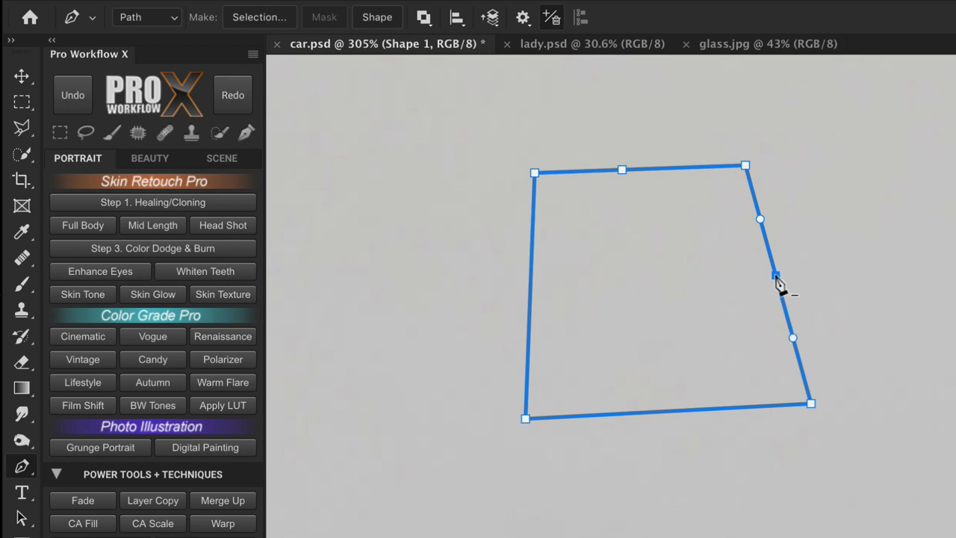
left_click(776, 276)
left_click(622, 170)
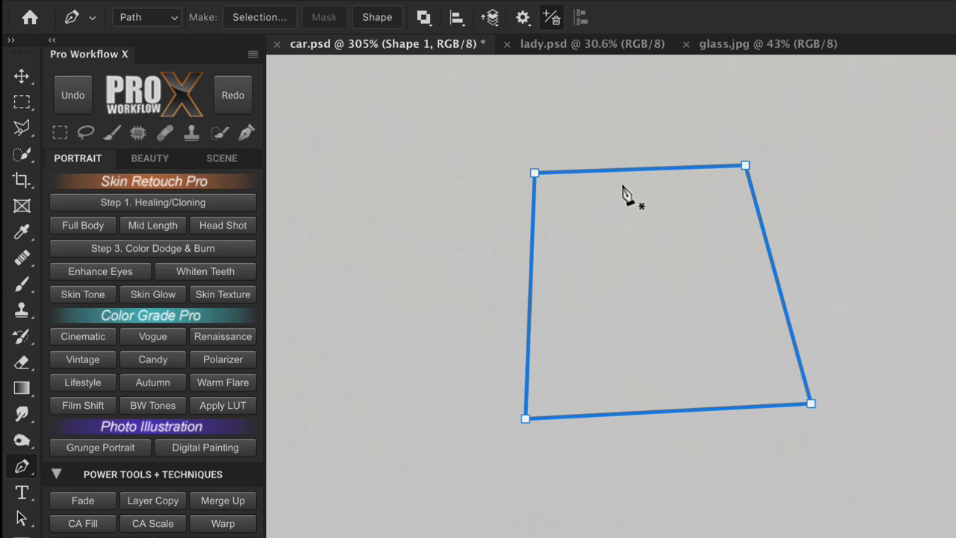
right_click(21, 517)
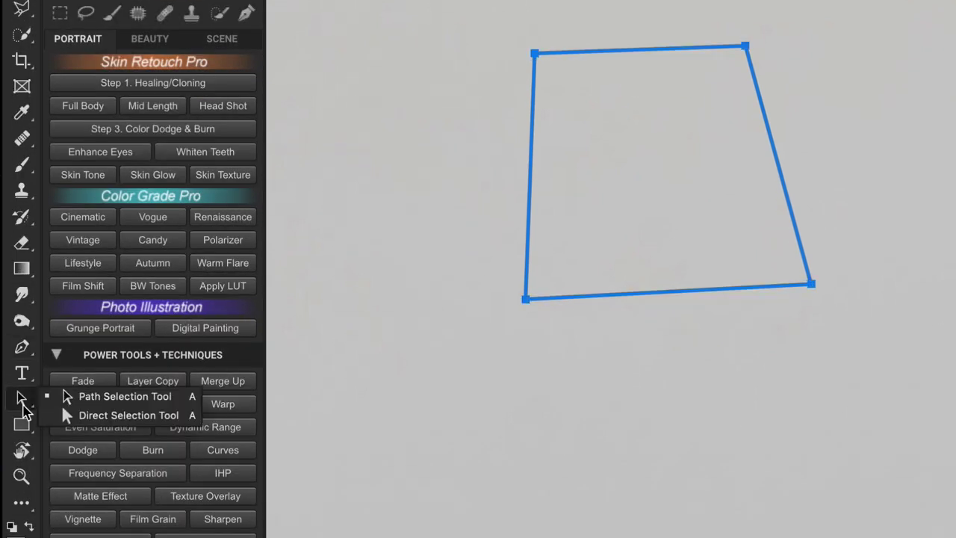
Step: Ctrl-drag the path's left and bottom edges, then move all four anchors down and right
left_click(106, 416)
left_click(244, 86)
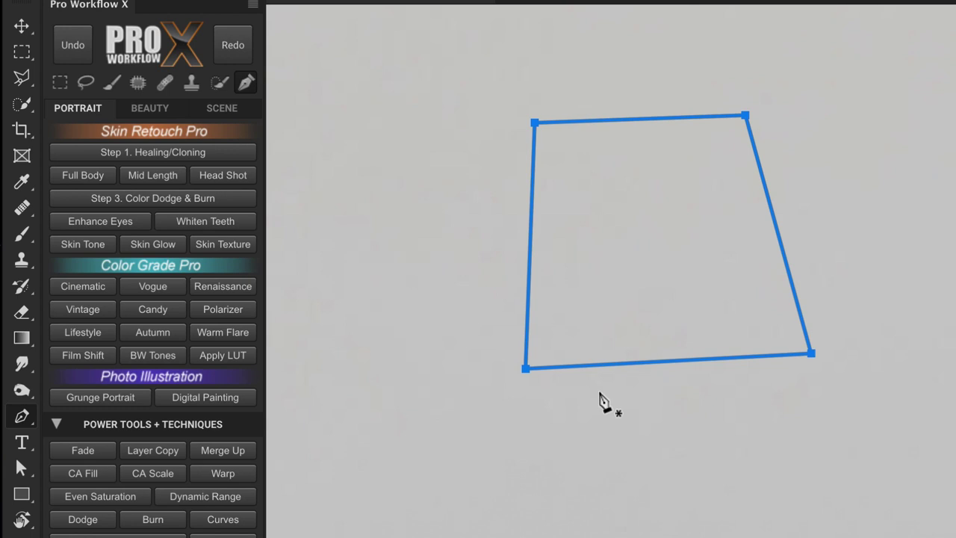
key("ctrl")
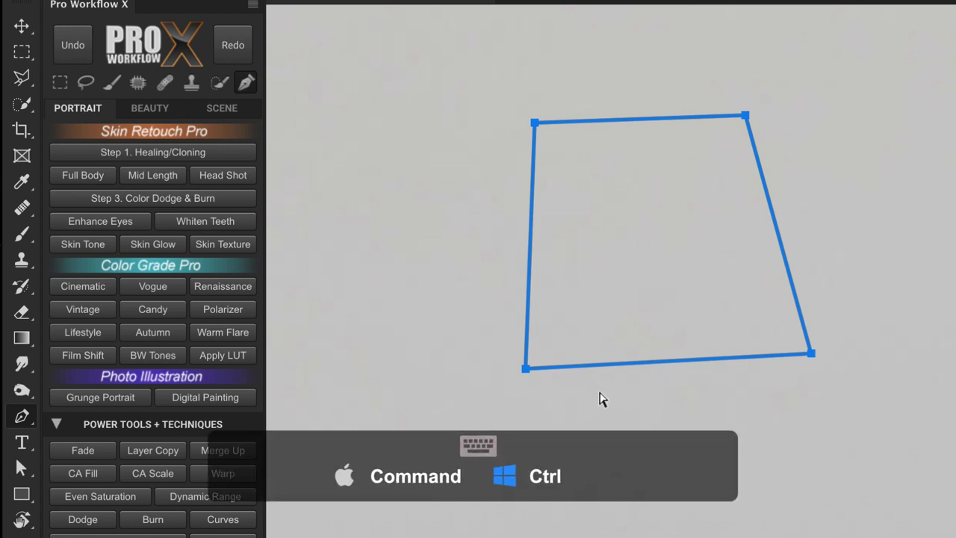
left_click(602, 398, "ctrl")
left_click_drag(599, 393, 523, 364)
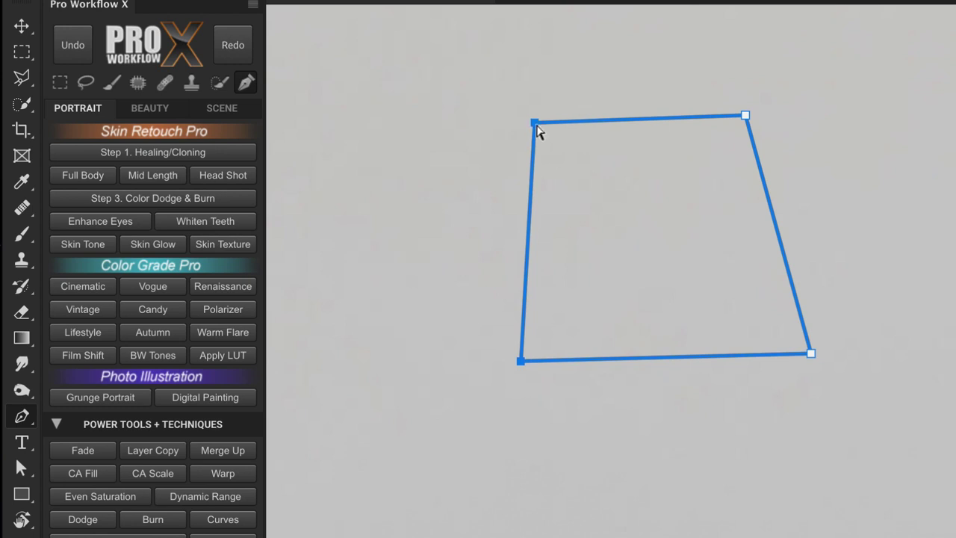
mouse_move(529, 217)
left_mouse_down()
mouse_move(513, 185)
mouse_move(540, 197)
mouse_move(537, 224)
left_mouse_up()
mouse_move(653, 365)
left_mouse_down()
mouse_move(655, 401)
mouse_move(646, 340)
mouse_move(649, 380)
left_mouse_up()
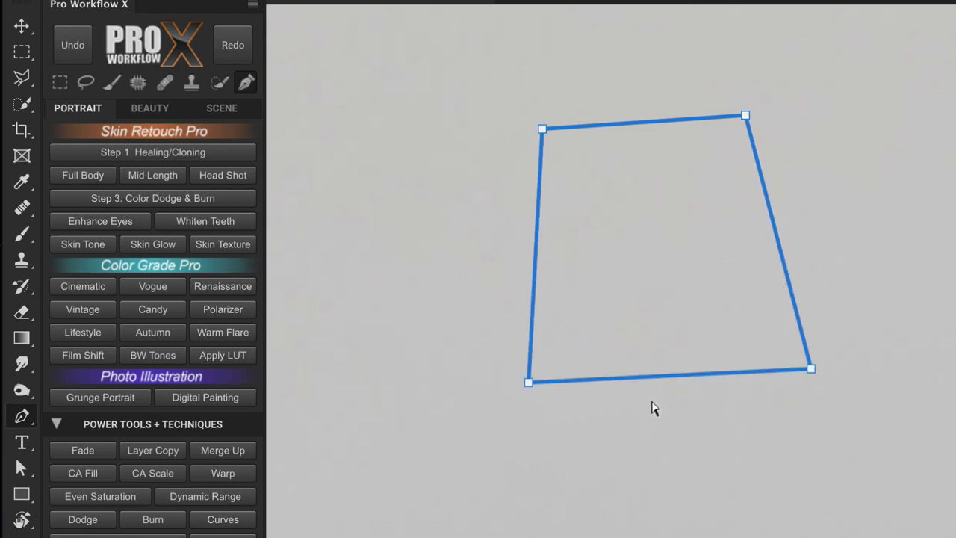
left_click_drag(851, 423, 451, 96)
left_click_drag(566, 129, 580, 160)
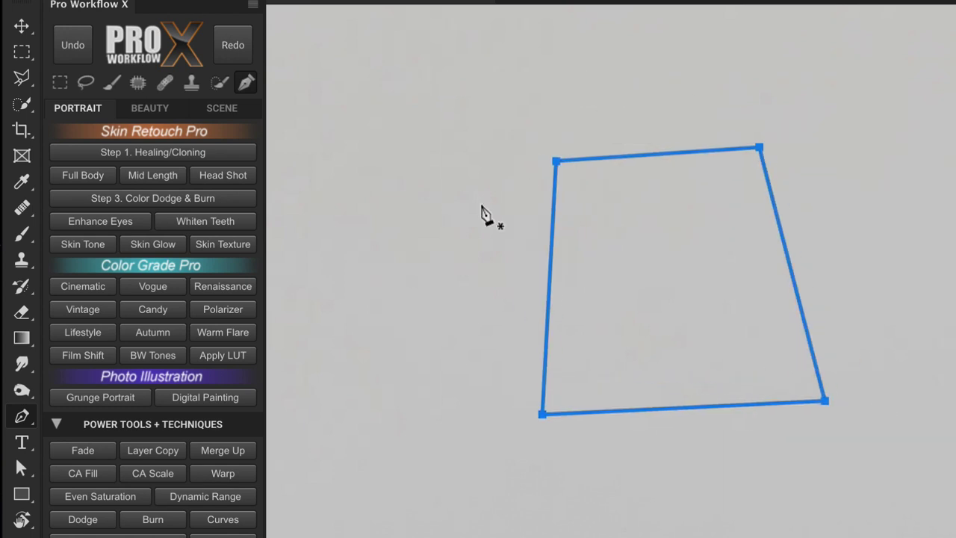
Step: Move the whole path up and left with the Path Selection Tool, then return to the Pen
left_click_drag(21, 467, 61, 474)
left_click(515, 460)
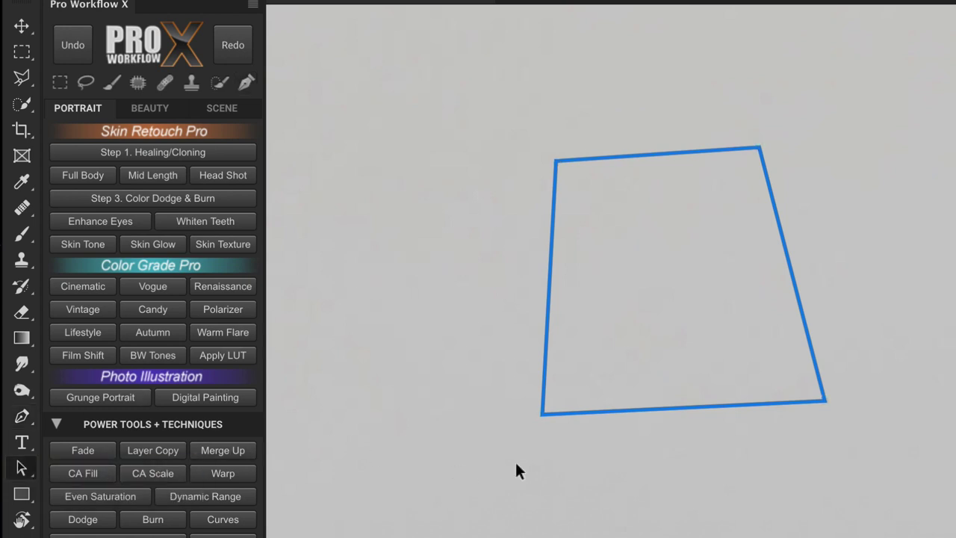
mouse_move(736, 412)
left_mouse_down()
mouse_move(692, 402)
mouse_move(721, 400)
left_mouse_up()
left_click(741, 424)
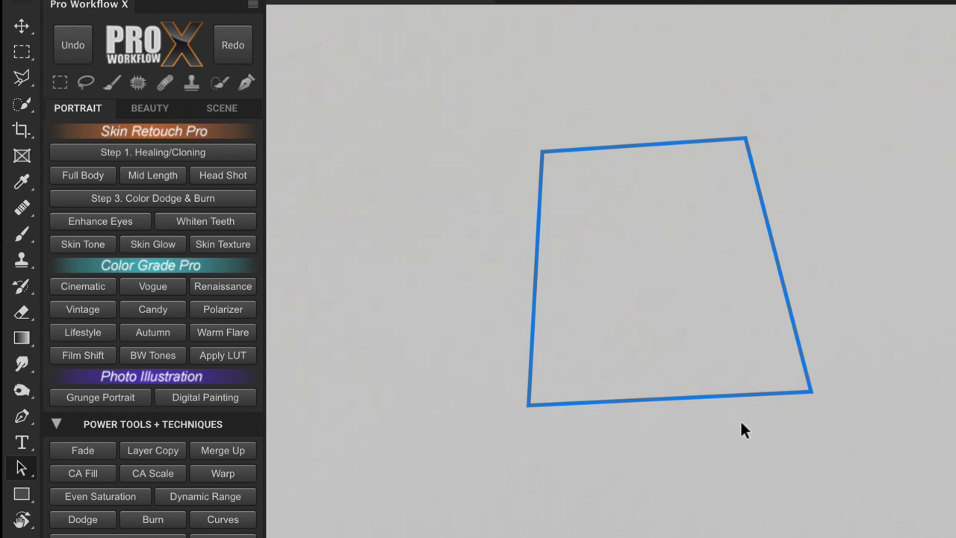
left_click(246, 84)
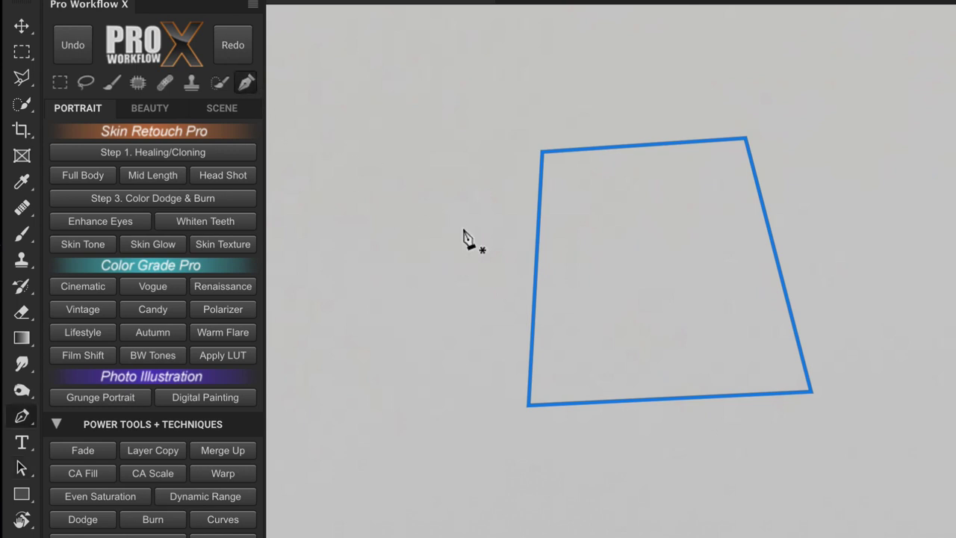
Step: Pull the bottom-left anchor into a smooth curve, then Alt-click it back to a corner
left_click(640, 404, "alt")
left_click(528, 406)
left_click_drag(527, 404, 445, 338)
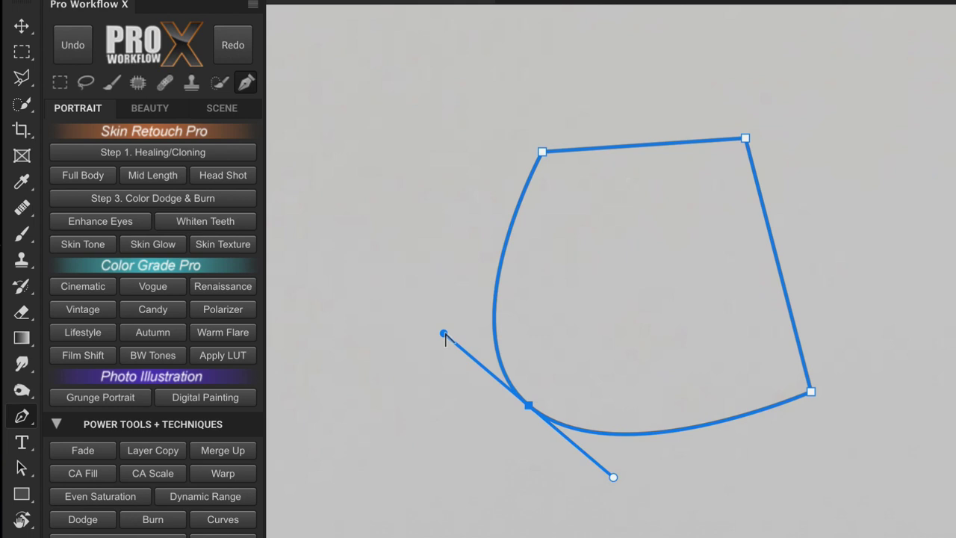
key("alt")
left_click(527, 407, "alt")
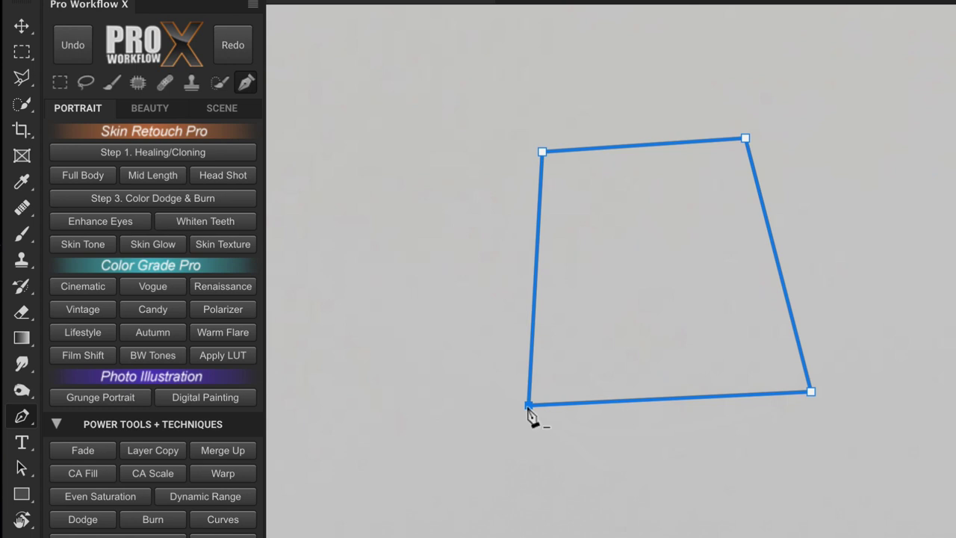
Step: Nudge the bottom-left corner up and left, try and revert a curve there, then curve the bottom-right anchor
mouse_move(528, 406)
left_mouse_down()
mouse_move(551, 378)
mouse_move(513, 398)
left_mouse_up()
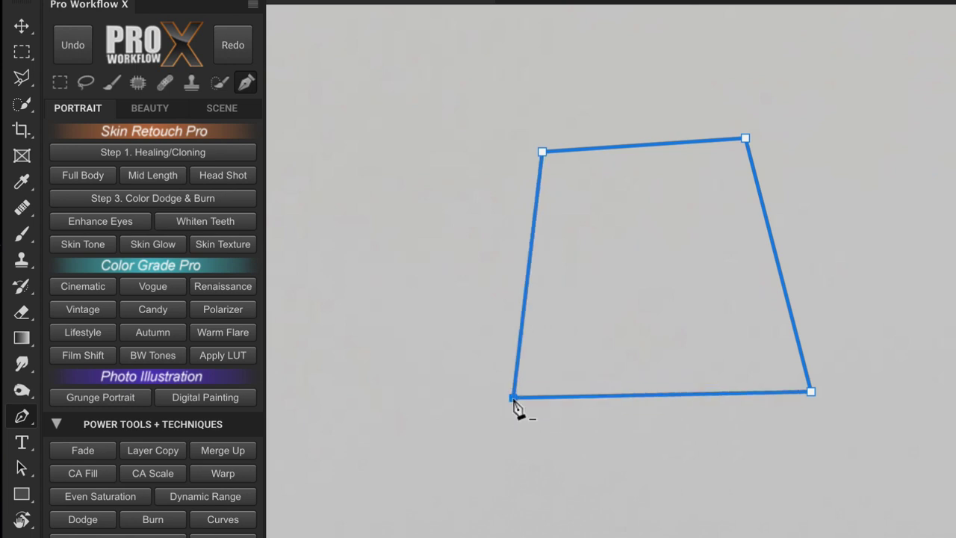
left_click_drag(513, 398, 441, 331)
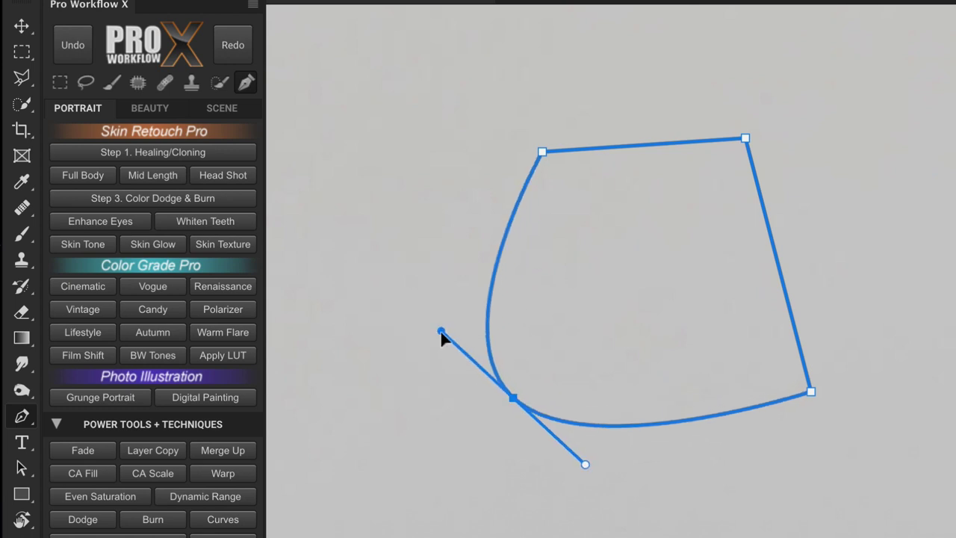
left_click(514, 399, "alt")
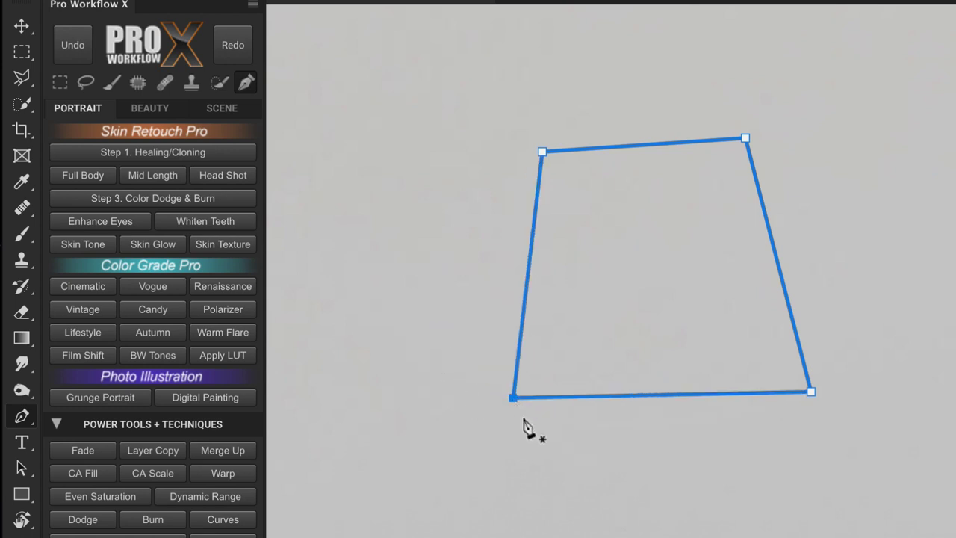
left_click(811, 392, "ctrl")
left_click_drag(811, 392, 743, 445)
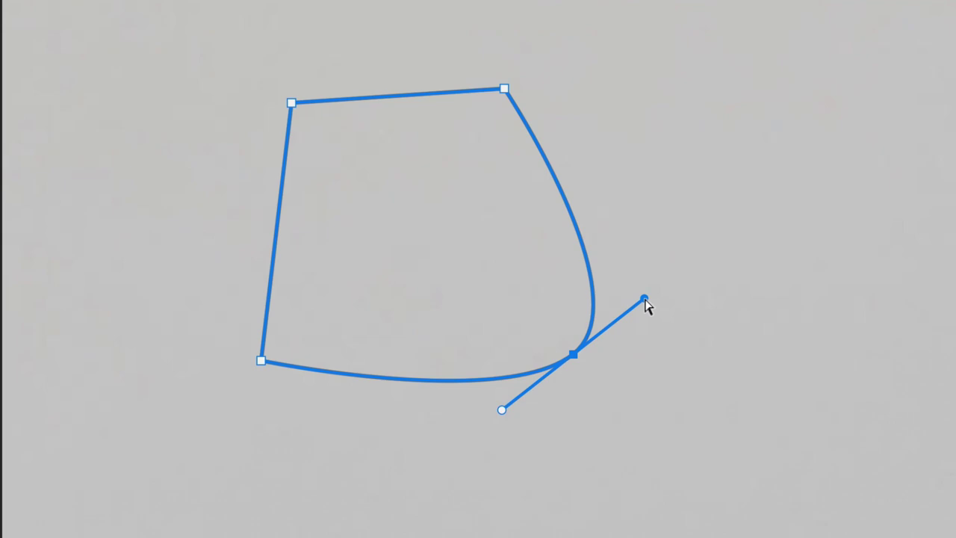
left_click_drag(645, 301, 725, 207)
key("alt")
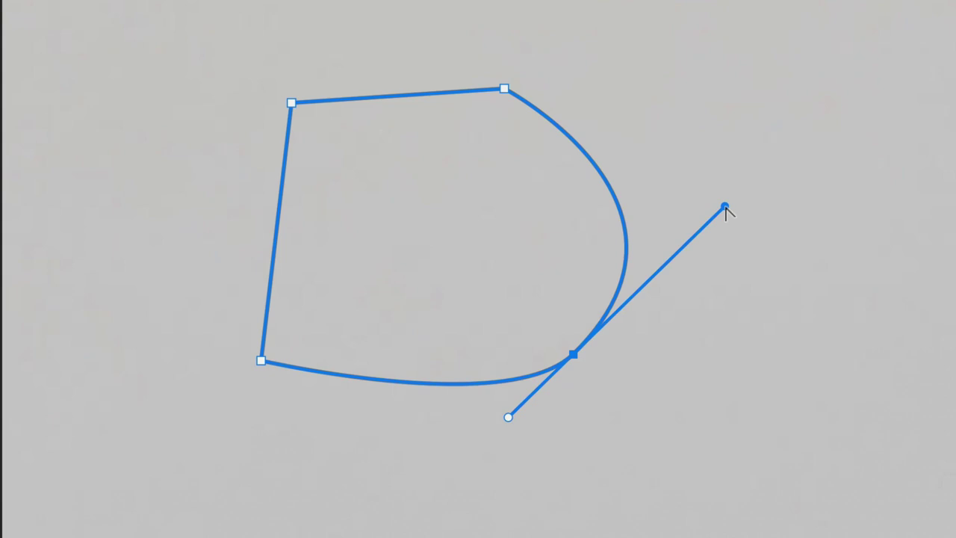
left_click_drag(725, 208, 618, 262)
left_click_drag(508, 417, 472, 430)
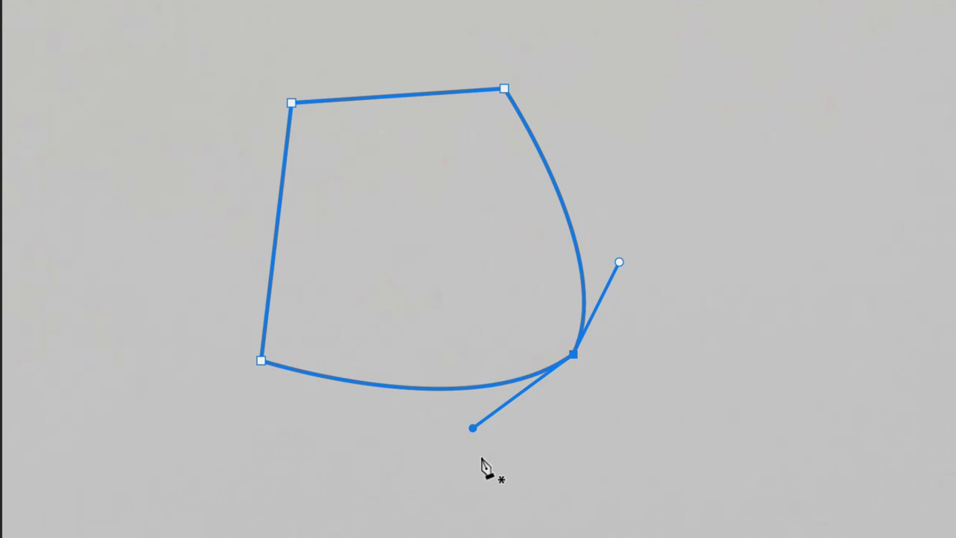
left_click_drag(472, 428, 477, 452)
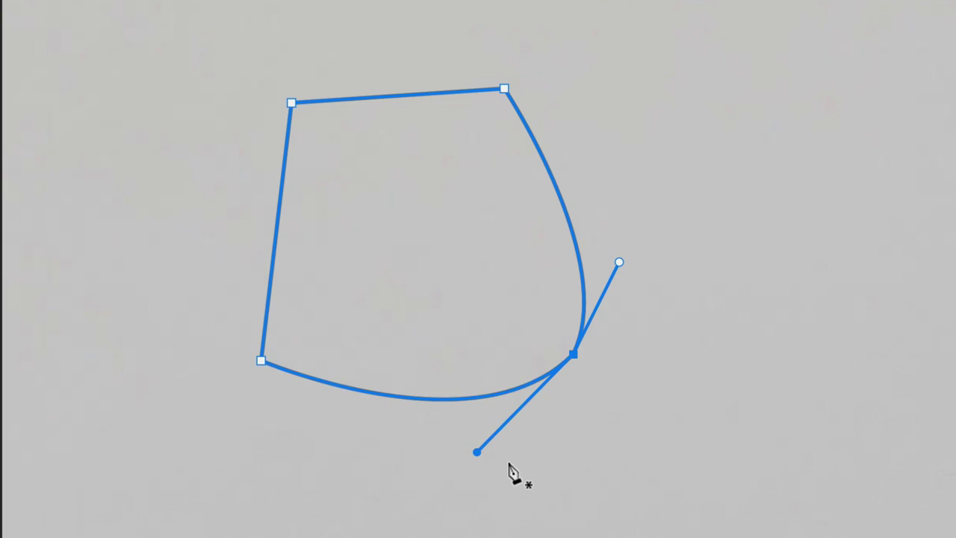
left_click(573, 355, "alt")
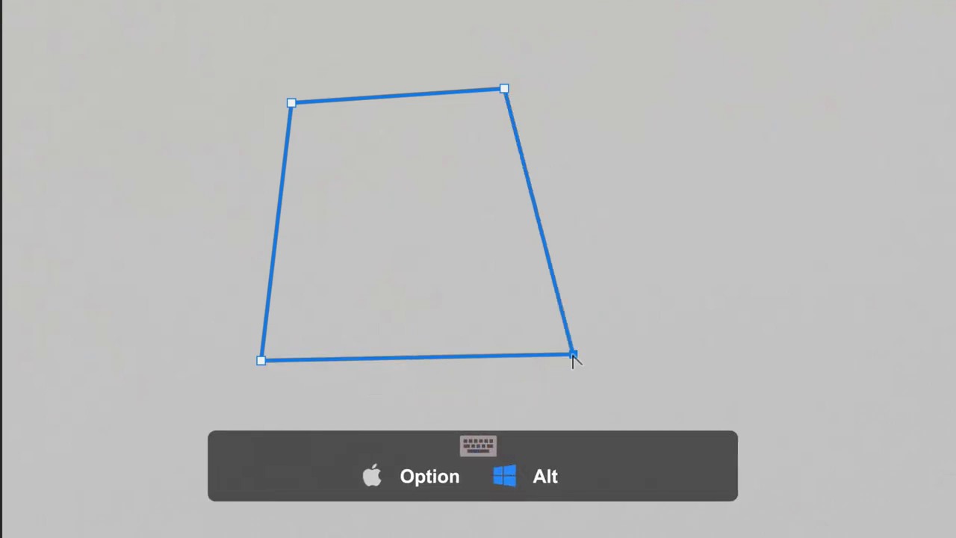
Step: Pull curve handles from the practice path's bottom-right anchor in car.psd, then switch to lady.psd
left_click_drag(573, 355, 487, 446)
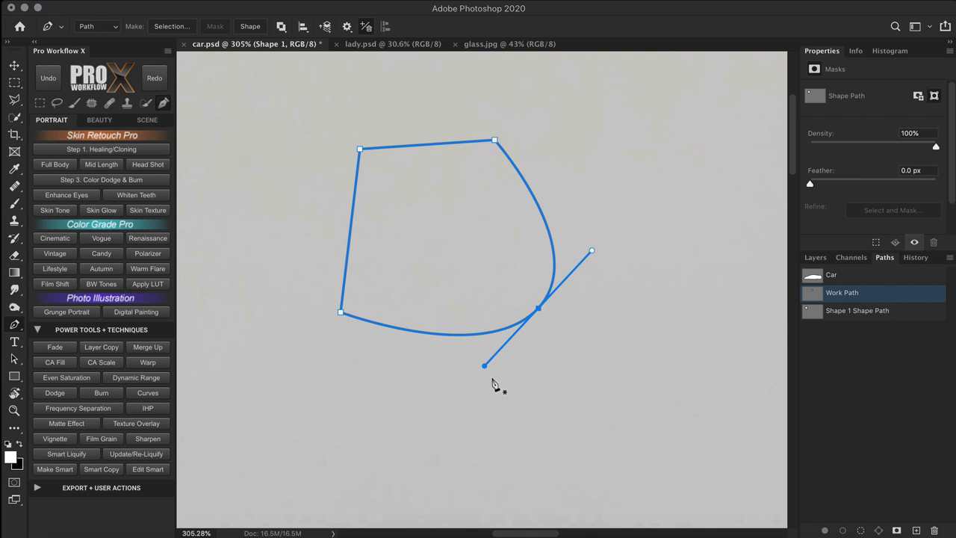
left_click(394, 45)
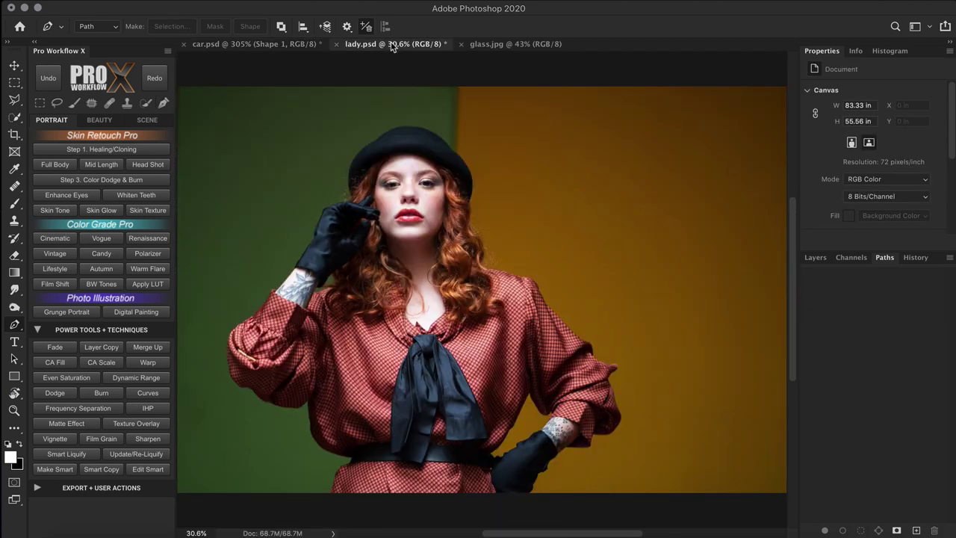
Step: Zoom to the lips and place Pen points at the left lip corner and along the upper lip
scroll(418, 217, "up", 10)
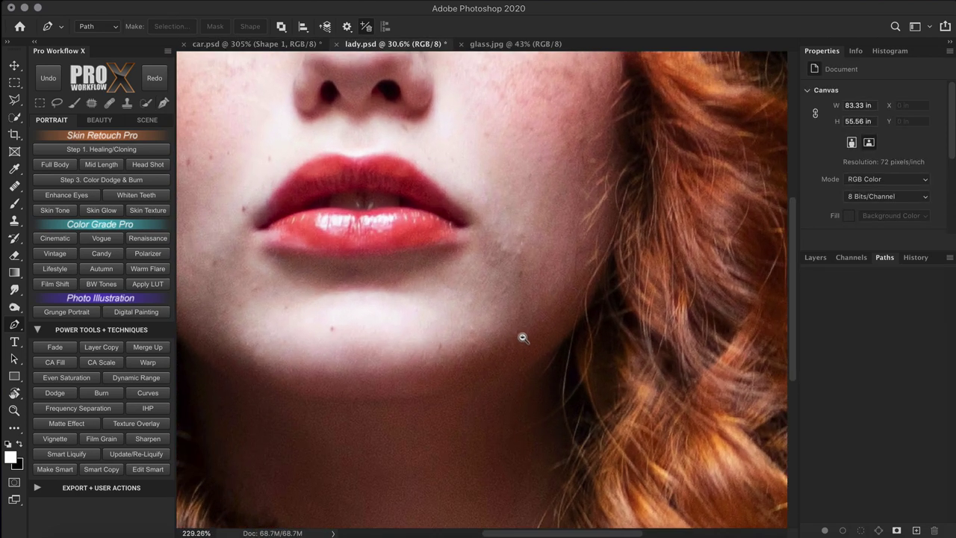
left_click_drag(344, 244, 448, 303)
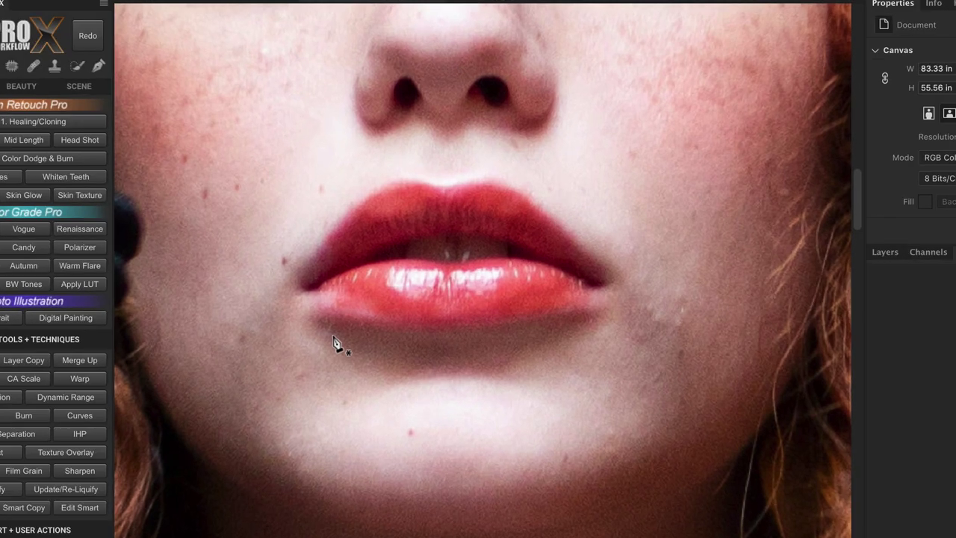
left_click(297, 283)
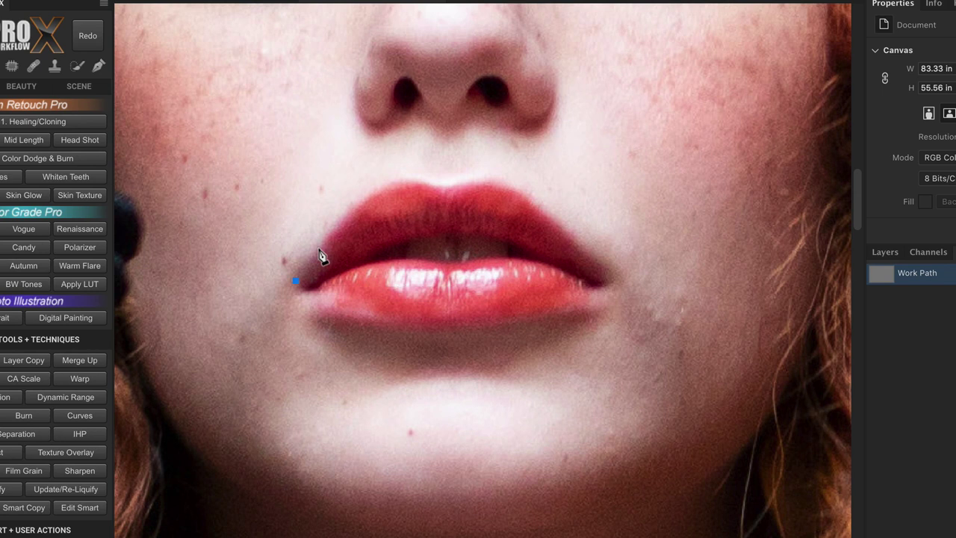
scroll(319, 256, "up", 3)
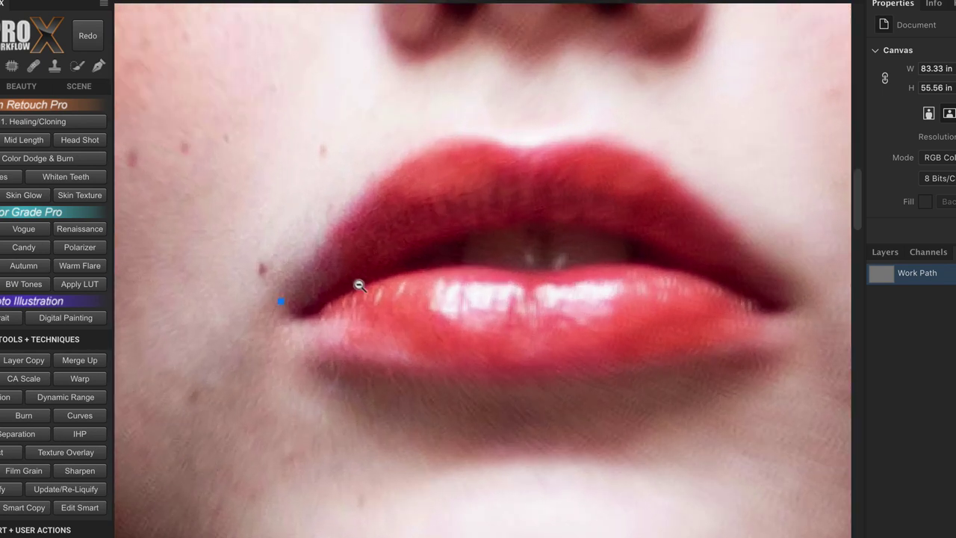
left_click(328, 237)
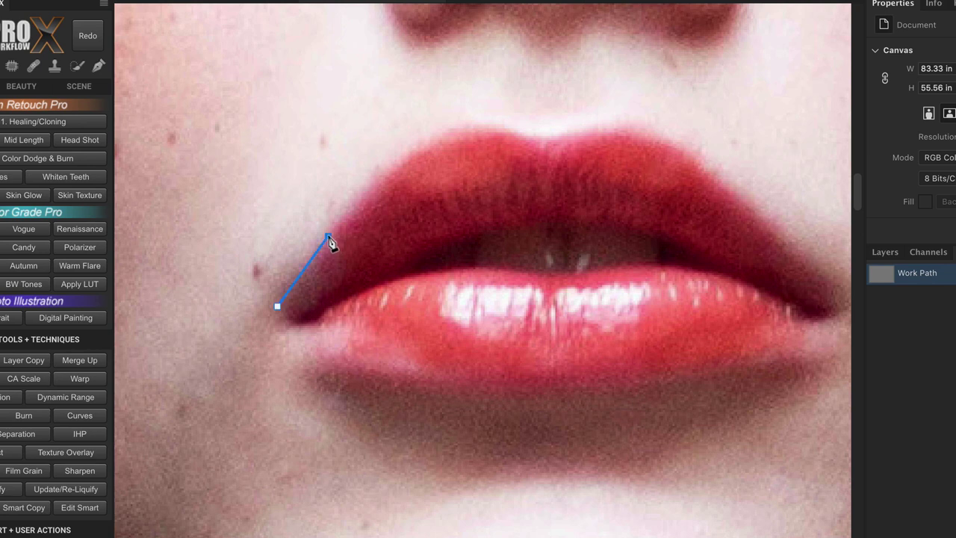
Step: Trace curved anchors along the upper lip edge across both peaks and the centre dip
left_click_drag(328, 237, 347, 217)
mouse_move(347, 218)
left_mouse_down()
mouse_move(334, 205)
mouse_move(358, 205)
left_mouse_up()
left_click_drag(399, 164, 412, 155)
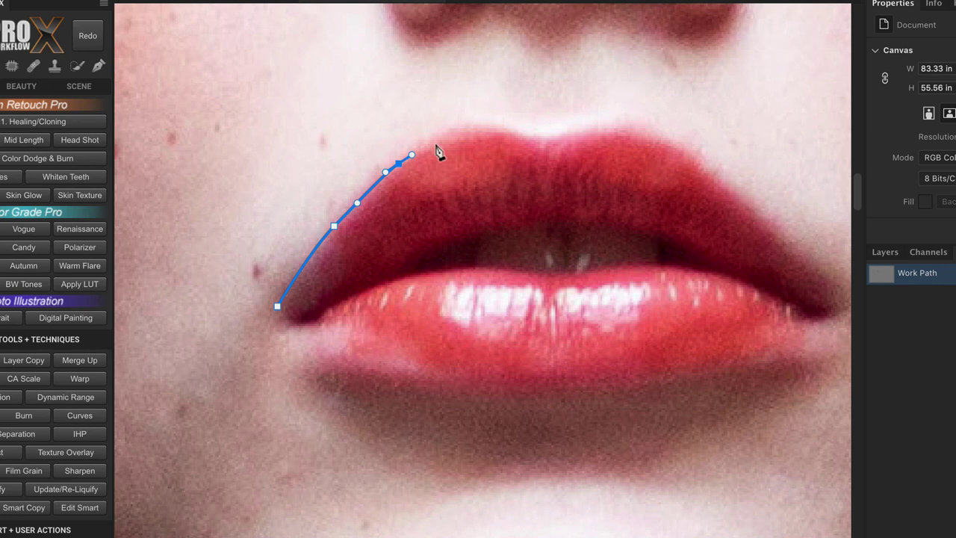
left_click_drag(453, 132, 527, 136)
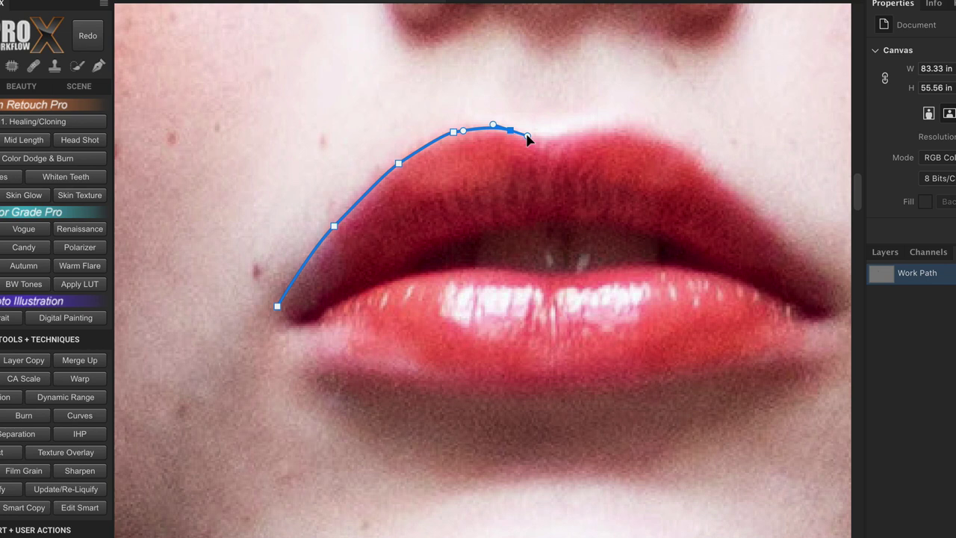
left_click_drag(463, 130, 468, 125)
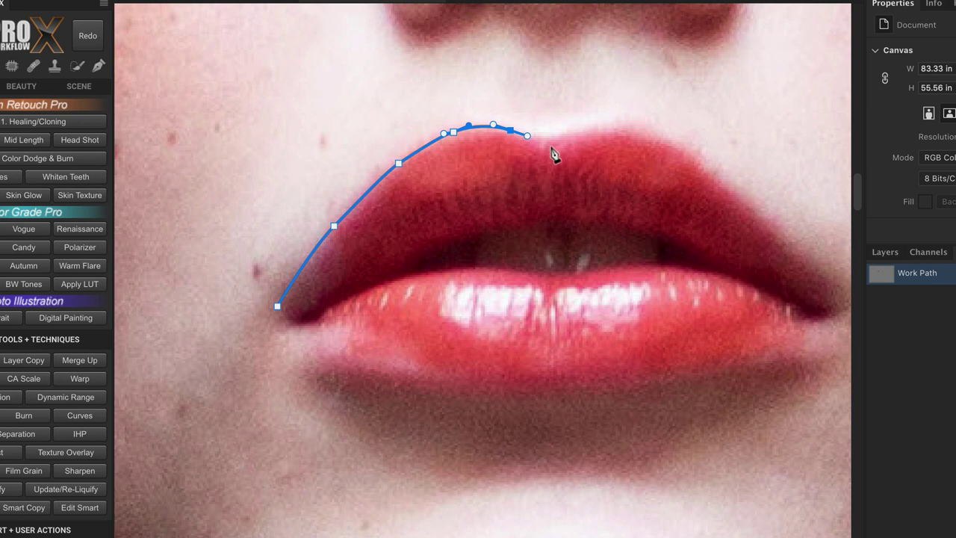
left_click_drag(551, 143, 560, 146)
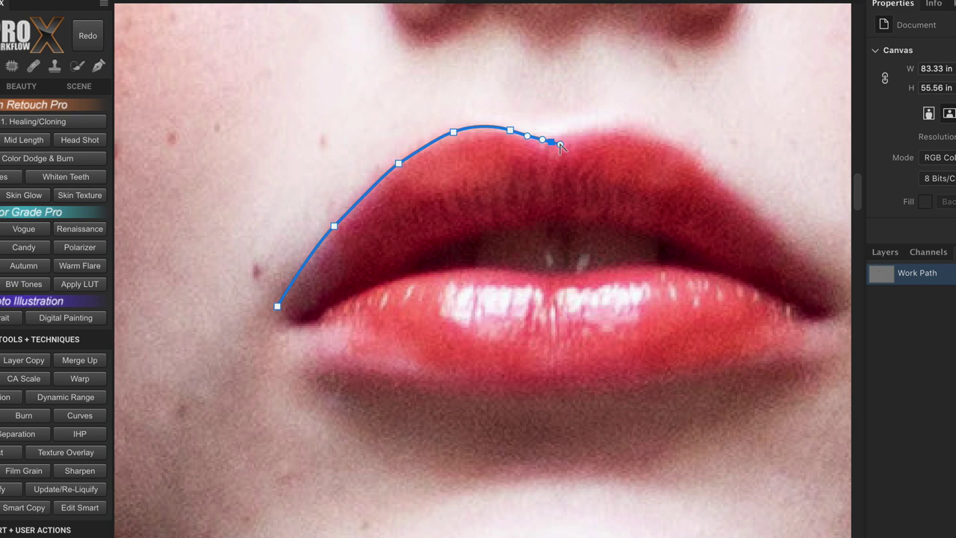
left_click_drag(561, 147, 597, 130)
left_click_drag(659, 140, 684, 157)
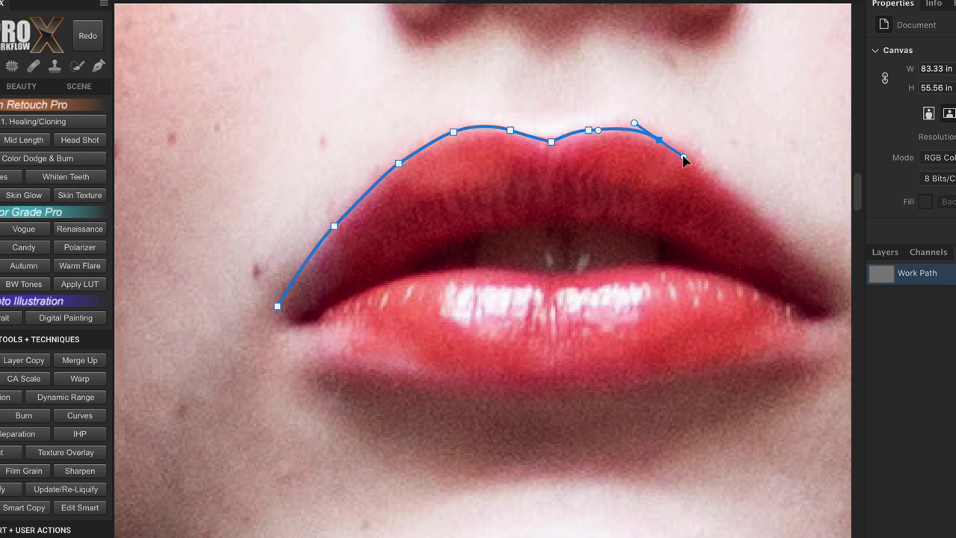
left_click_drag(683, 157, 678, 154)
mouse_move(588, 130)
left_mouse_down()
mouse_move(604, 127)
mouse_move(593, 128)
left_mouse_up()
left_click_drag(700, 162, 715, 180)
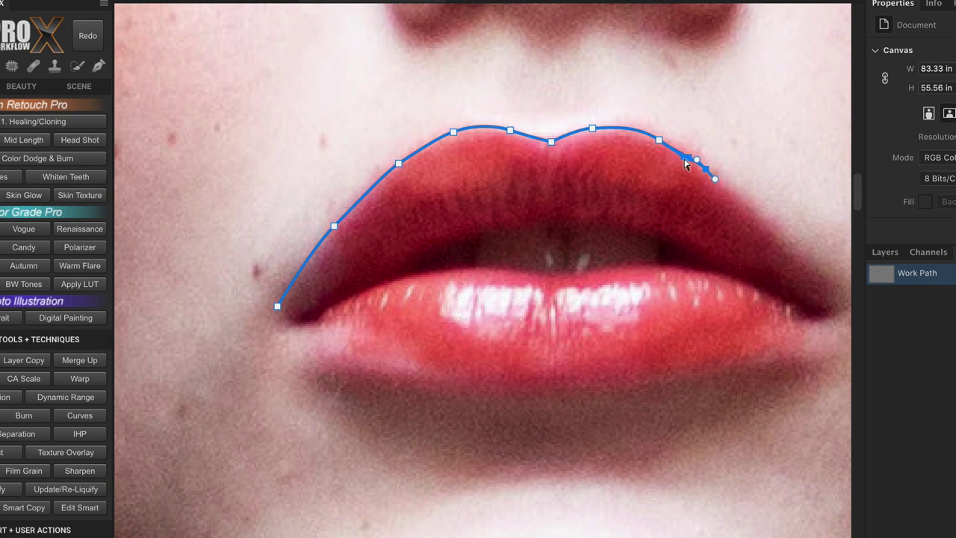
Step: Continue the path around the right lip corner and along the lower lip, closing at the start anchor
left_click(766, 222)
left_click(817, 275)
left_click(842, 305)
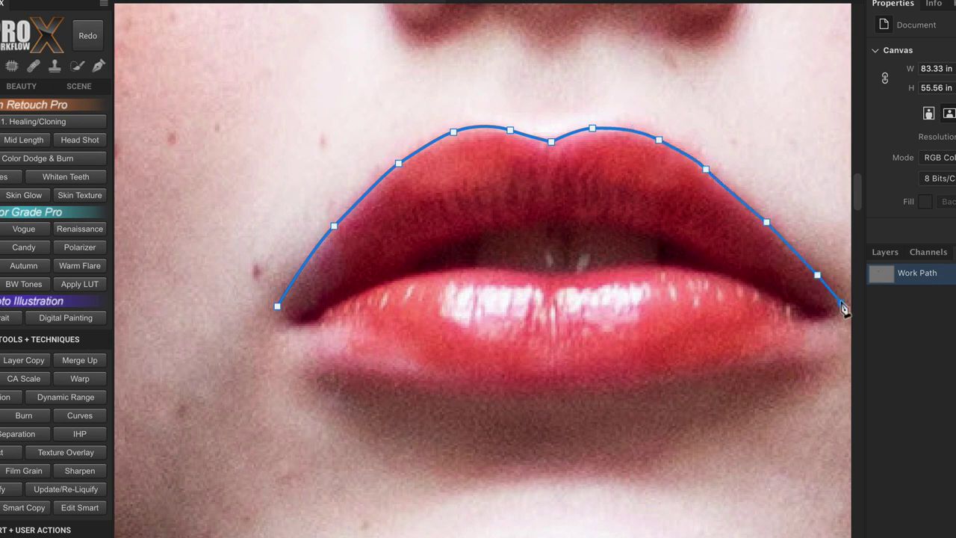
left_click(812, 324)
left_click_drag(754, 355, 736, 362)
left_click_drag(592, 395, 448, 386)
left_click_drag(375, 362, 342, 352)
left_click(320, 333)
left_click_drag(277, 307, 285, 324)
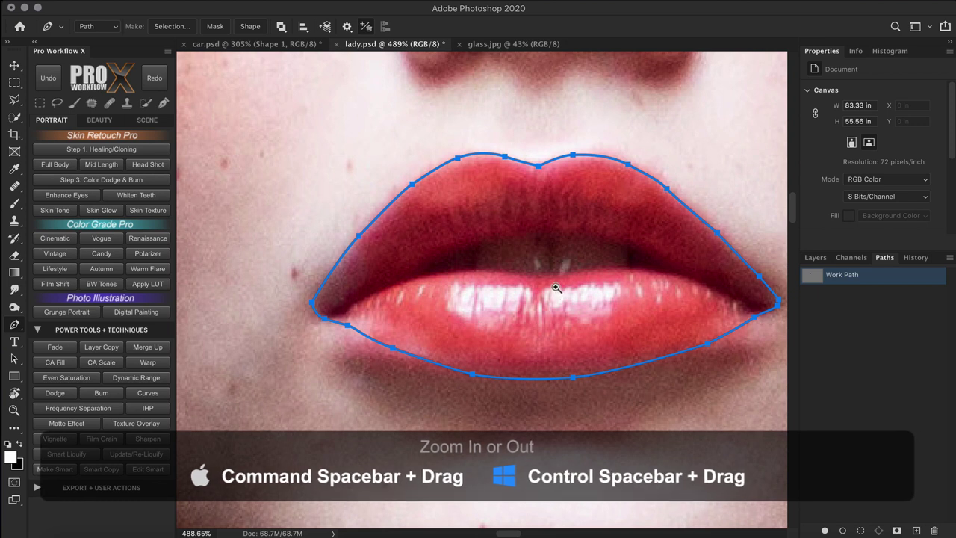
Step: Trace the inner mouth opening as a second subpath, corner to corner and back, then zoom out
left_click_drag(555, 288, 571, 308)
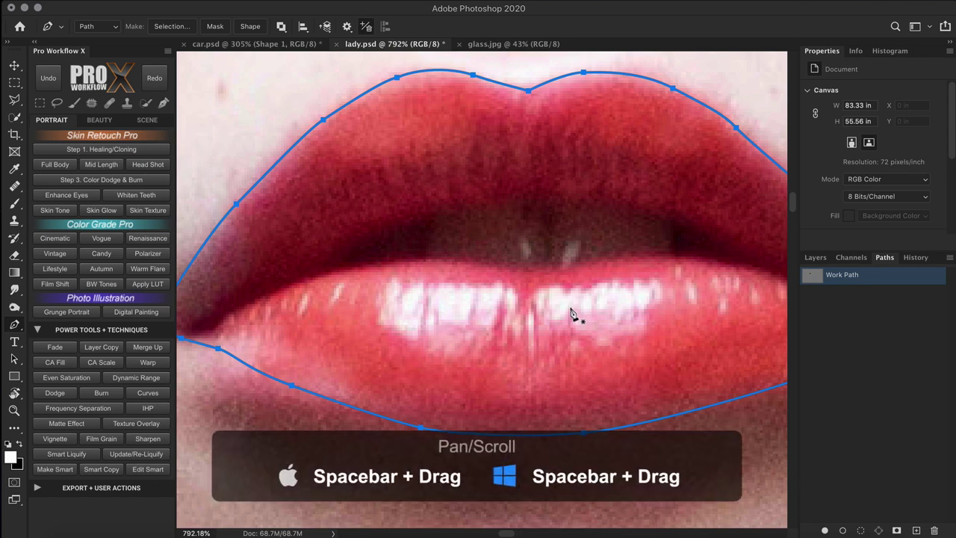
left_click_drag(567, 307, 504, 314)
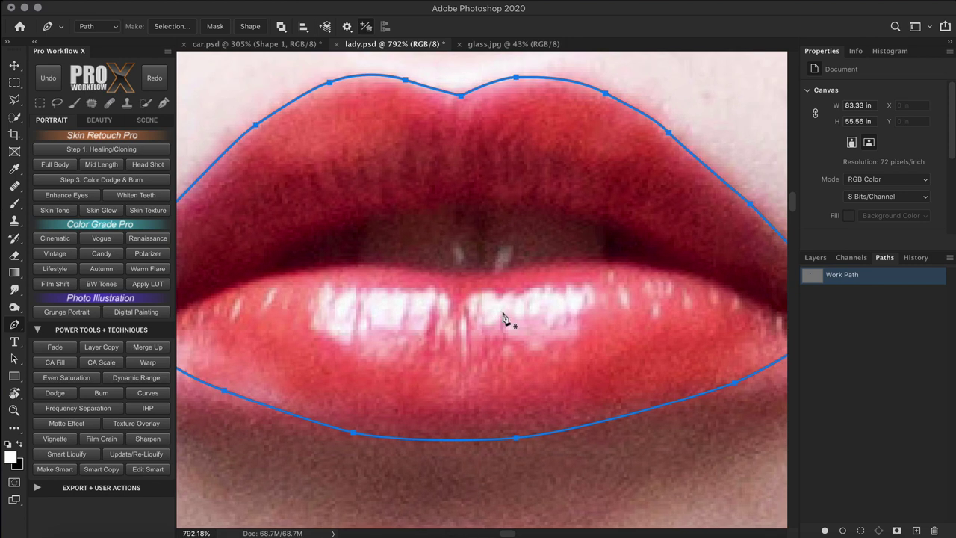
left_click(271, 264)
left_click_drag(418, 209, 486, 204)
left_click_drag(624, 227, 651, 241)
left_click(695, 270)
left_click_drag(605, 262, 557, 262)
left_click_drag(500, 269, 486, 272)
left_click_drag(426, 269, 410, 266)
left_click_drag(351, 261, 271, 272)
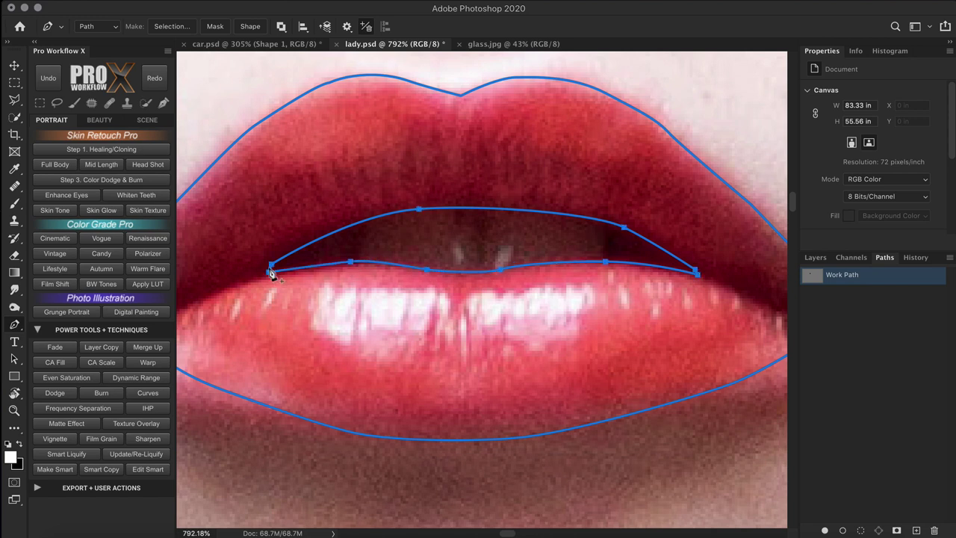
scroll(270, 299, "down", 10)
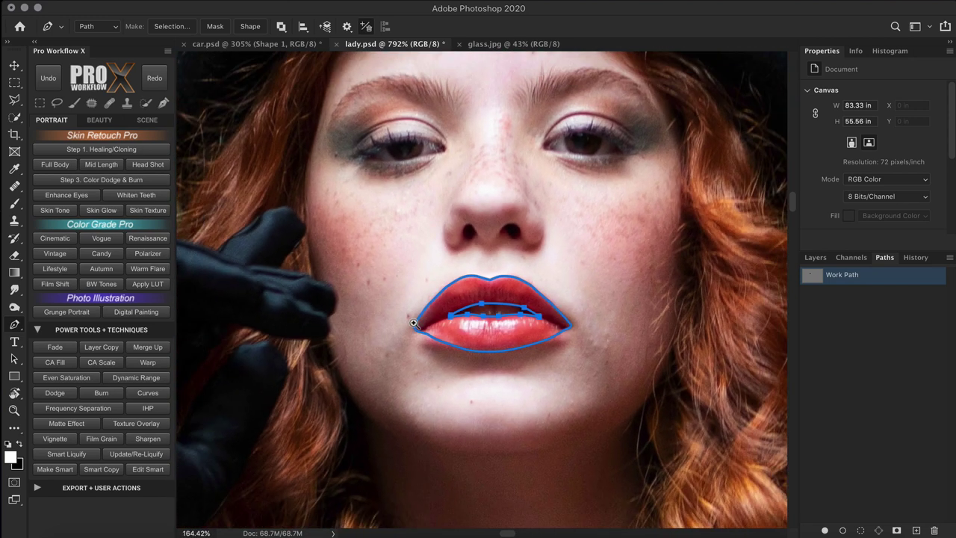
Step: Rename the Work Path to 'Lips' in the Paths panel and deselect it
double_click(850, 275)
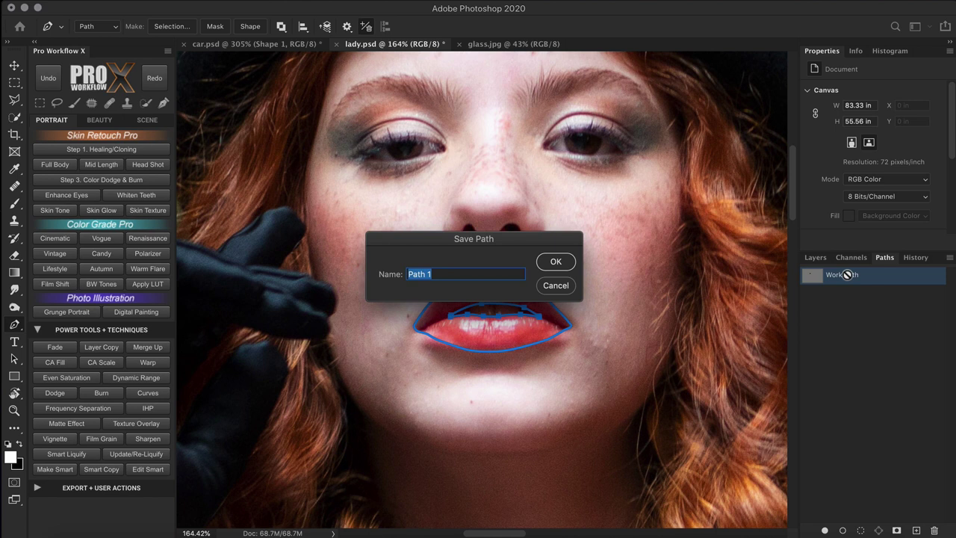
type("Lips")
key("Return")
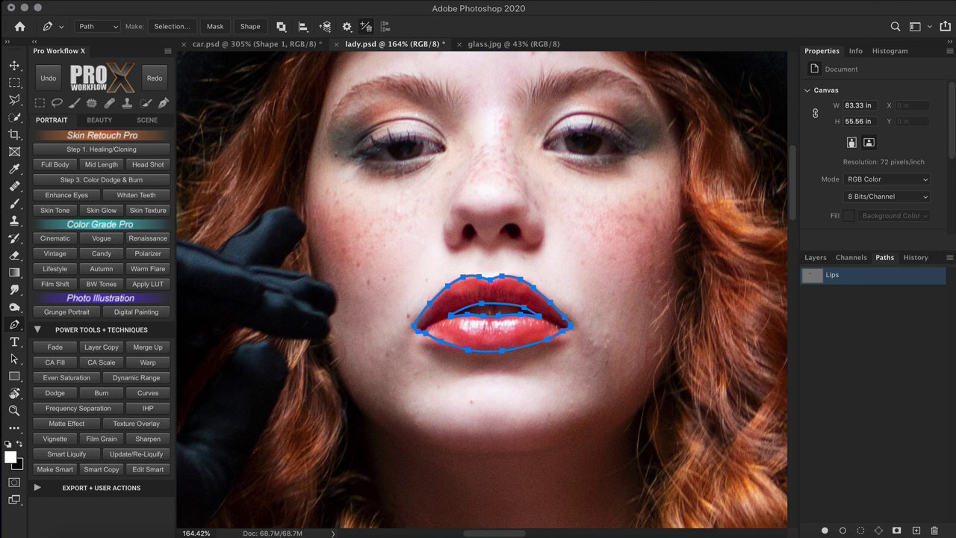
left_click(916, 321)
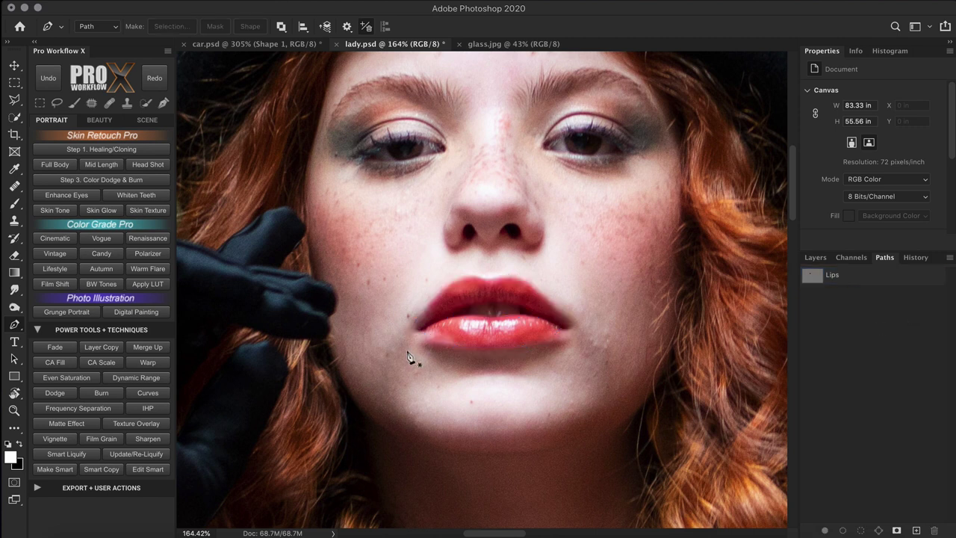
Step: Switch to the Freeform Pen Tool and draw a freehand closed loop around the left cheek
left_click(14, 326)
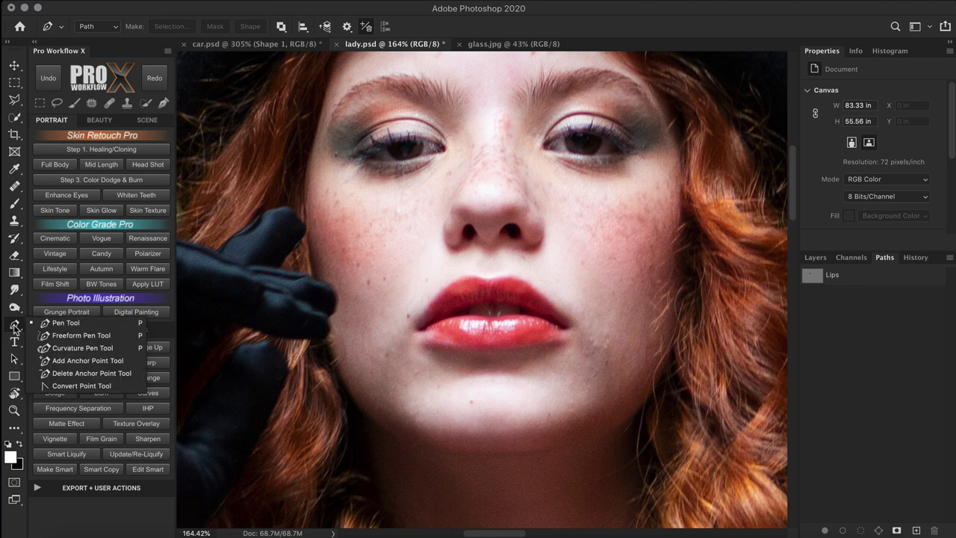
left_click(112, 337)
mouse_move(331, 216)
left_mouse_down()
mouse_move(425, 170)
mouse_move(425, 226)
mouse_move(353, 269)
mouse_move(332, 216)
left_mouse_up()
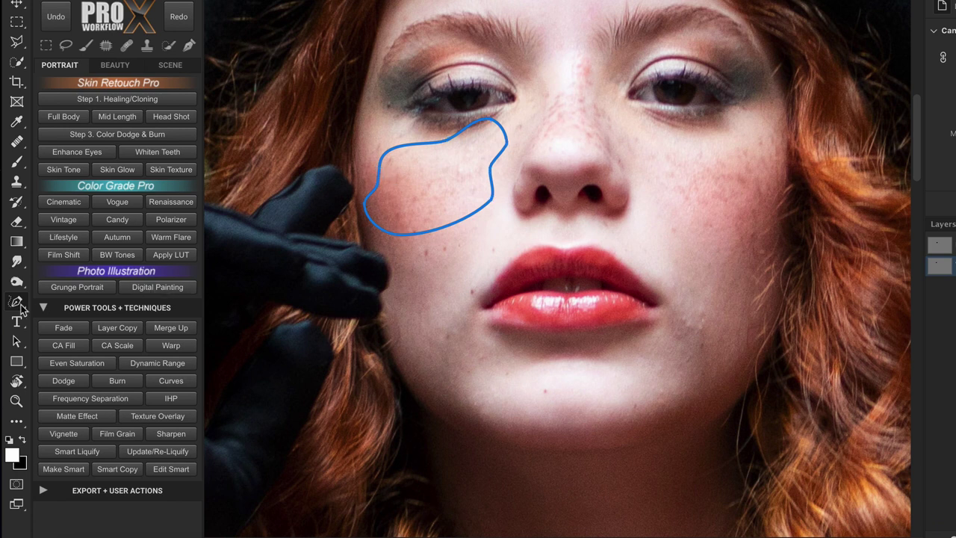
Step: Draw a closed circle near the jaw with the Curvature Pen Tool and reshape its top point
right_click(21, 309)
left_click(60, 327)
left_click(284, 345)
left_click(409, 305)
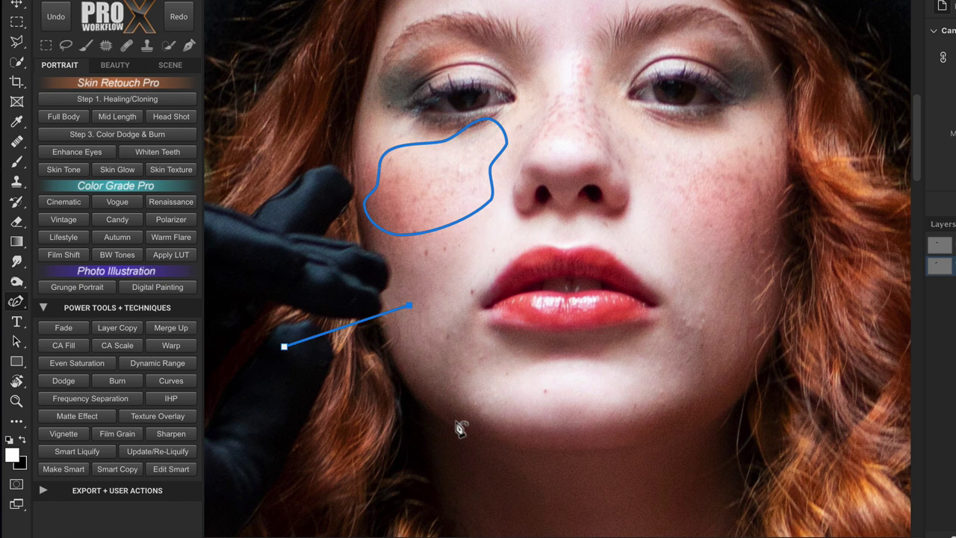
left_click(457, 429)
left_click(337, 484)
left_click(285, 348)
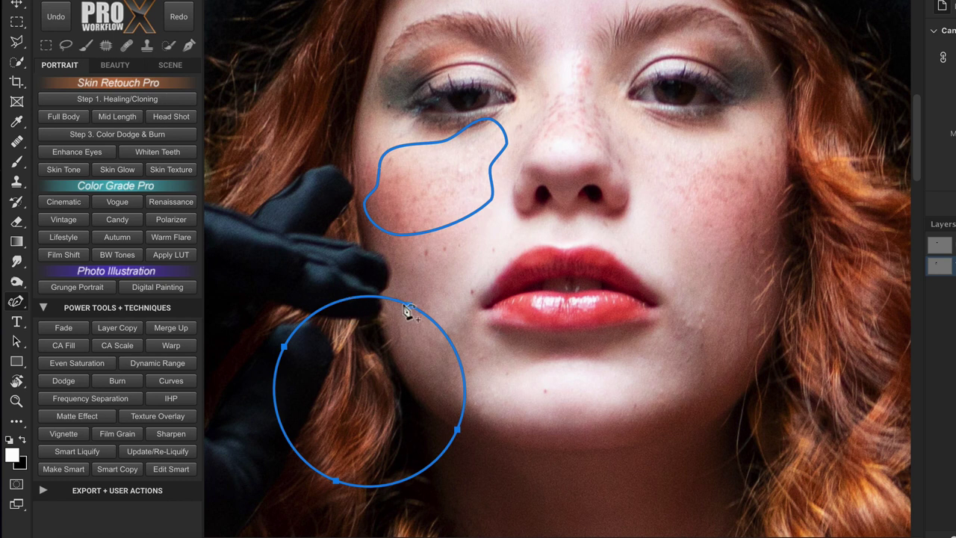
mouse_move(410, 307)
left_mouse_down()
mouse_move(416, 300)
mouse_move(419, 317)
mouse_move(415, 310)
left_mouse_up()
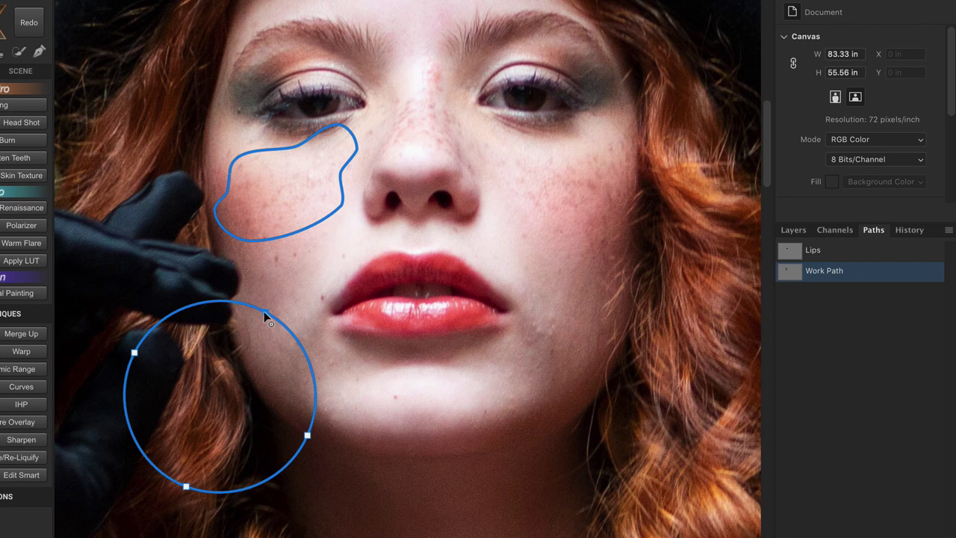
Step: Delete the scratch Work Path, leaving only the Lips path
left_click(863, 254)
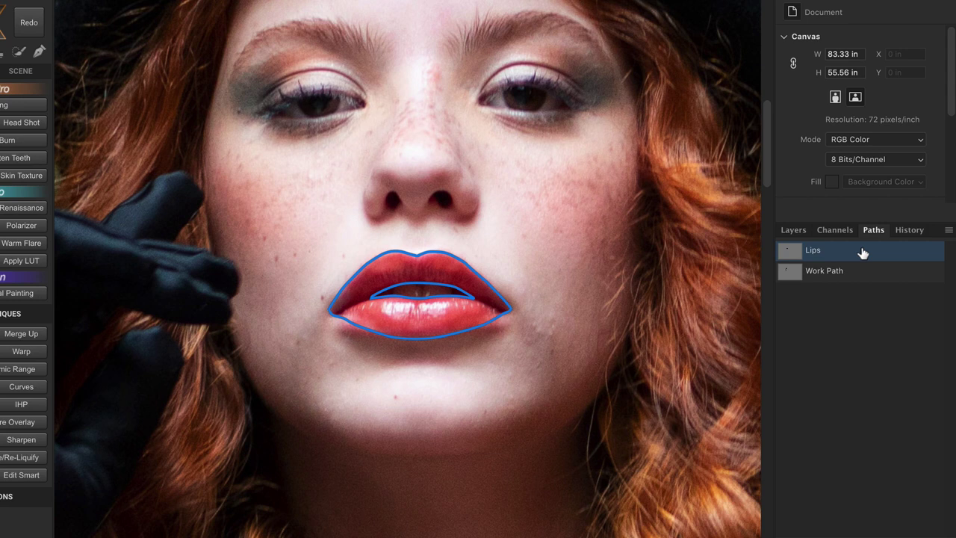
left_click(864, 280)
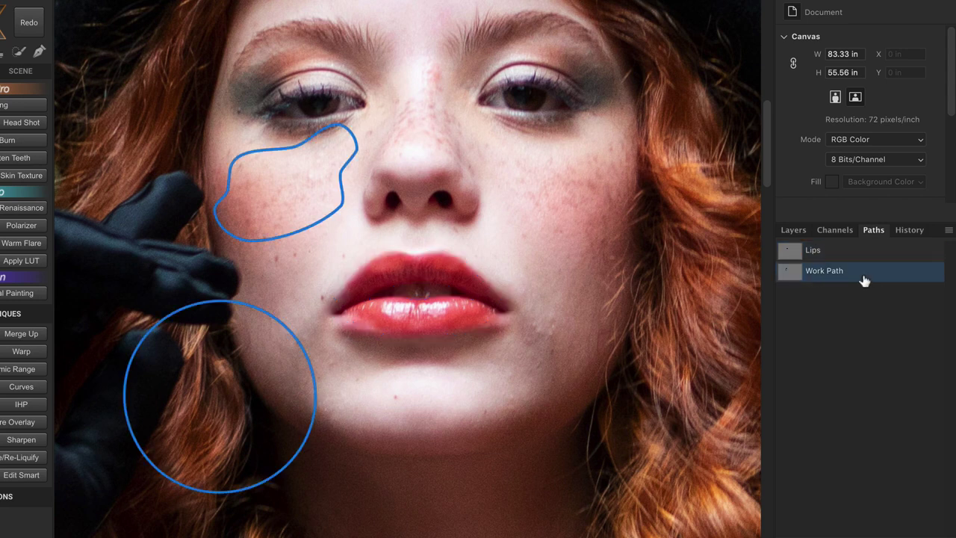
key("Delete")
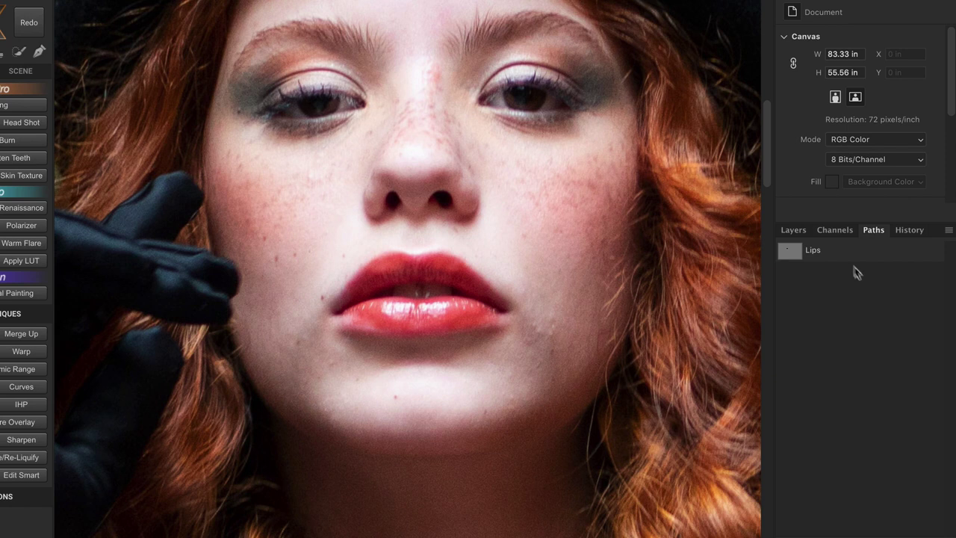
Step: Select the Lips row in the Paths panel to show its outline
left_click(844, 253)
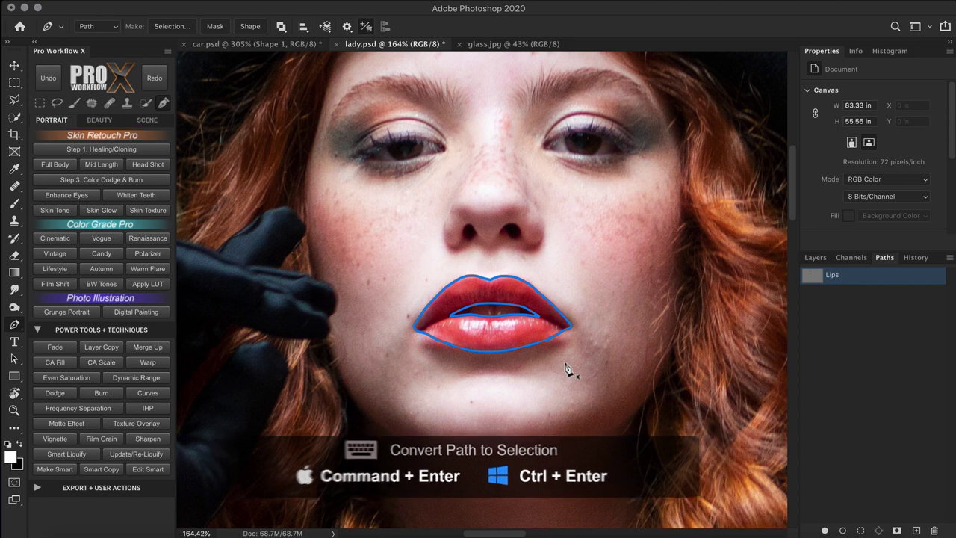
Step: Load the Lips path as a selection using Make Selection with a 0-pixel feather radius
key("super+Return")
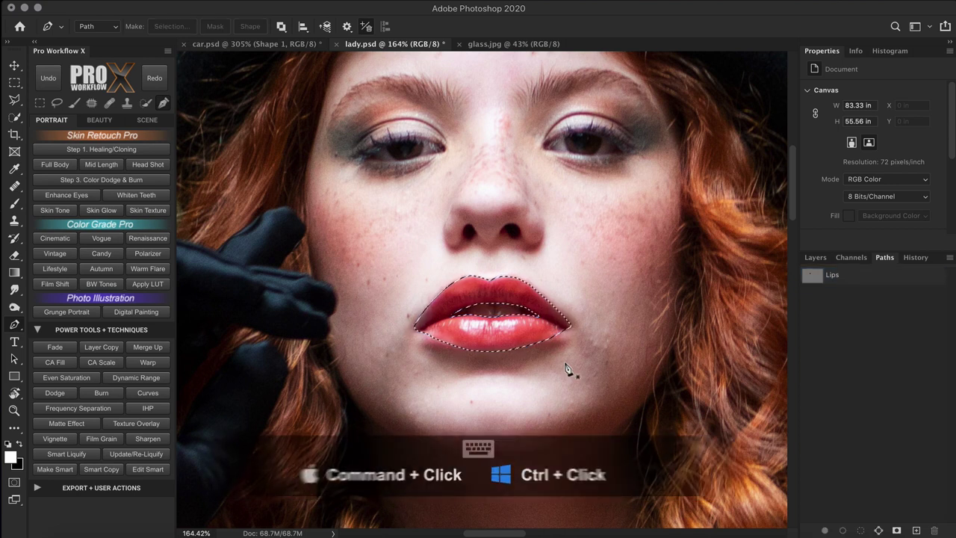
key("super+z")
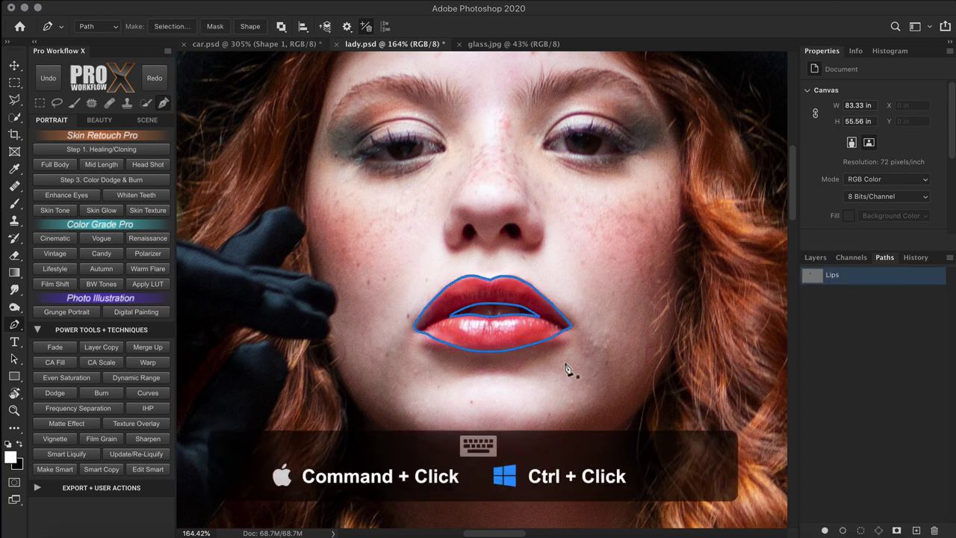
left_click(811, 282, "super")
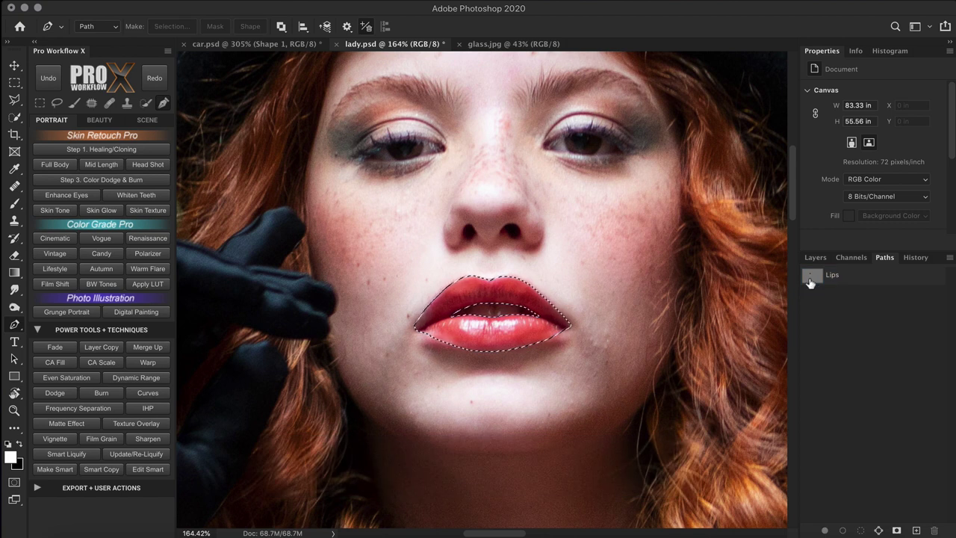
key("super+z")
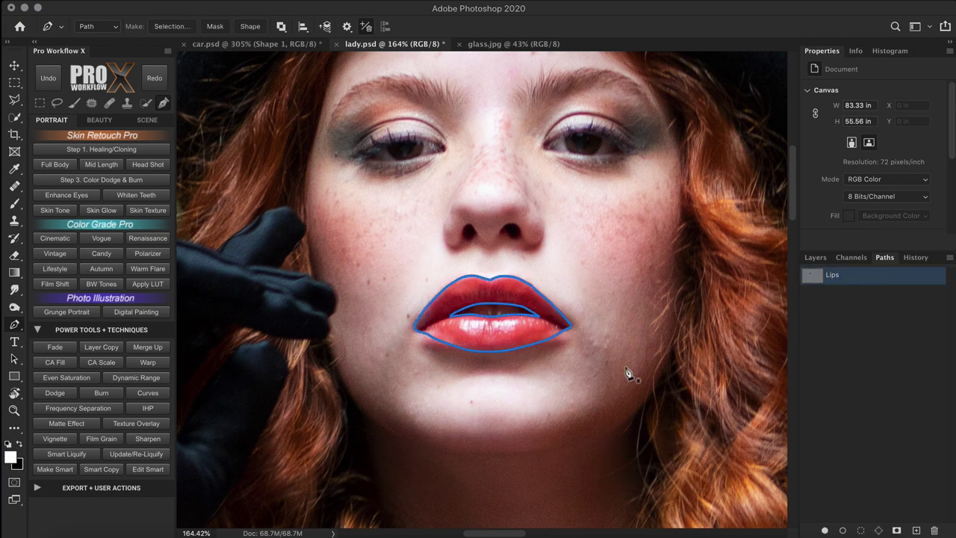
right_click(531, 331)
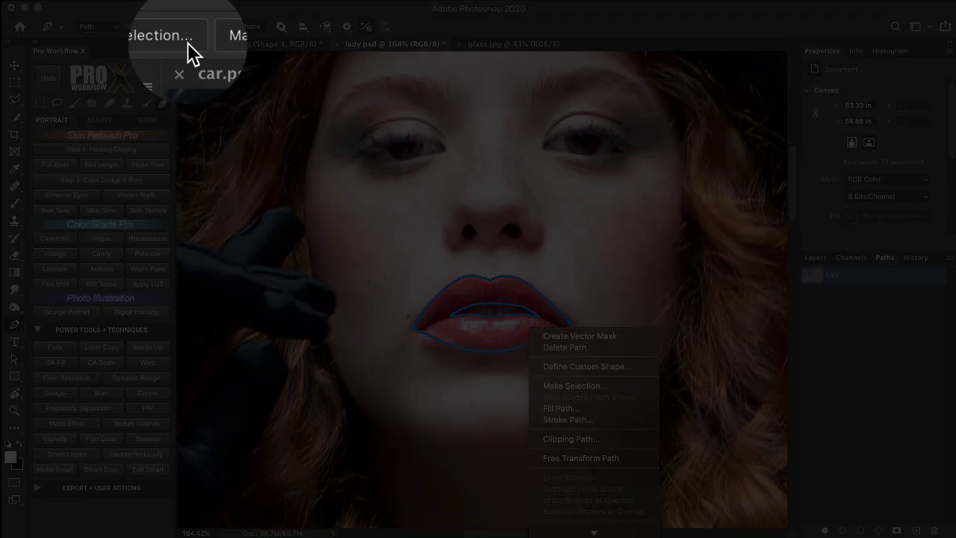
left_click(188, 33)
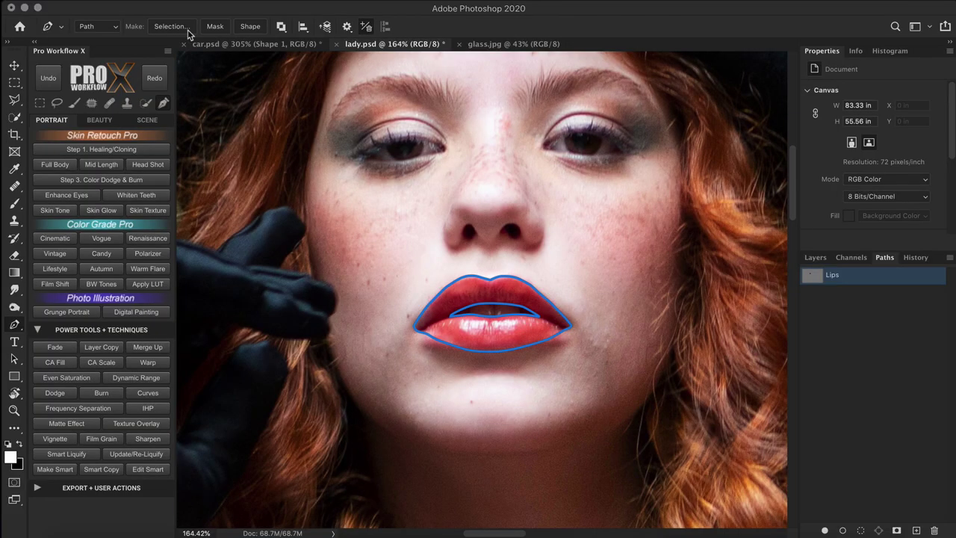
left_click(188, 31)
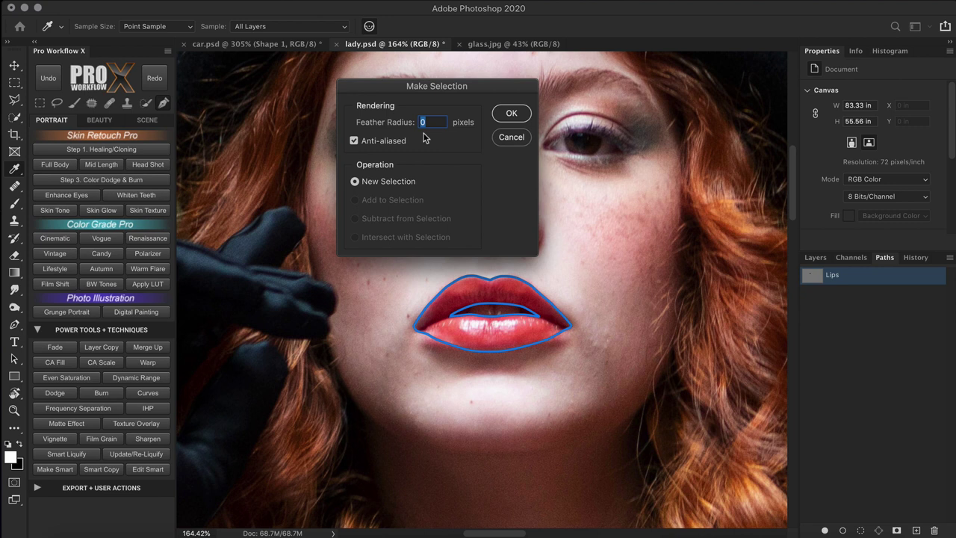
left_click(521, 118)
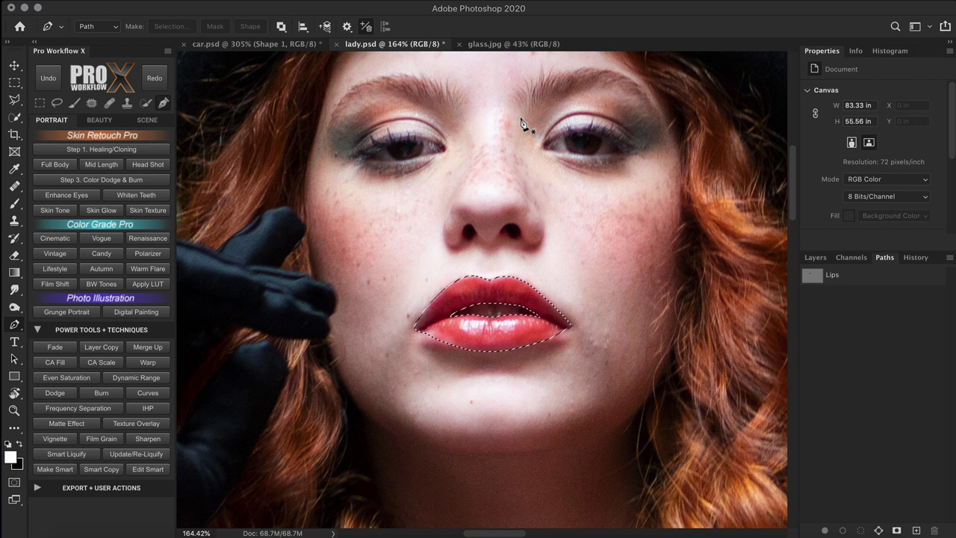
Step: Show the Layers panel with the Background layer and browse the Select menu without choosing anything
left_click(812, 257)
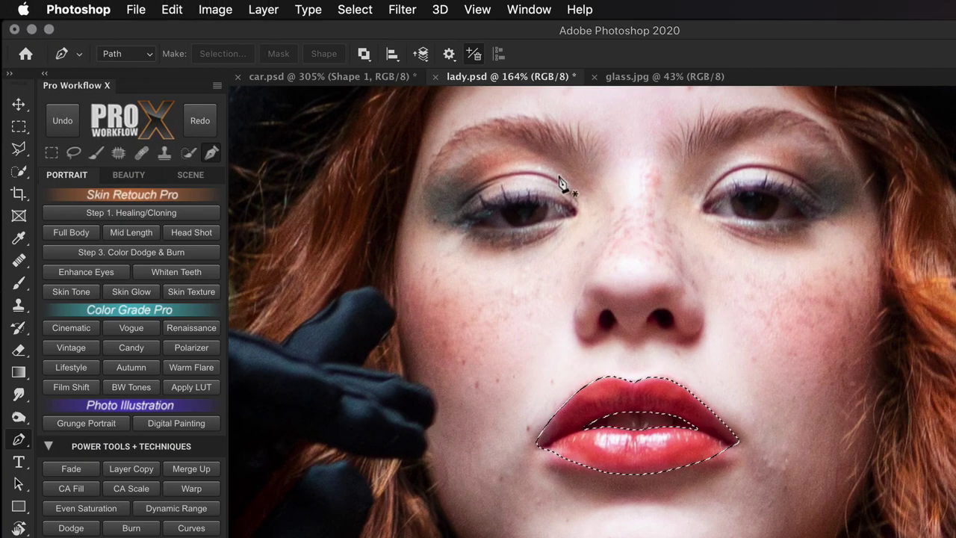
left_click(354, 10)
mouse_move(458, 256)
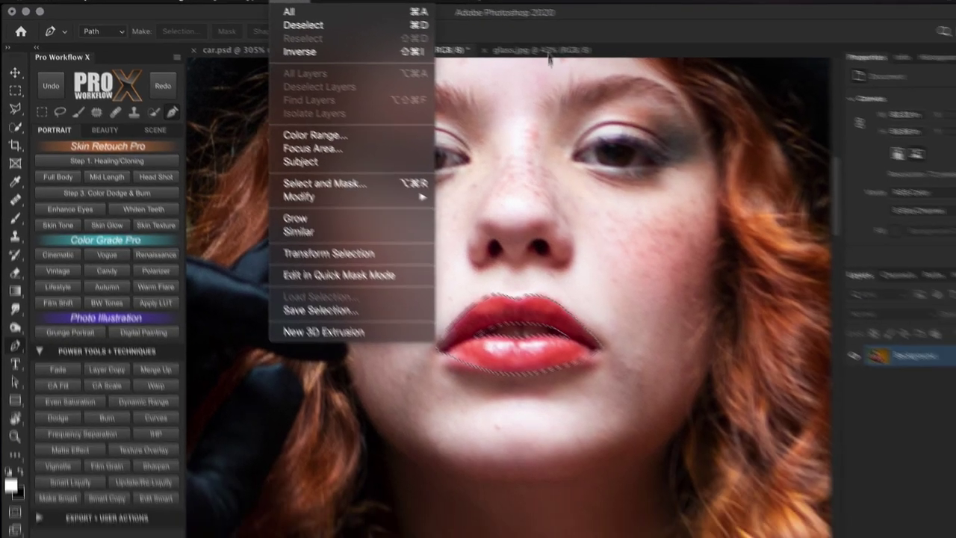
left_click(680, 160)
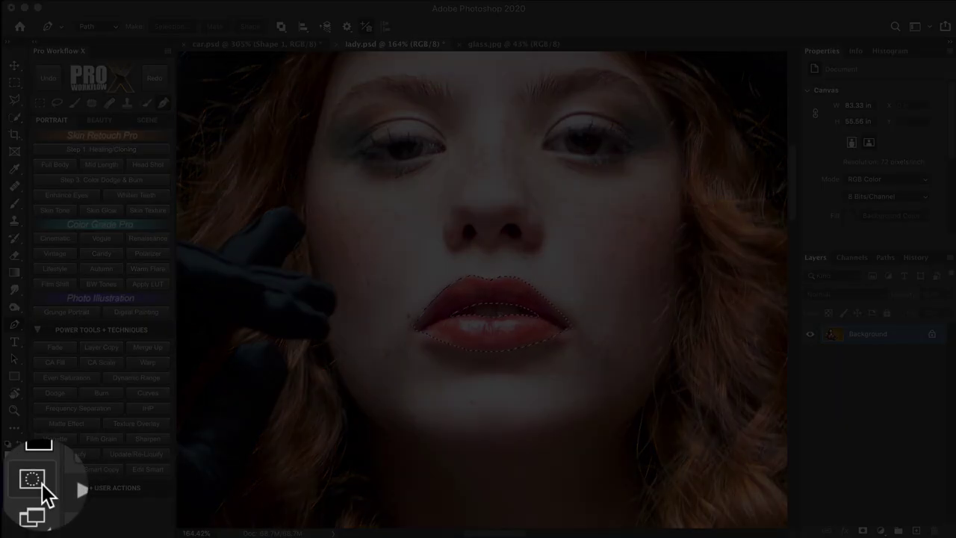
Step: Toggle the Quick Mask red overlay on and off to preview the lip selection
left_click(15, 482)
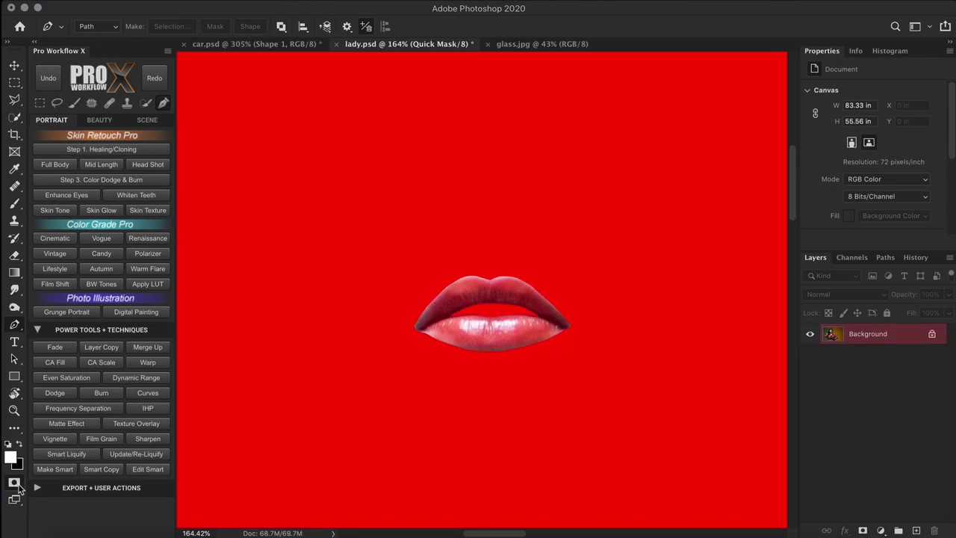
left_click(18, 484)
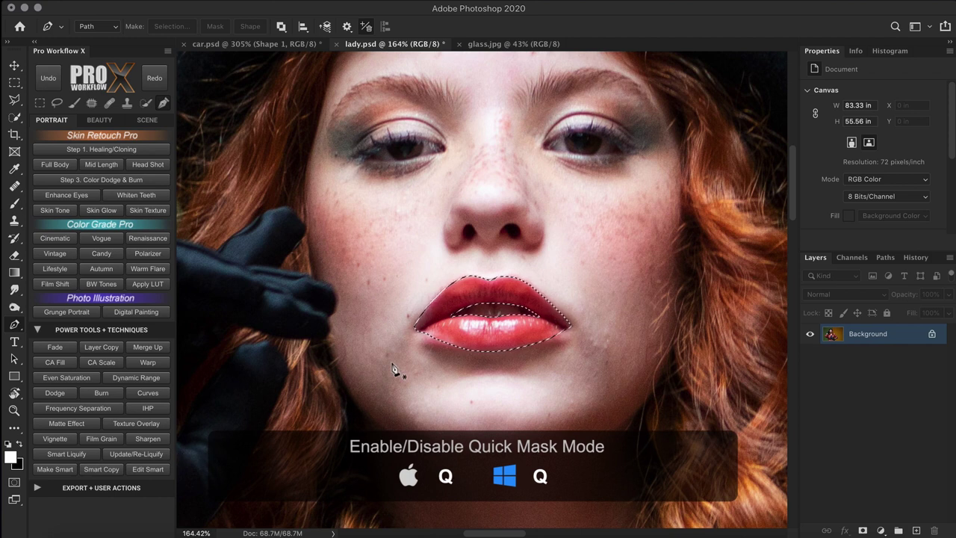
key("q")
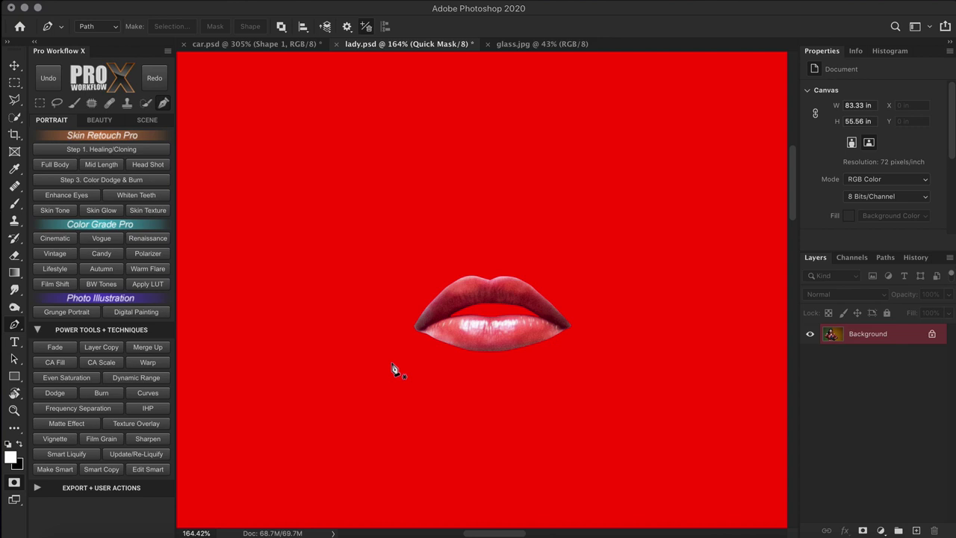
Step: Set the Quick Mask overlay opacity to 50% and exit Quick Mask to the lip selection
double_click(14, 482)
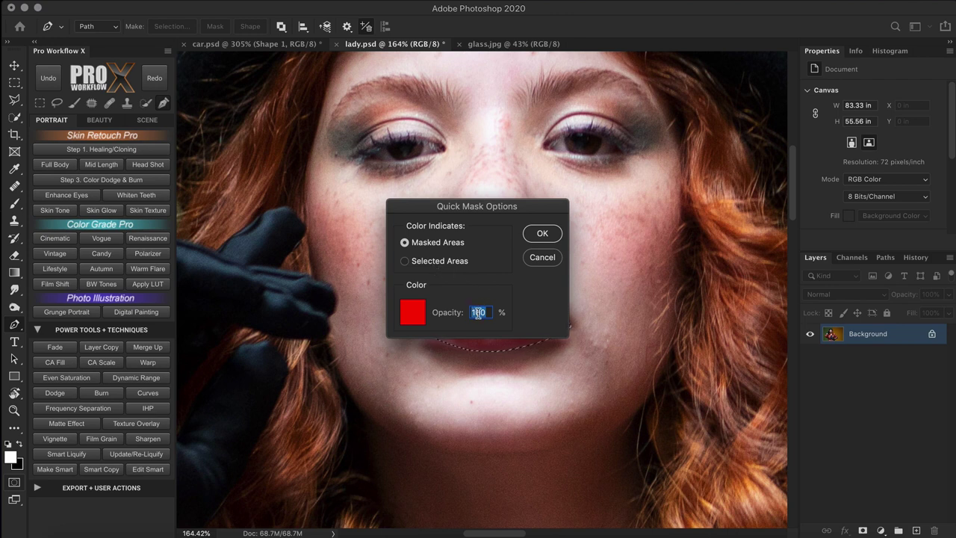
type("50")
left_click(552, 234)
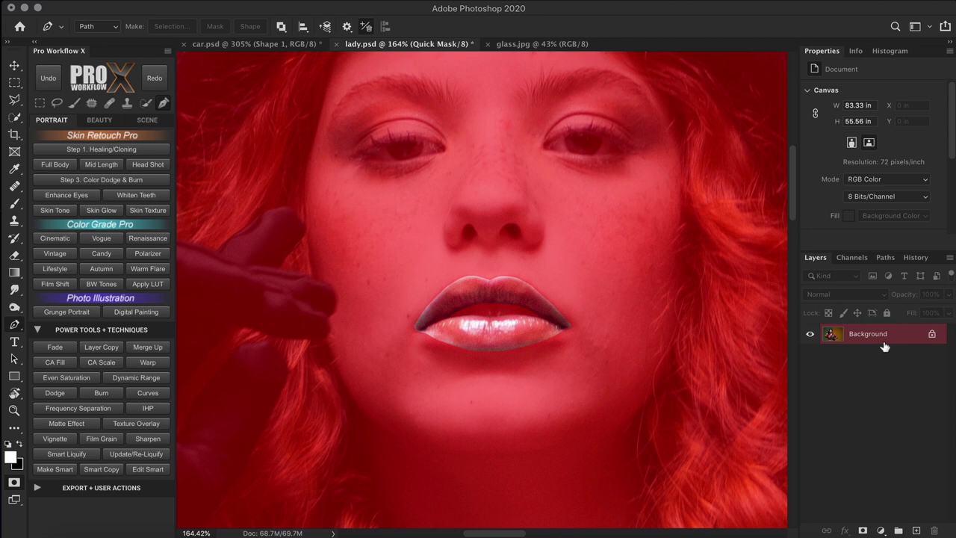
key("q")
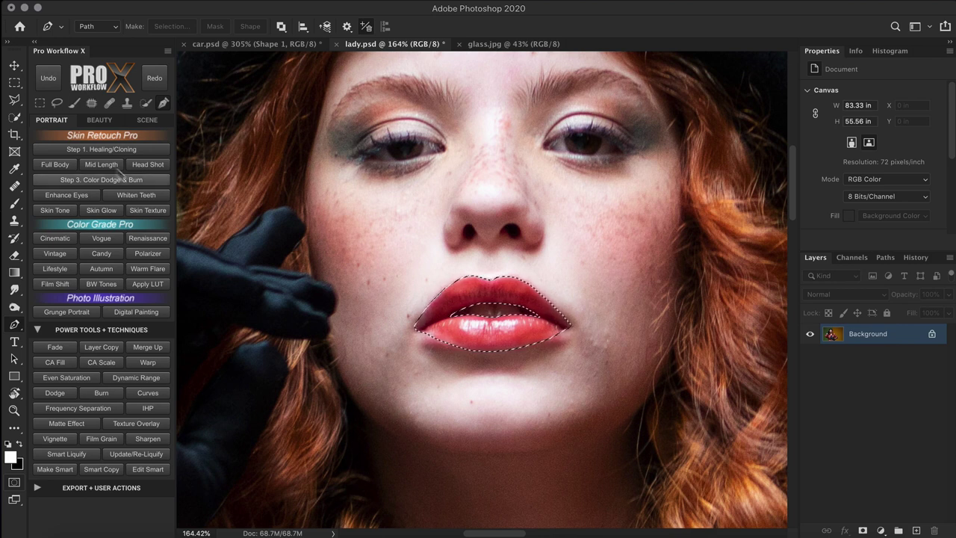
key("l")
left_click_drag(397, 125, 471, 234)
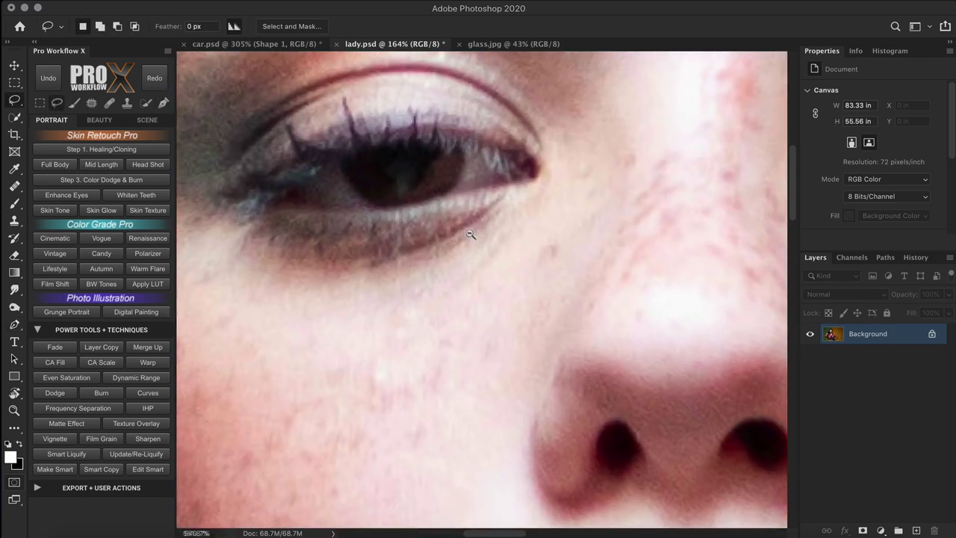
mouse_move(337, 164)
left_mouse_down()
mouse_move(364, 201)
mouse_move(412, 204)
mouse_move(464, 174)
mouse_move(463, 149)
mouse_move(341, 166)
left_mouse_up()
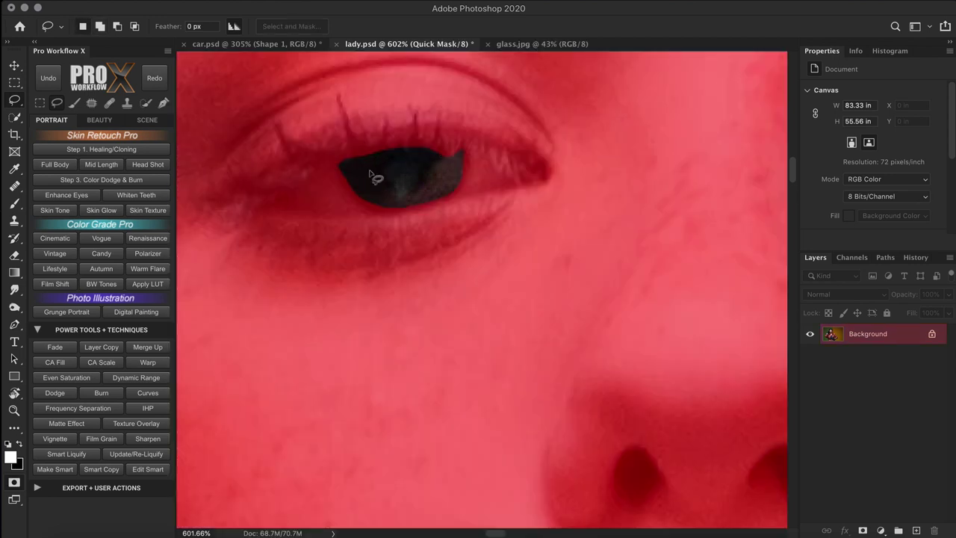
key("q")
left_click(73, 103)
mouse_move(371, 183)
left_mouse_down()
mouse_move(340, 170)
mouse_move(365, 197)
mouse_move(397, 207)
mouse_move(436, 197)
mouse_move(459, 172)
mouse_move(438, 148)
mouse_move(445, 156)
mouse_move(402, 148)
mouse_move(342, 160)
left_mouse_up()
key("bracketleft")
key("bracketleft")
key("bracketleft")
key("bracketleft")
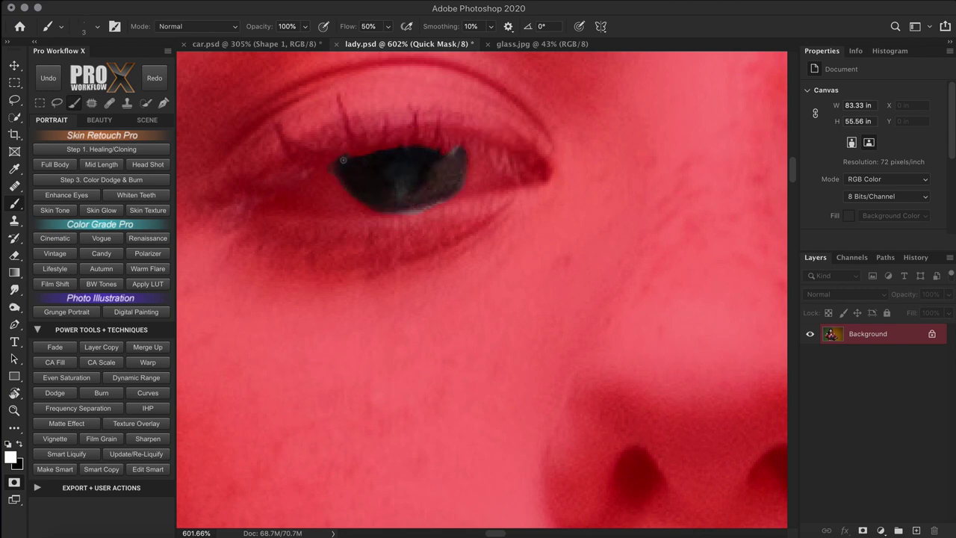
key("x")
key("q")
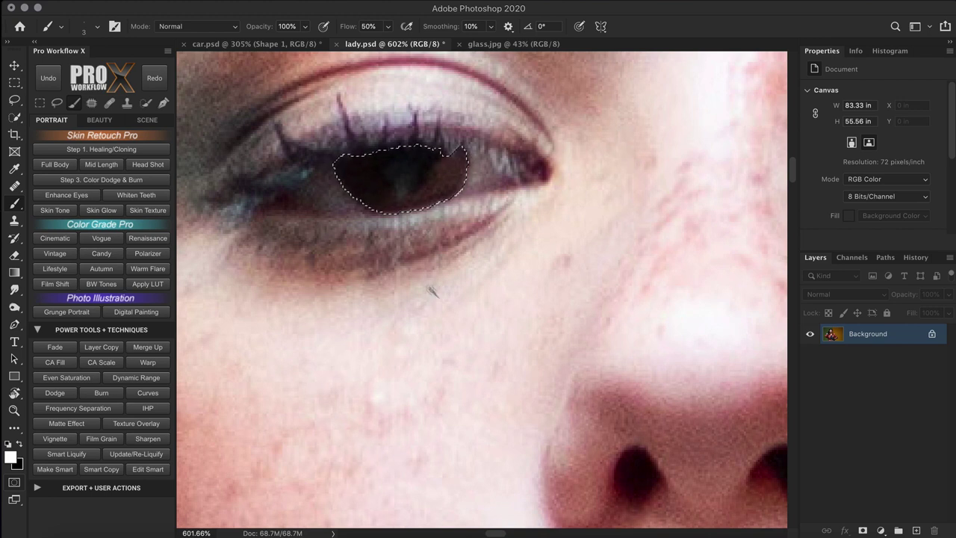
key("super+0")
key("q")
left_click_drag(404, 309, 422, 309)
left_click(463, 285)
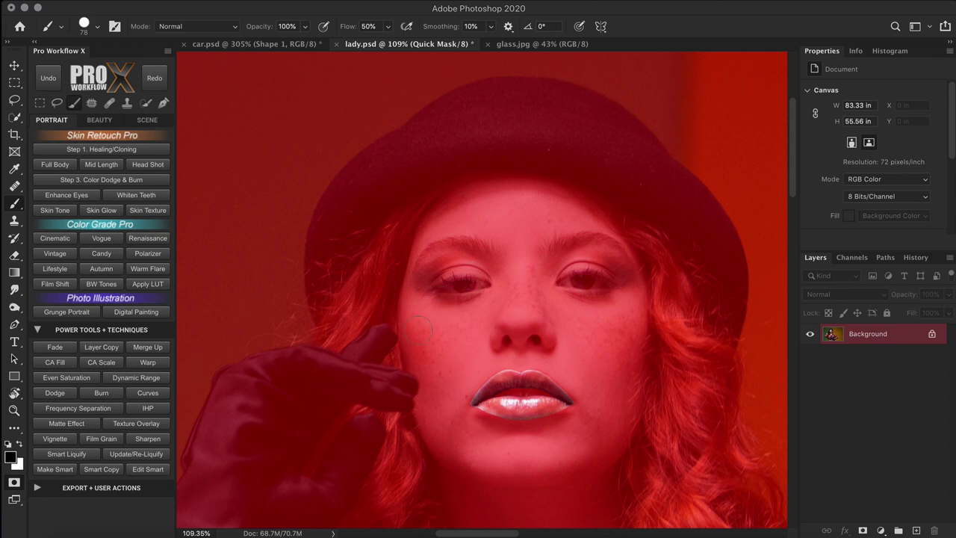
key("q")
key("z")
mouse_move(566, 427)
left_mouse_down()
mouse_move(595, 440)
mouse_move(597, 363)
mouse_move(601, 379)
left_mouse_up()
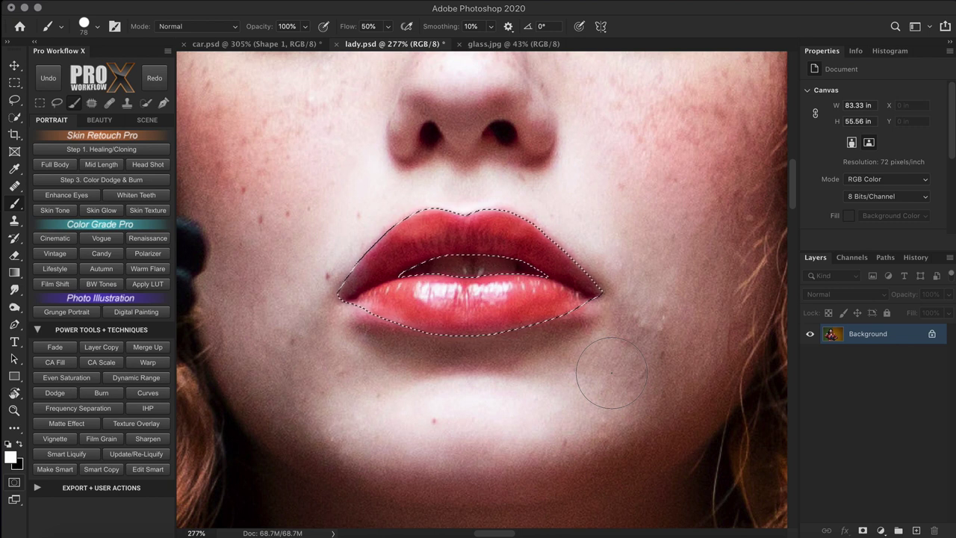
key("v")
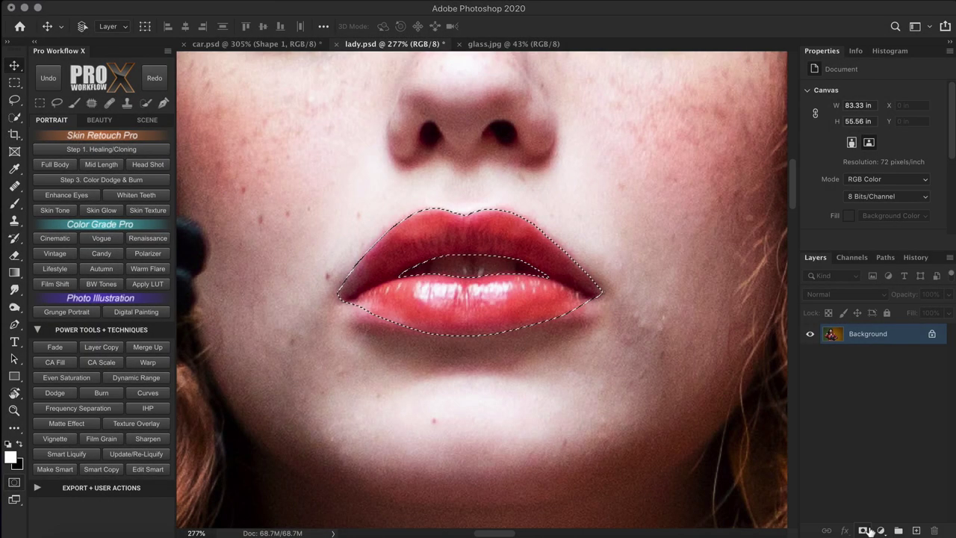
left_click(864, 530)
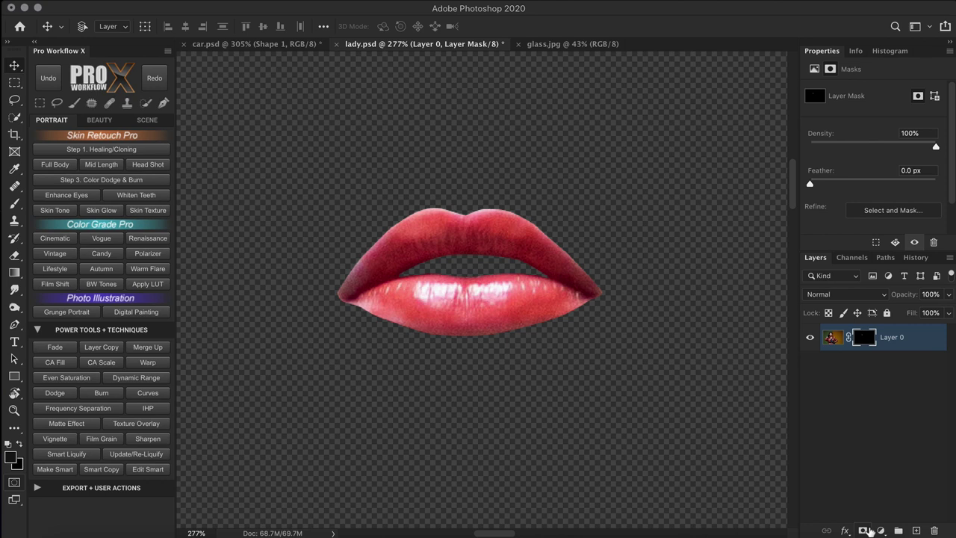
key("ctrl+z")
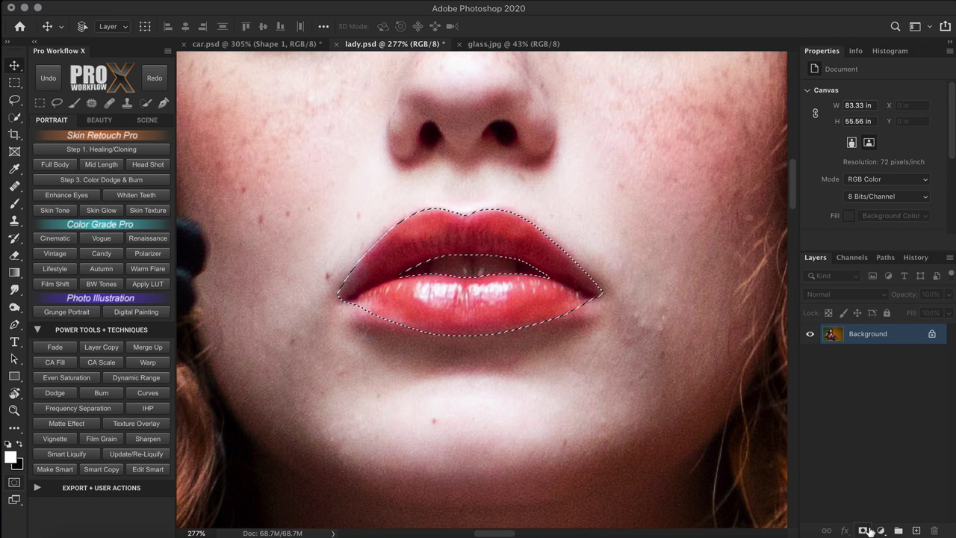
Step: Add a Curves adjustment layer on the lip selection and pull the curve down to darken the lips
left_click(881, 530)
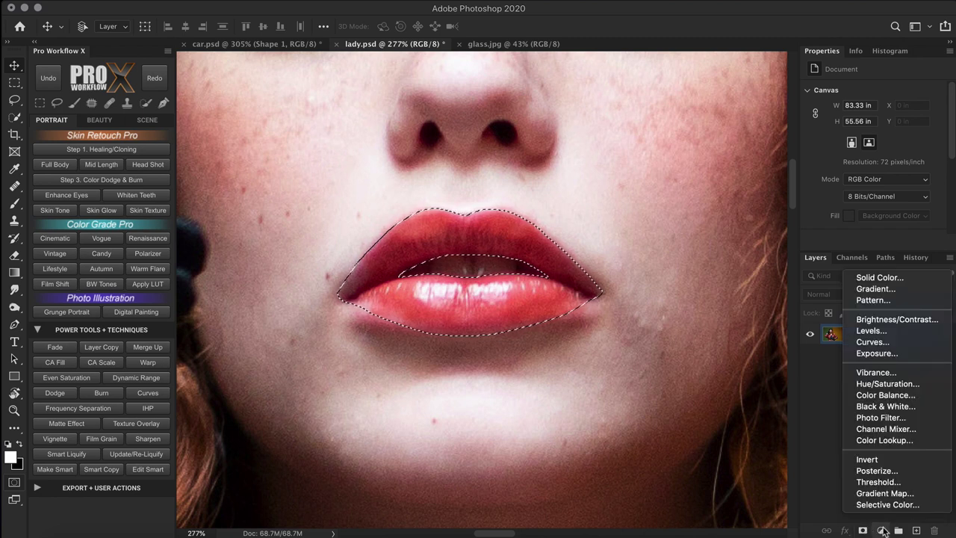
left_click(897, 342)
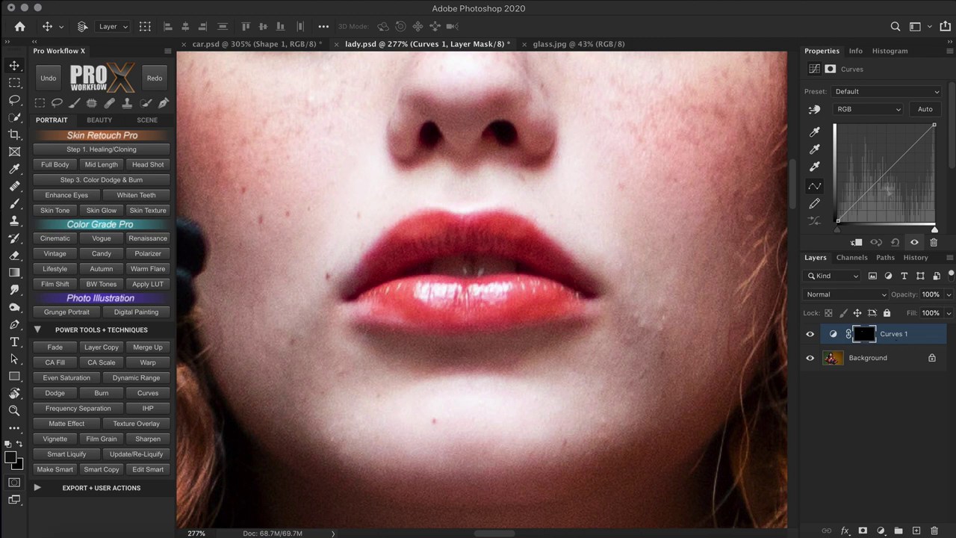
left_click_drag(892, 167, 894, 189)
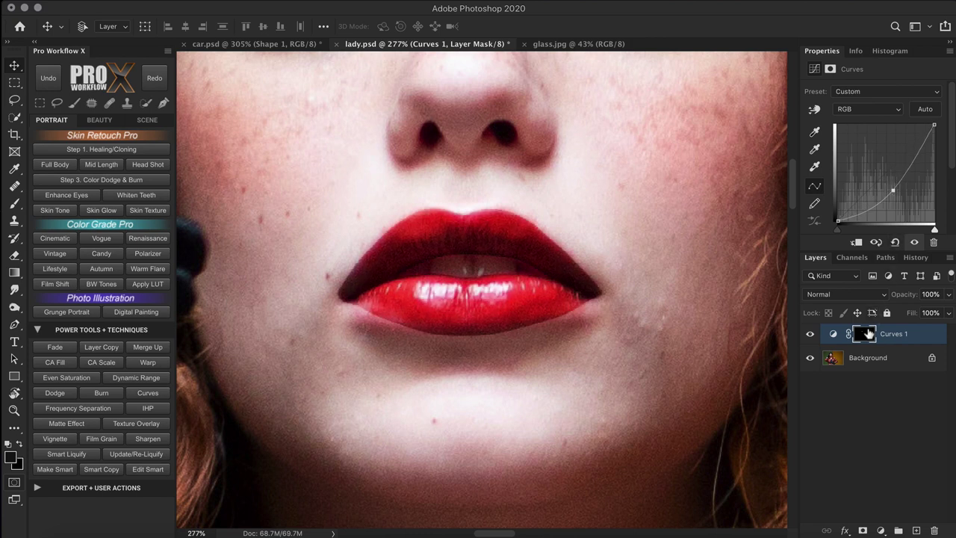
Step: Feather the Curves 1 mask by 4.3 px, fit the portrait, and toggle Curves 1 to compare
left_click(866, 337)
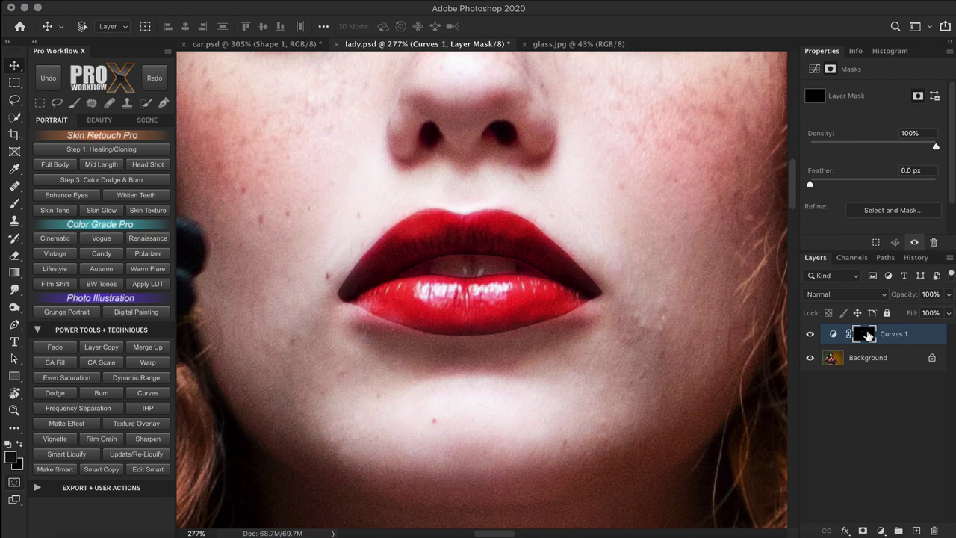
left_click_drag(811, 186, 839, 189)
key("ctrl+1")
key("ctrl+0")
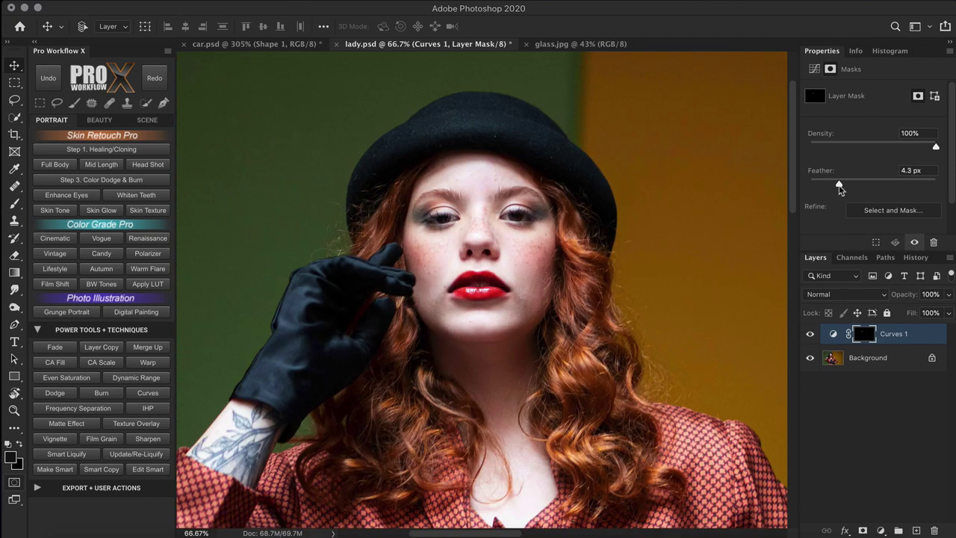
left_click(810, 334)
left_click(809, 334)
Step: Zoom in on the lips and display the saved Lips path outline
scroll(472, 277, "up", 10)
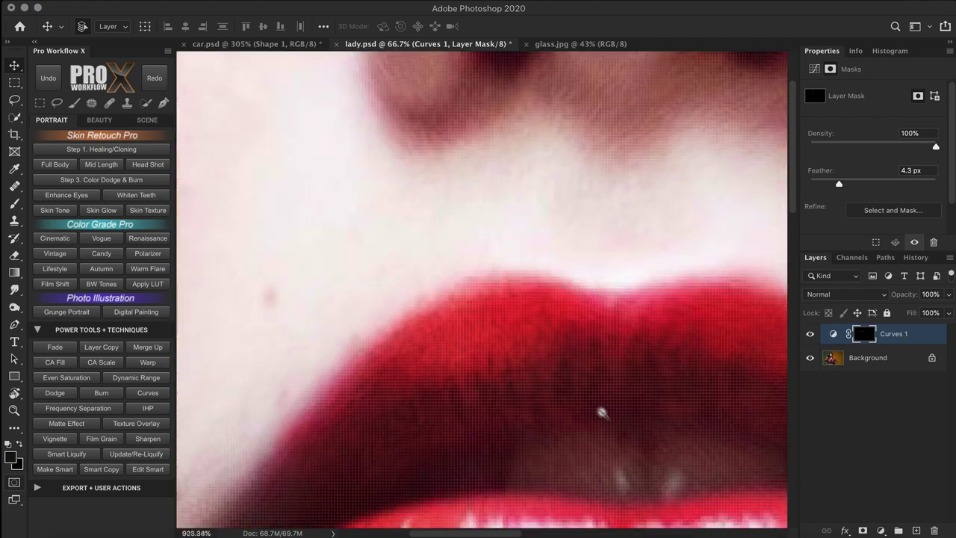
scroll(602, 412, "up", 5)
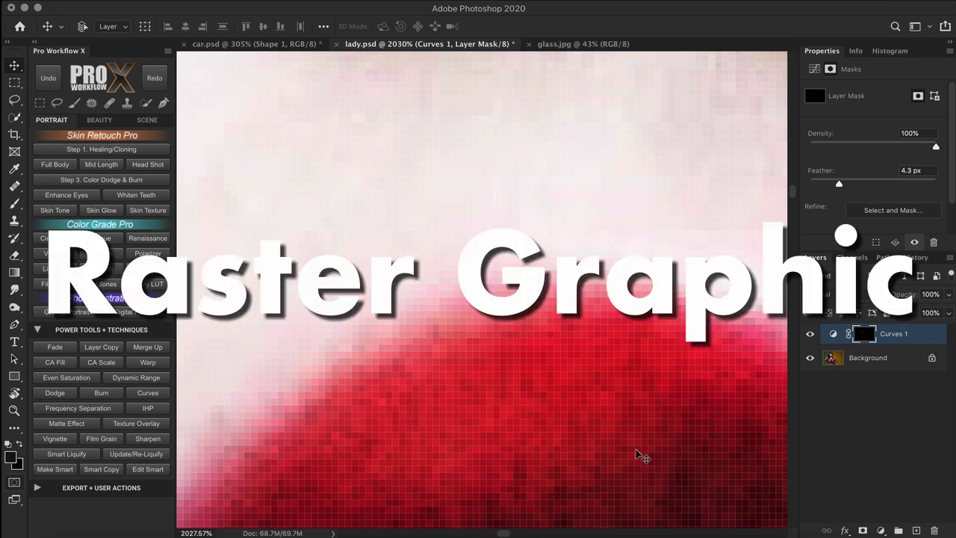
left_click(883, 257)
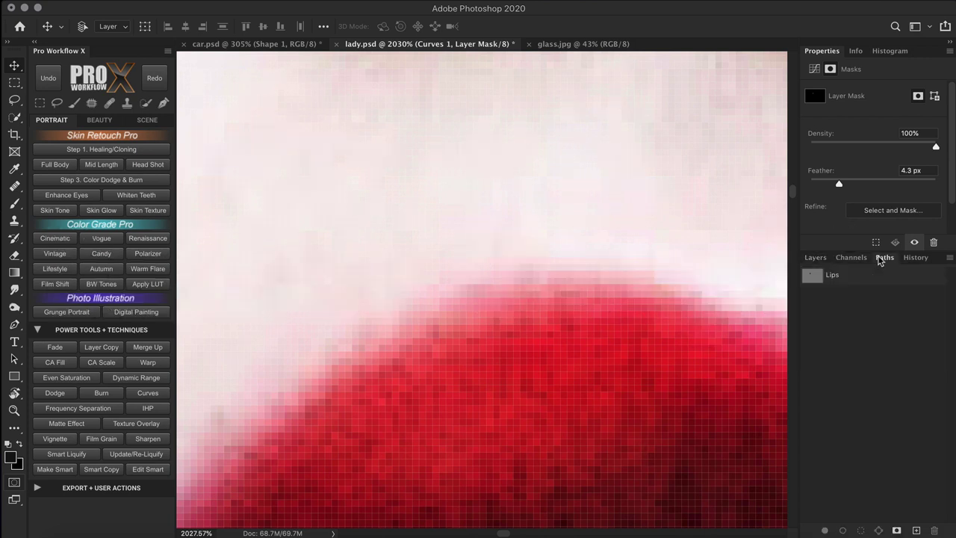
left_click(870, 276)
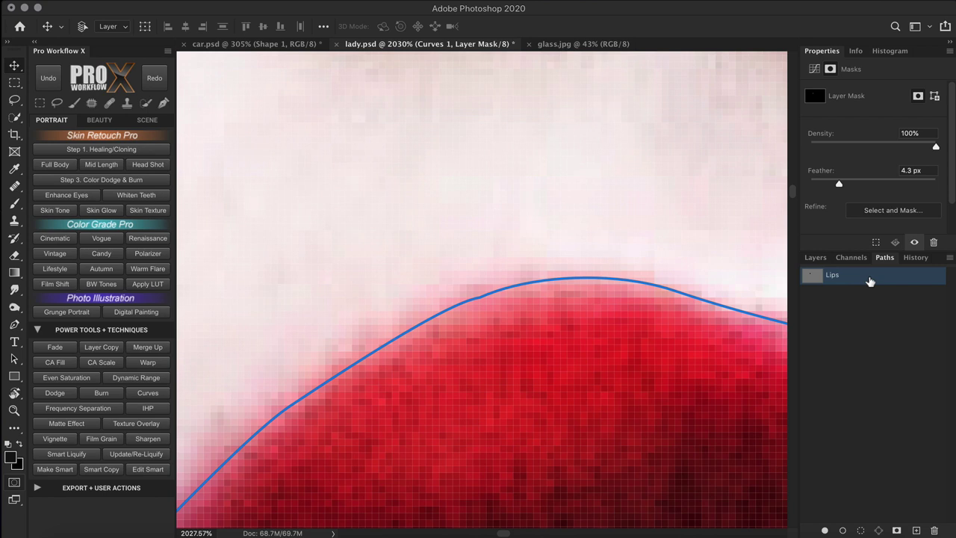
Step: Inspect the Lips path closely along the lip edges and open the Paths panel menu
left_click_drag(531, 293, 599, 352)
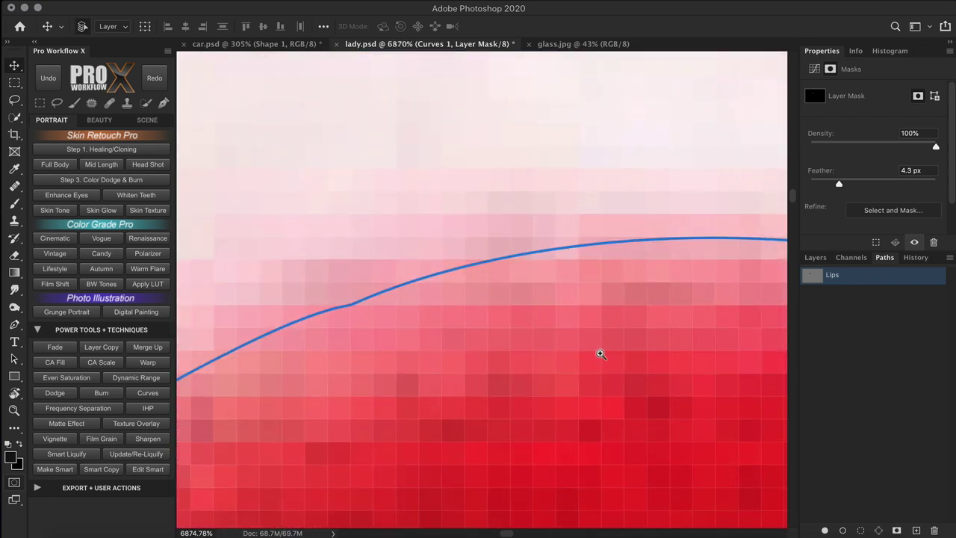
left_click_drag(600, 354, 454, 334)
left_click_drag(650, 374, 499, 273)
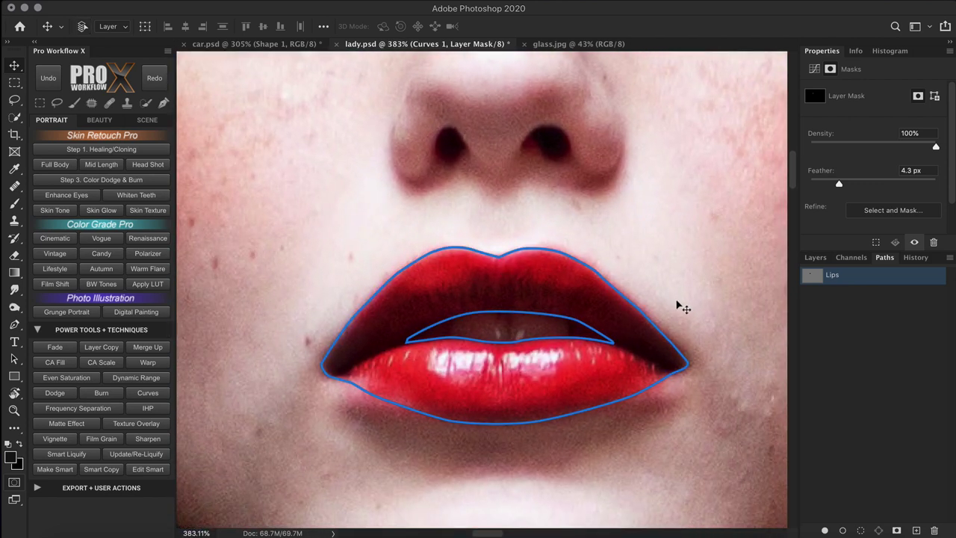
left_click_drag(679, 303, 623, 335)
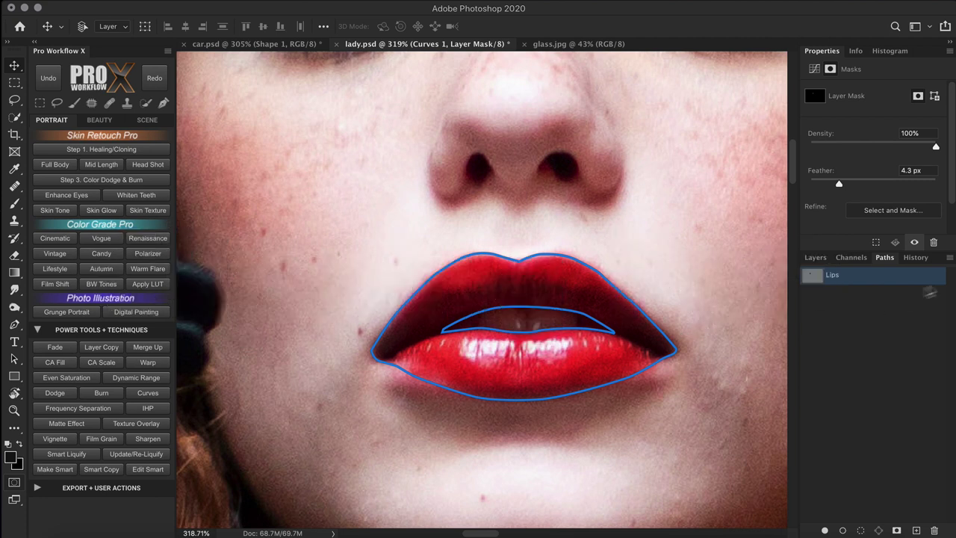
left_click(949, 257)
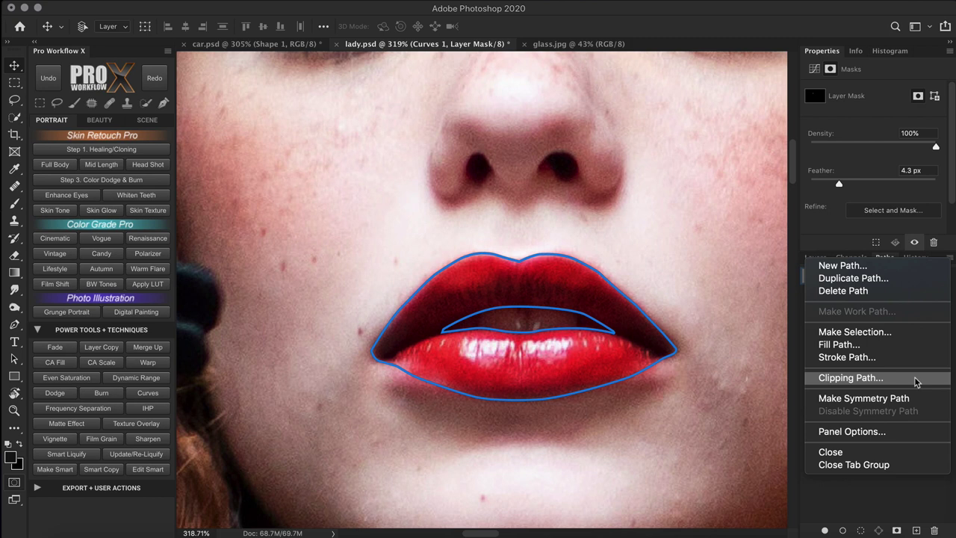
Step: Duplicate the Background layer to create Background copy
left_click(858, 496)
key("p")
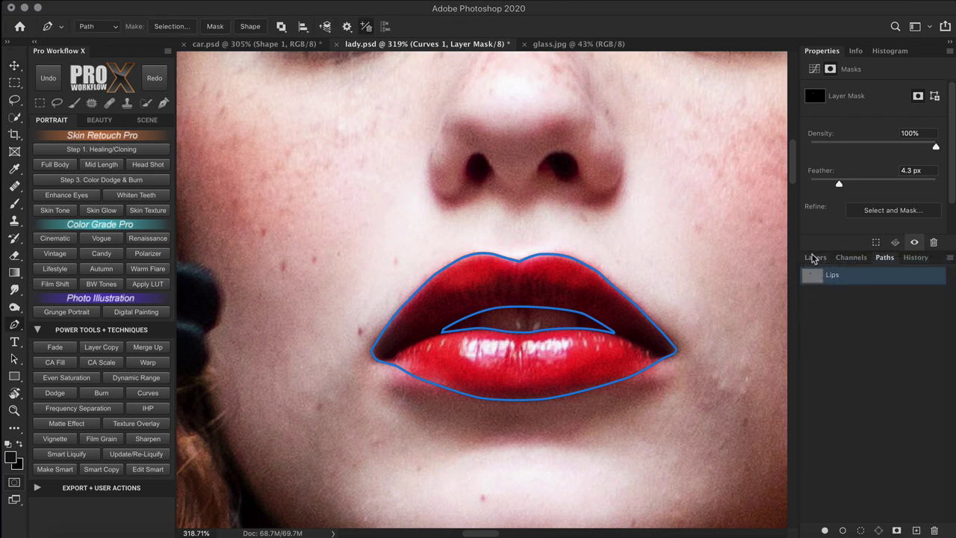
left_click(815, 257)
left_click_drag(864, 357, 916, 530)
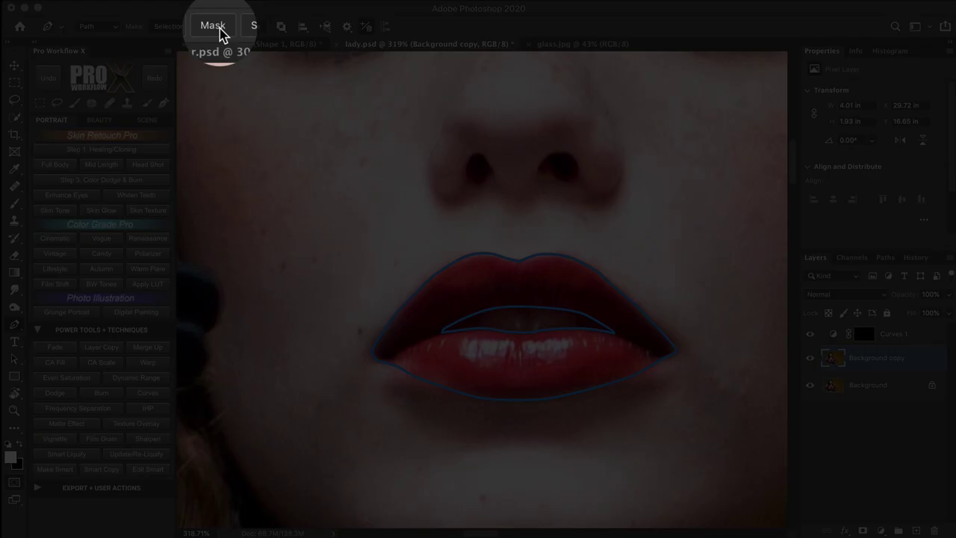
Step: Add a vector mask to Background copy from the current Lips path via Layer > Vector Mask > Current Path
right_click(448, 289)
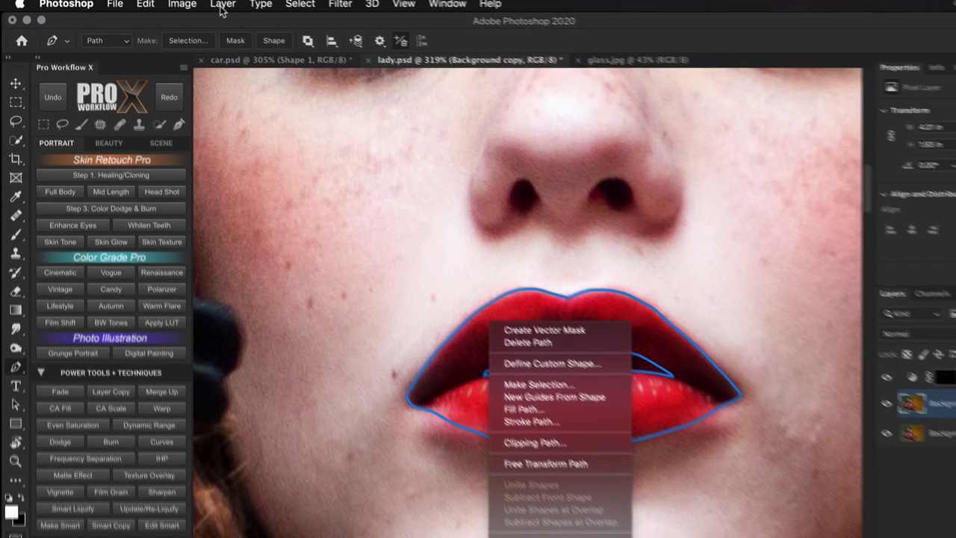
key("Escape")
left_click(230, 9)
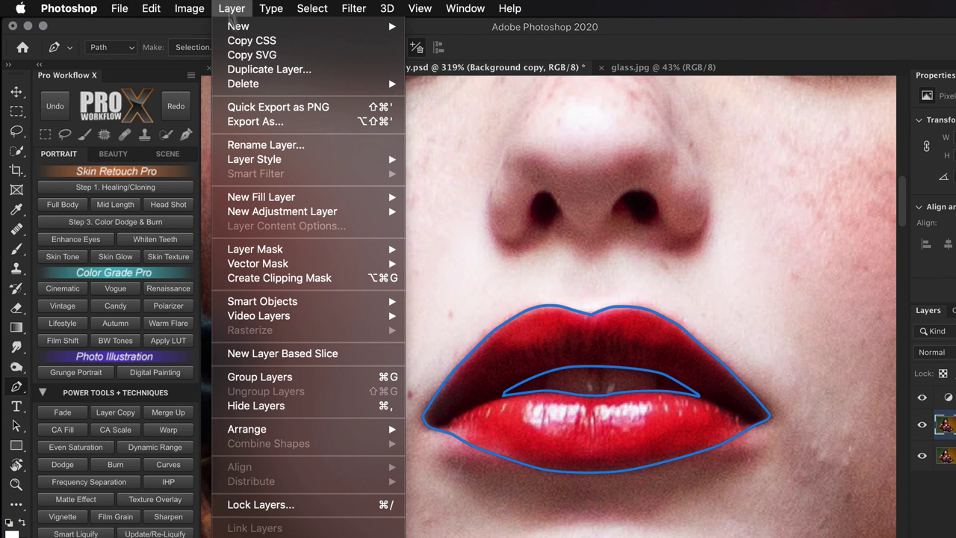
mouse_move(302, 267)
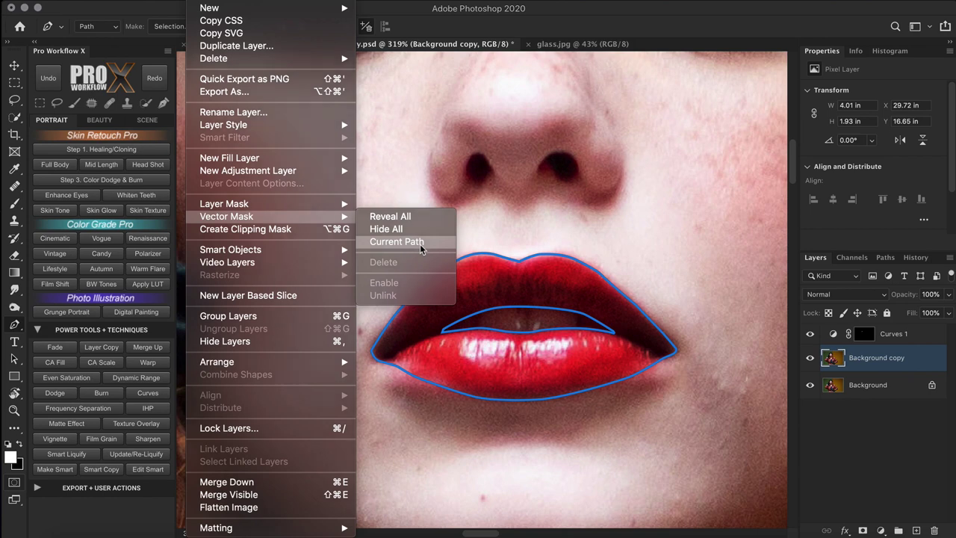
left_click(396, 241)
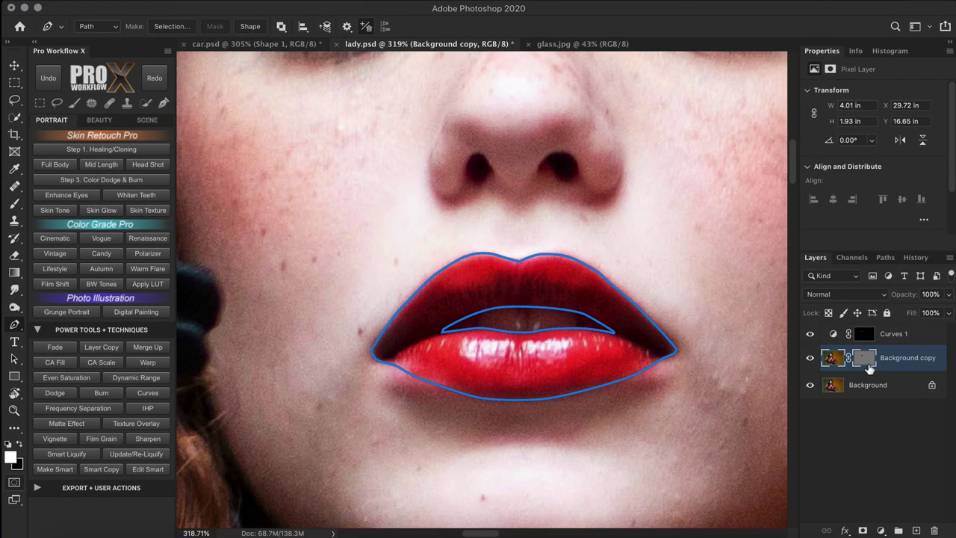
Step: Hide and reshow the Background layer to preview the lips cut-out
left_click(884, 257)
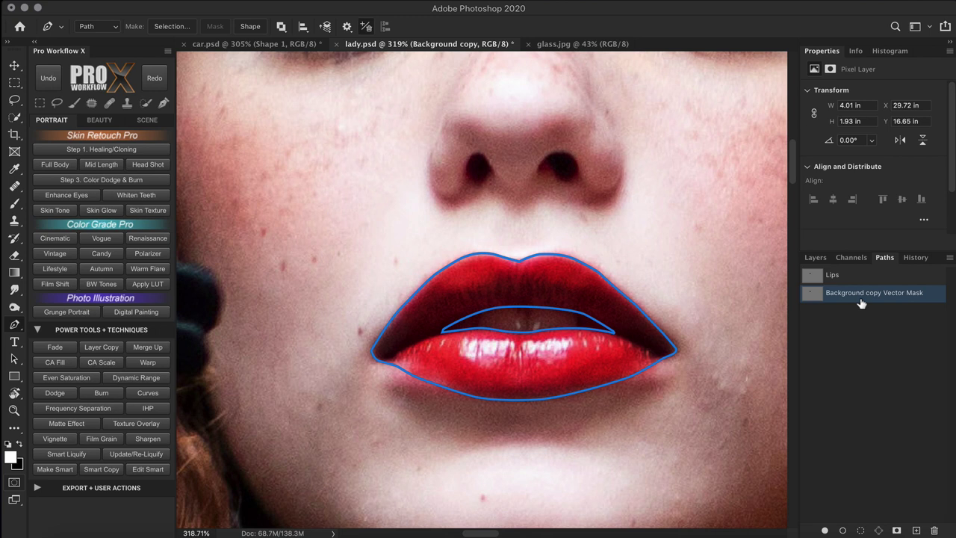
left_click(815, 258)
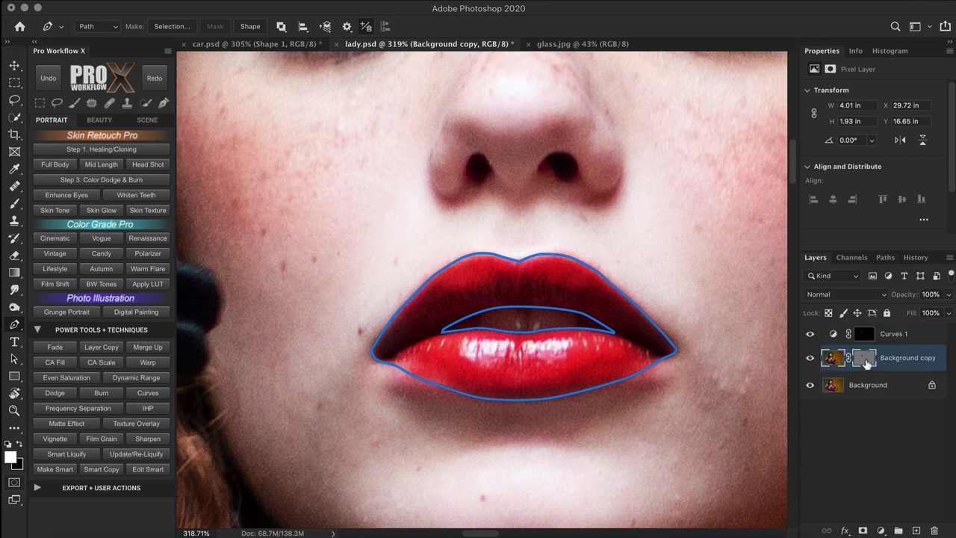
left_click(811, 385)
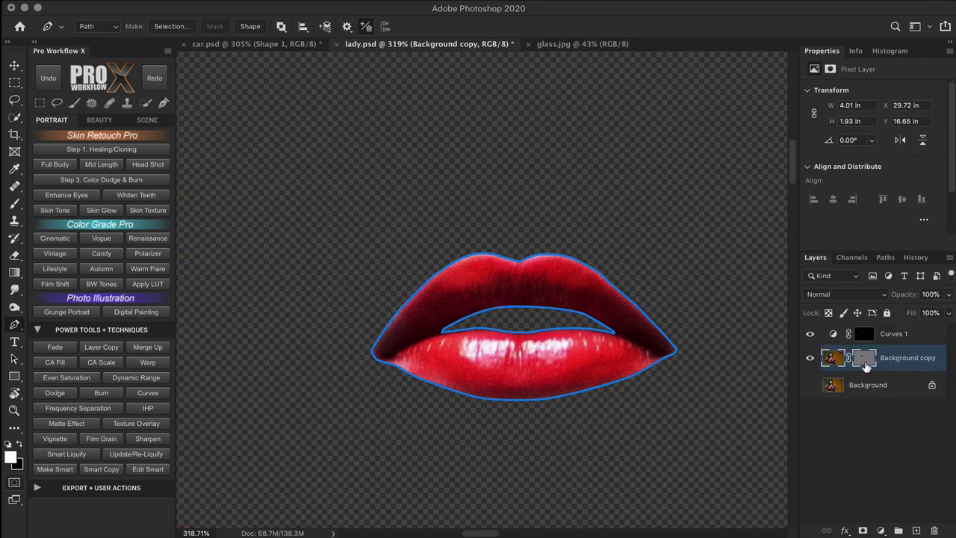
left_click(809, 386)
left_click(630, 377, "ctrl")
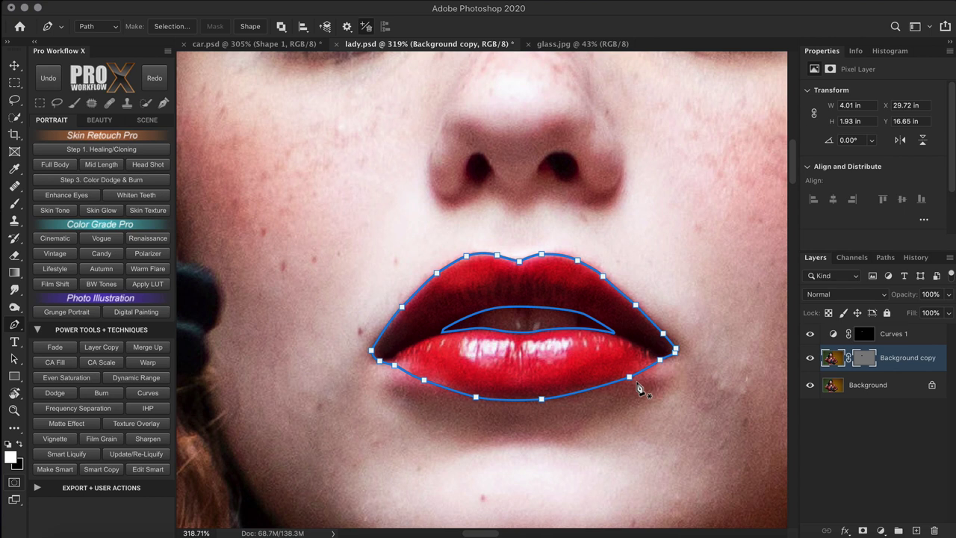
Step: Select Background copy's vector mask and hide the Background layer
left_click(885, 257)
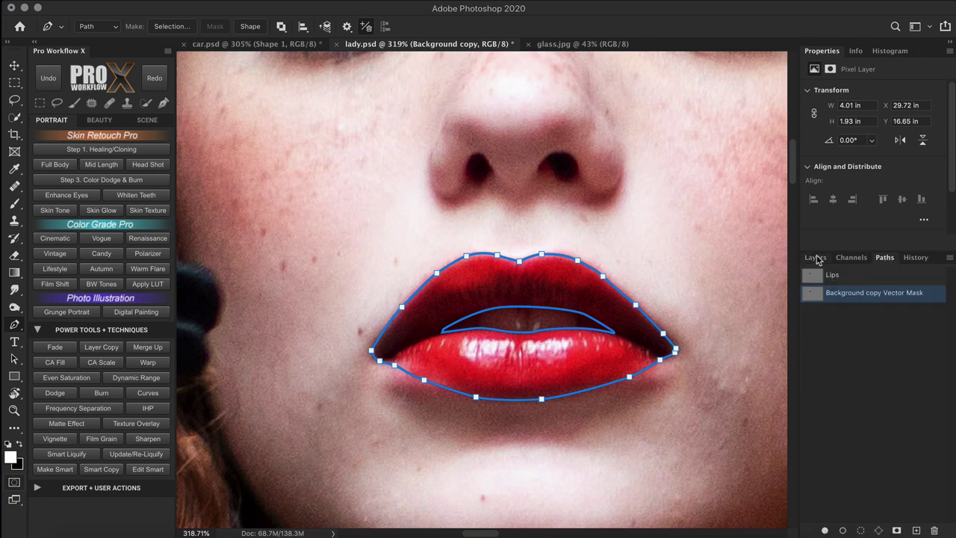
left_click(816, 257)
left_click(864, 358)
left_click(809, 385)
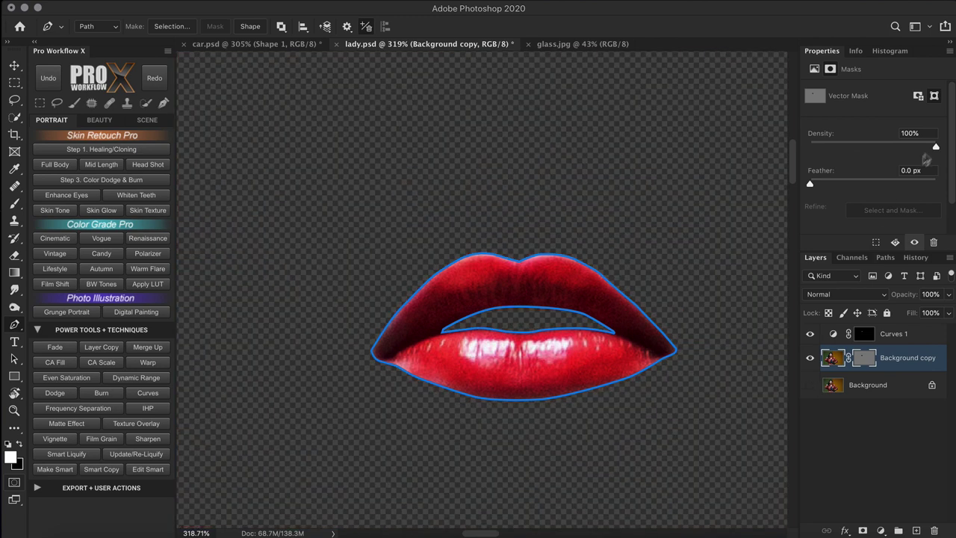
Step: Trial mask density and feather, reset to 100% and 0 px, then rasterize the vector mask
left_click_drag(936, 150, 904, 149)
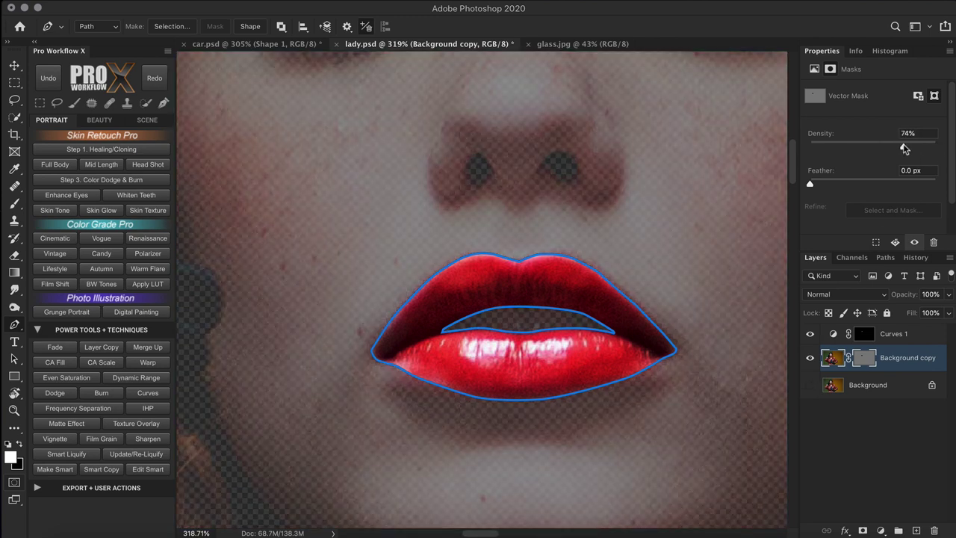
mouse_move(811, 184)
left_mouse_down()
mouse_move(845, 188)
mouse_move(811, 184)
left_mouse_up()
left_click_drag(903, 149, 936, 147)
right_click(862, 362)
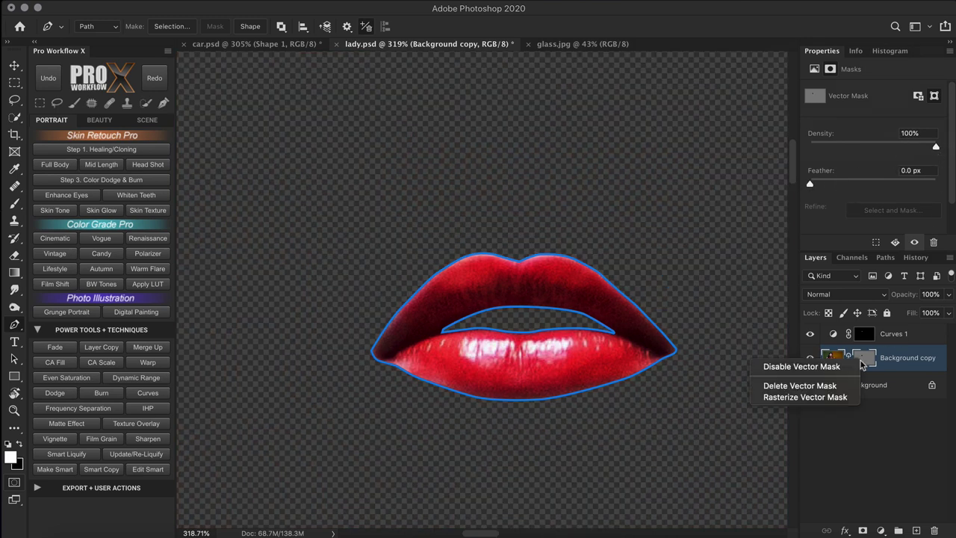
left_click(855, 397)
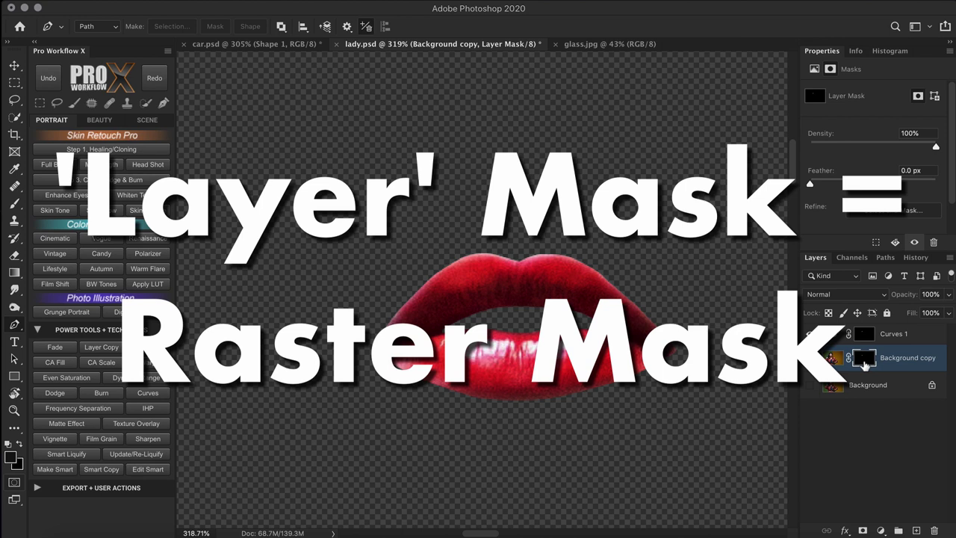
Step: Paint a white skin patch above the lips on the mask and smudge a dark arc into it
key("b")
key("x")
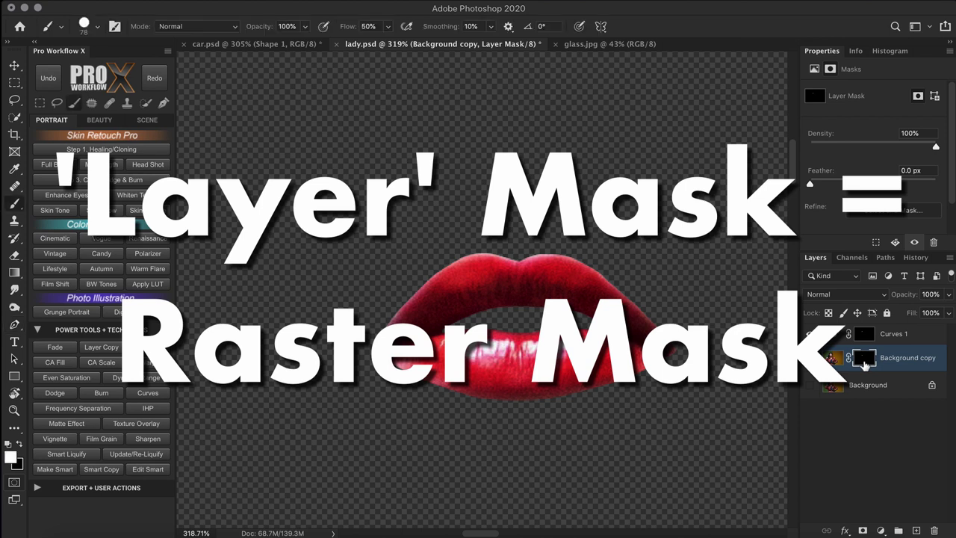
mouse_move(297, 137)
left_mouse_down()
mouse_move(313, 181)
mouse_move(282, 212)
left_mouse_up()
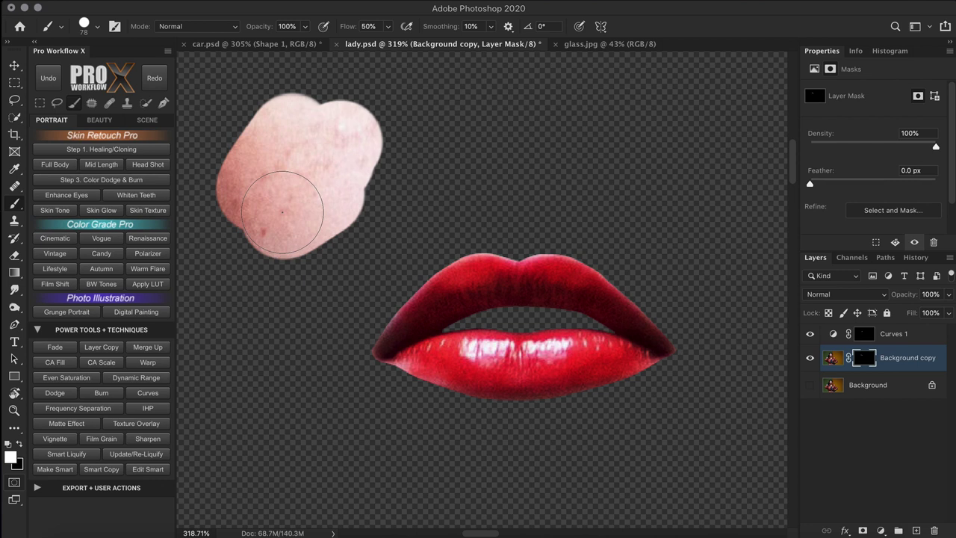
left_click(14, 289)
left_click_drag(373, 145, 351, 212)
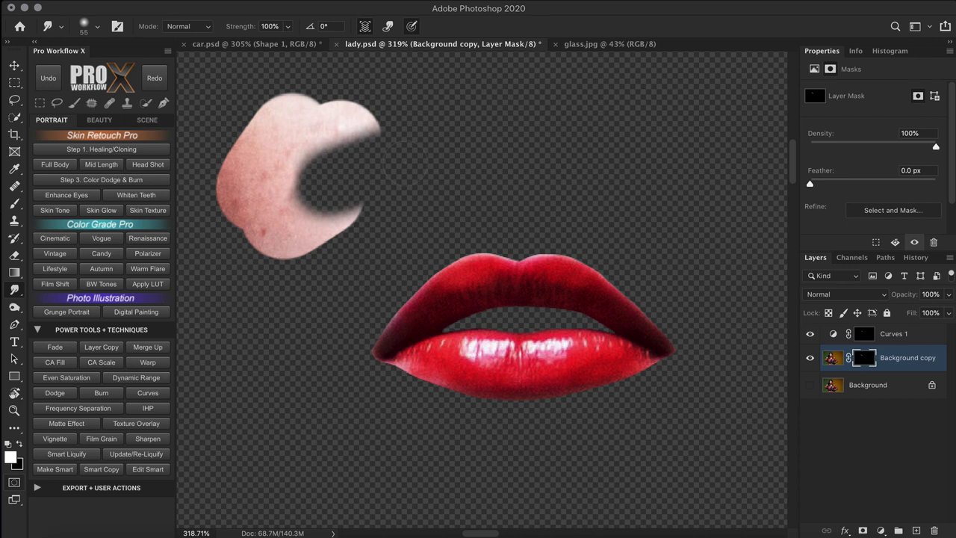
Step: Paint the skin patch out in black, then paint a skin blob back in white
key("b")
key("x")
mouse_move(304, 153)
left_mouse_down()
mouse_move(313, 105)
mouse_move(298, 239)
mouse_move(343, 224)
left_mouse_up()
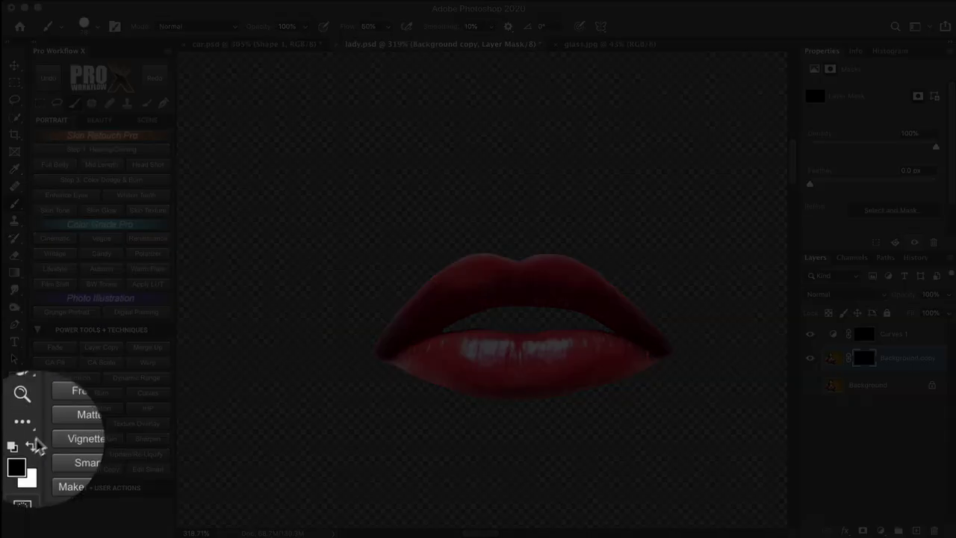
key("x")
left_click_drag(353, 123, 250, 220)
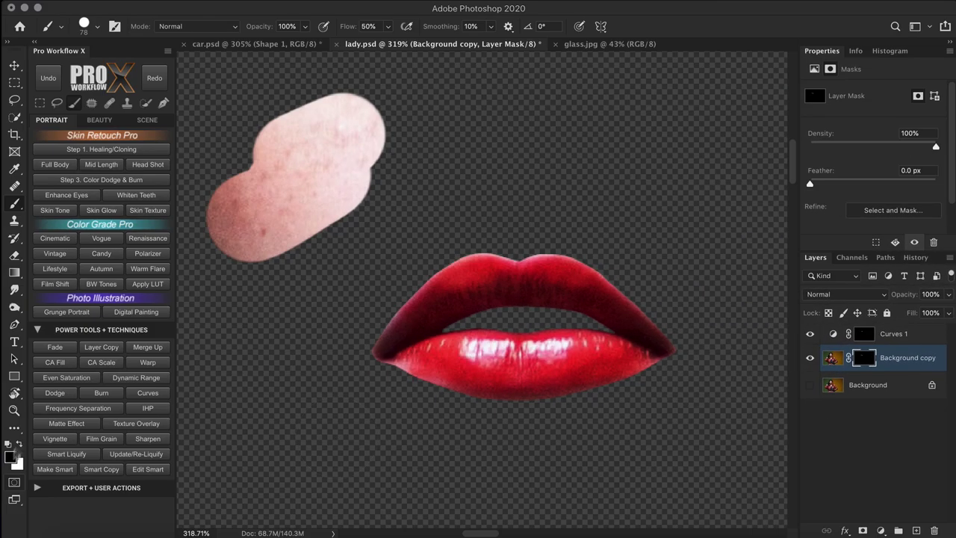
Step: Set the foreground to ffffff and paint upper-right skin and the nose in and out on the mask
left_click(11, 456)
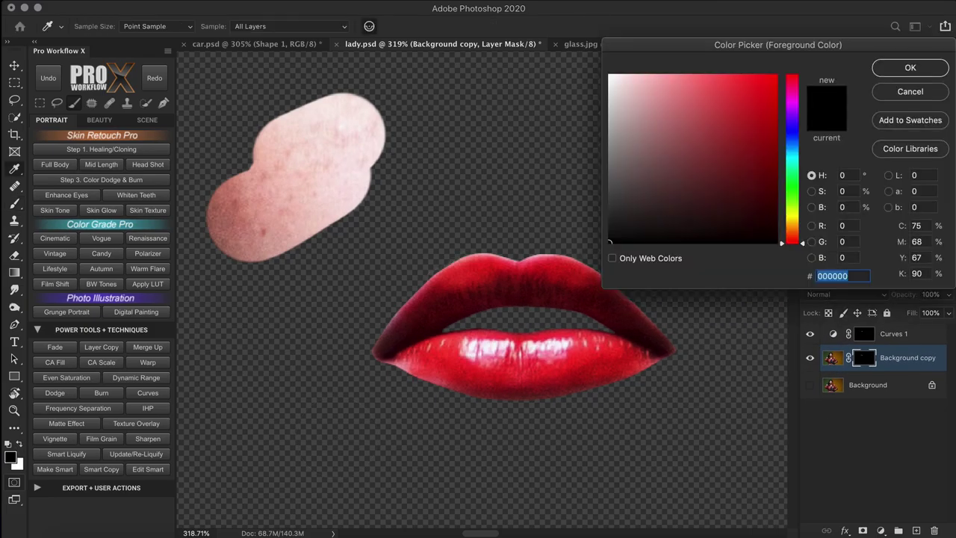
type("ffffff")
left_click(900, 69)
mouse_move(568, 149)
left_mouse_down()
mouse_move(671, 124)
mouse_move(681, 186)
mouse_move(688, 182)
left_mouse_up()
key("x")
left_click_drag(575, 124, 676, 121)
mouse_move(691, 157)
left_mouse_down()
mouse_move(619, 191)
mouse_move(687, 210)
left_mouse_up()
key("x")
mouse_move(478, 127)
left_mouse_down()
mouse_move(538, 172)
mouse_move(593, 138)
left_mouse_up()
Step: Delete Background copy's layer mask, undoing a newly added reveal-all mask
left_click_drag(864, 358, 933, 530)
left_click(863, 530)
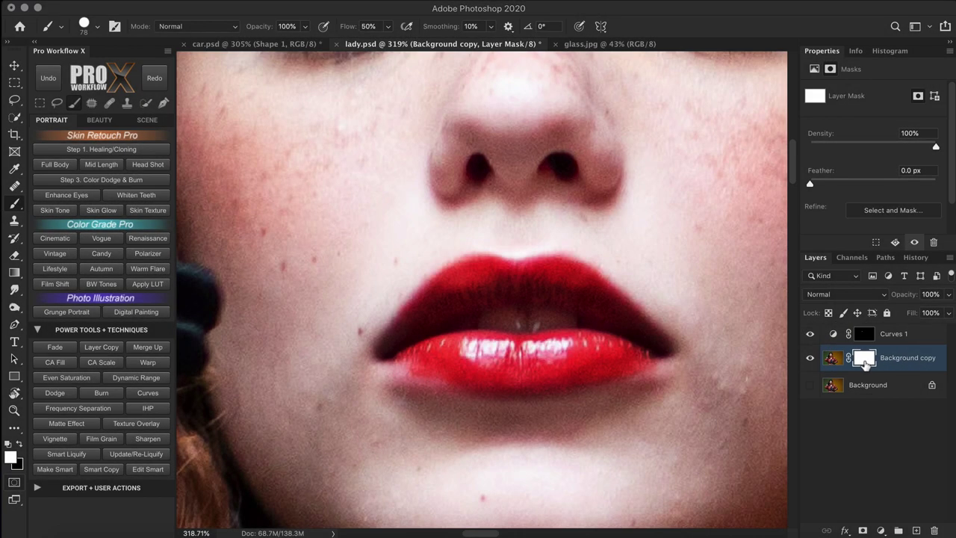
key("ctrl+z")
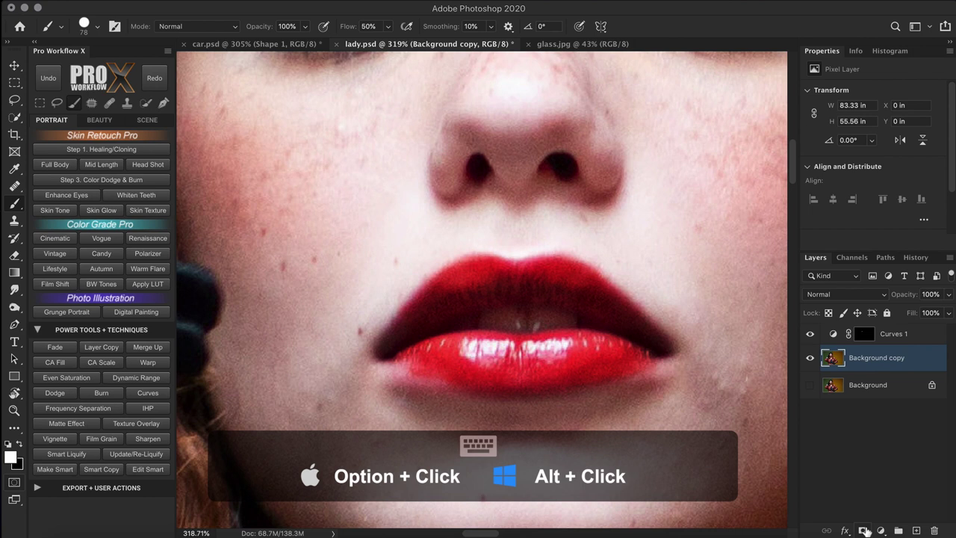
Step: Add a hide-all layer mask to Background copy via Layer > Layer Mask > Hide All
left_click(864, 530, "alt")
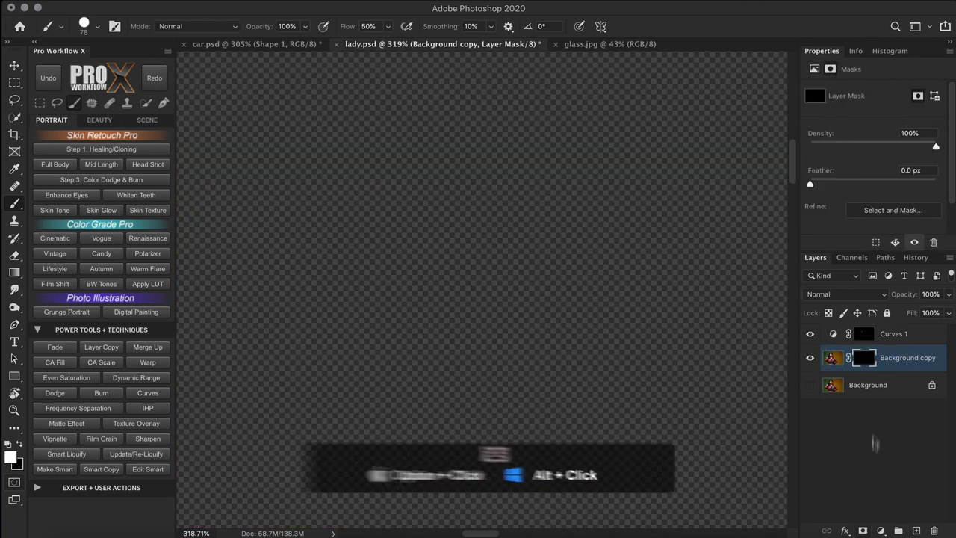
key("super+z")
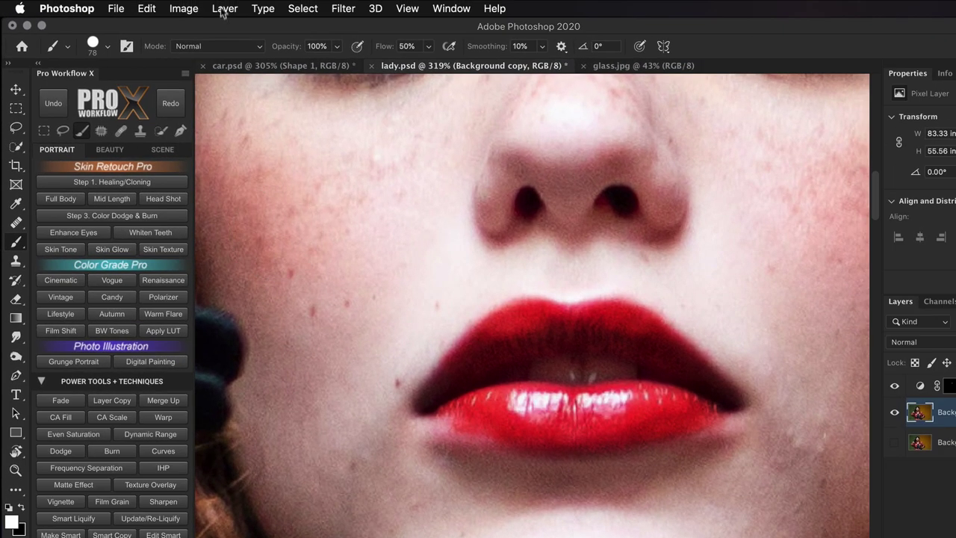
left_click(224, 8)
mouse_move(308, 242)
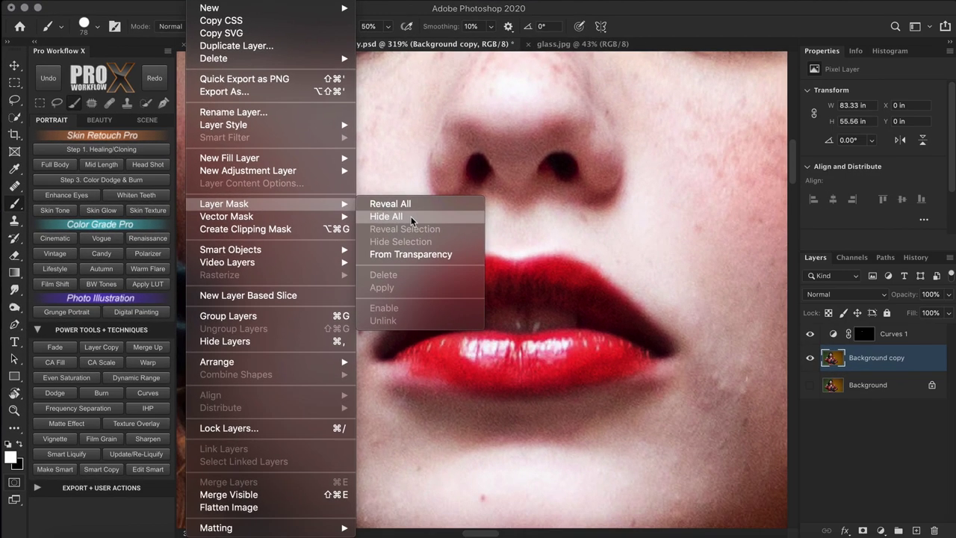
left_click(453, 256)
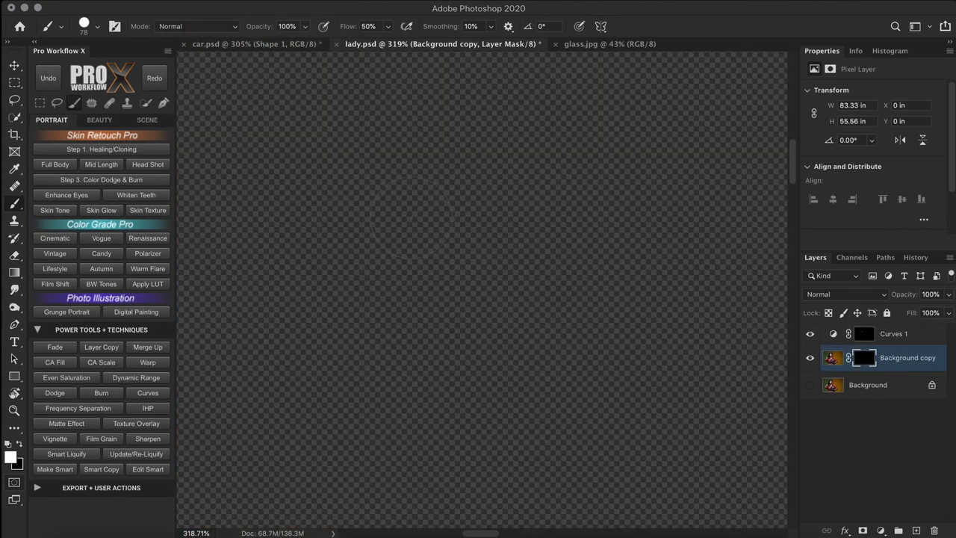
Step: Paint the lips back in with white, tidy the nose and cheek in black, then view the mask alone
mouse_move(413, 218)
left_mouse_down()
mouse_move(416, 239)
mouse_move(383, 318)
mouse_move(493, 348)
mouse_move(635, 273)
mouse_move(657, 359)
left_mouse_up()
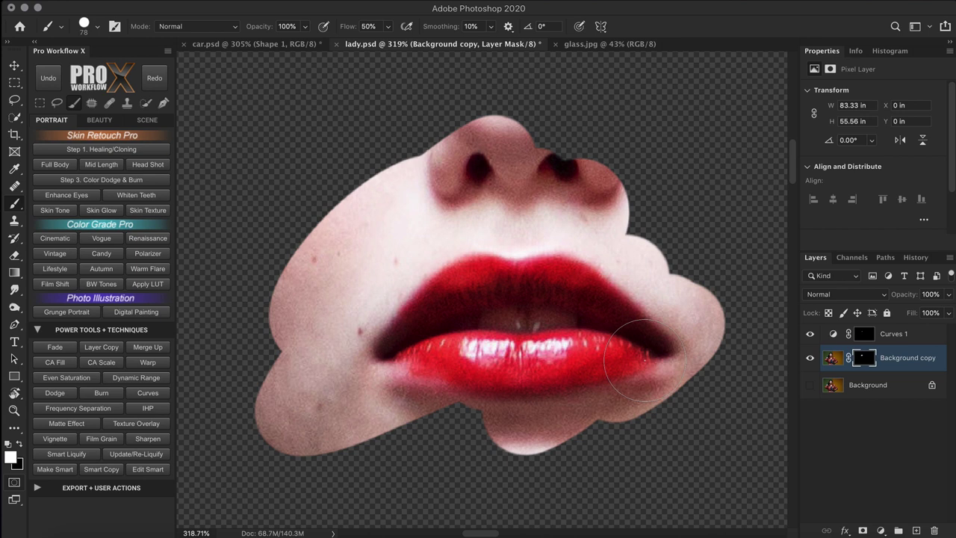
key("x")
mouse_move(419, 176)
left_mouse_down()
mouse_move(395, 187)
mouse_move(609, 205)
mouse_move(373, 187)
mouse_move(299, 313)
left_mouse_up()
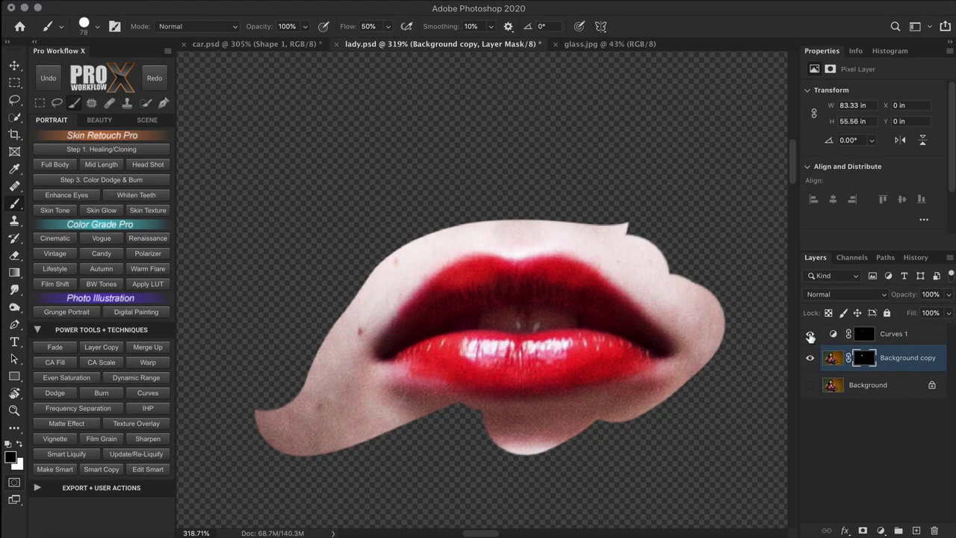
left_click(809, 337)
left_click(809, 337)
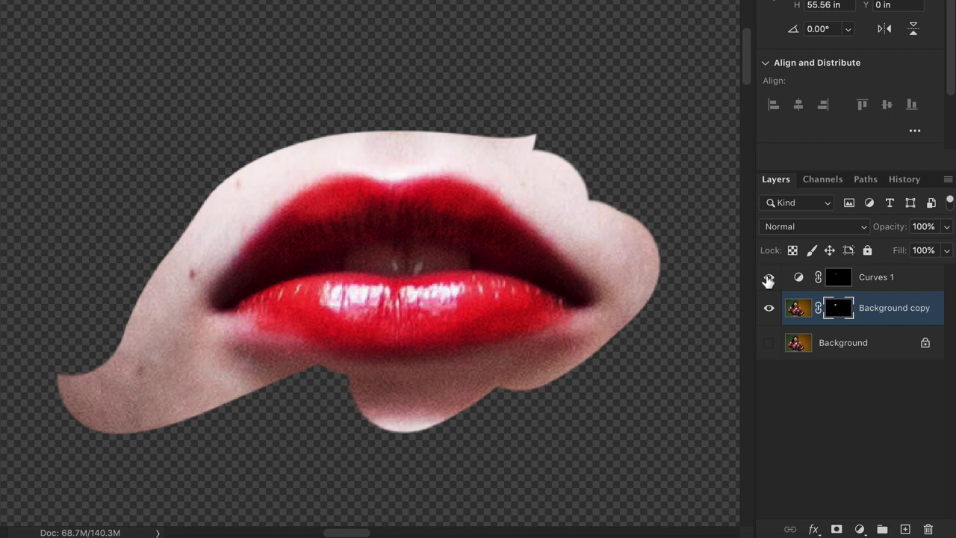
left_click(838, 307, "alt")
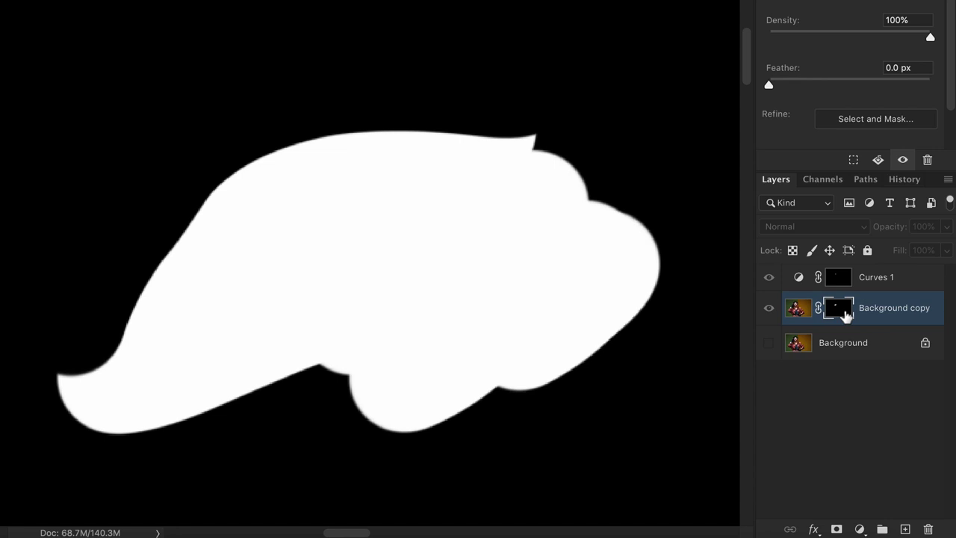
Step: Paint away the lower-left skin lobe under the red mask overlay, then disable the Background copy mask
key("backslash")
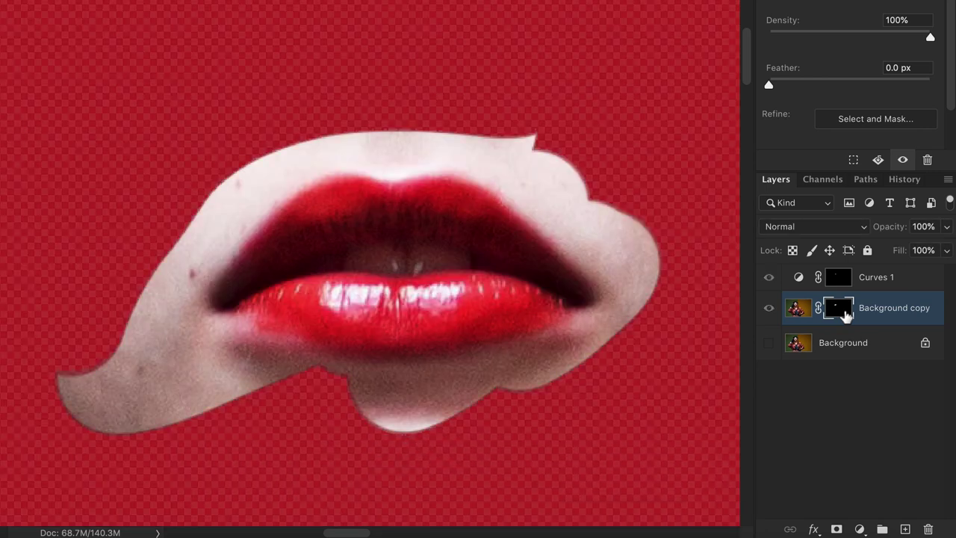
mouse_move(97, 373)
left_mouse_down()
mouse_move(172, 396)
mouse_move(239, 399)
left_mouse_up()
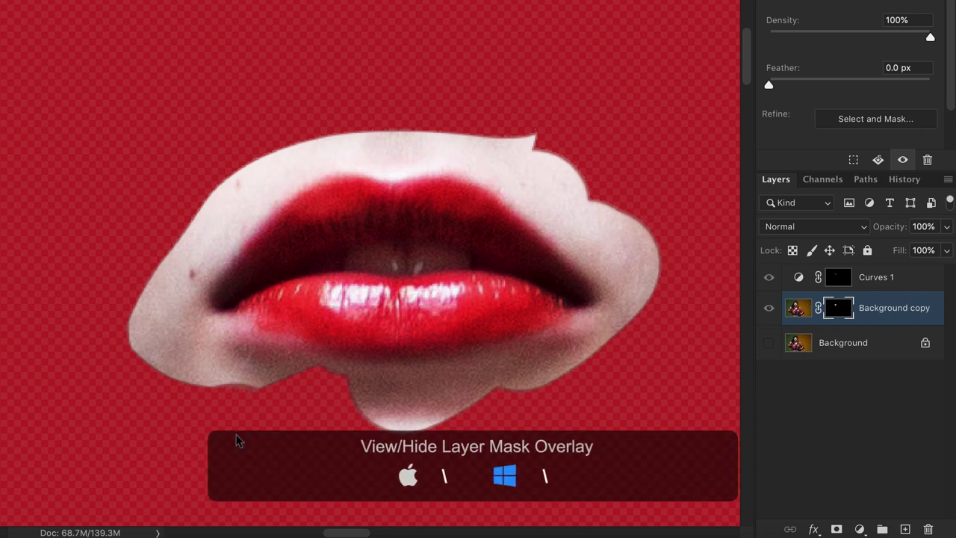
key("backslash")
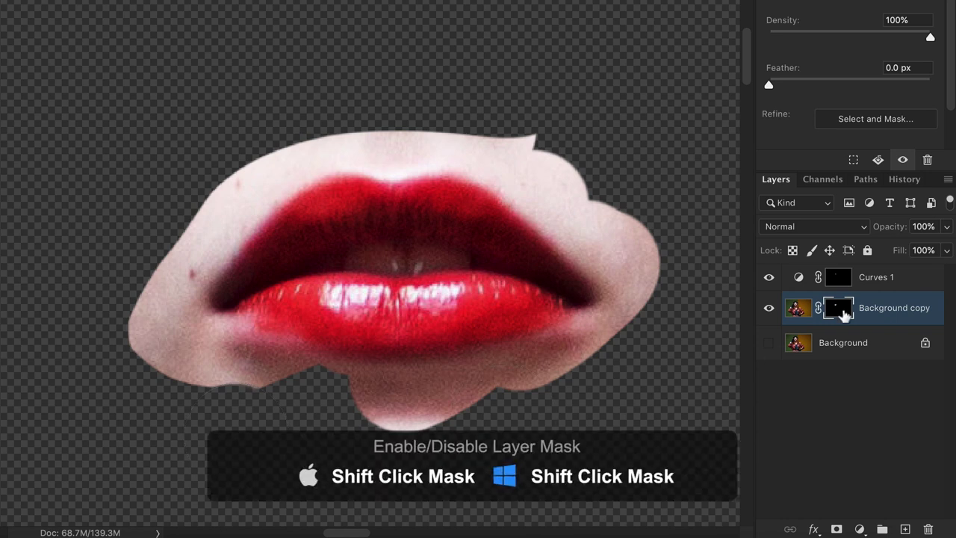
left_click(838, 308, "shift")
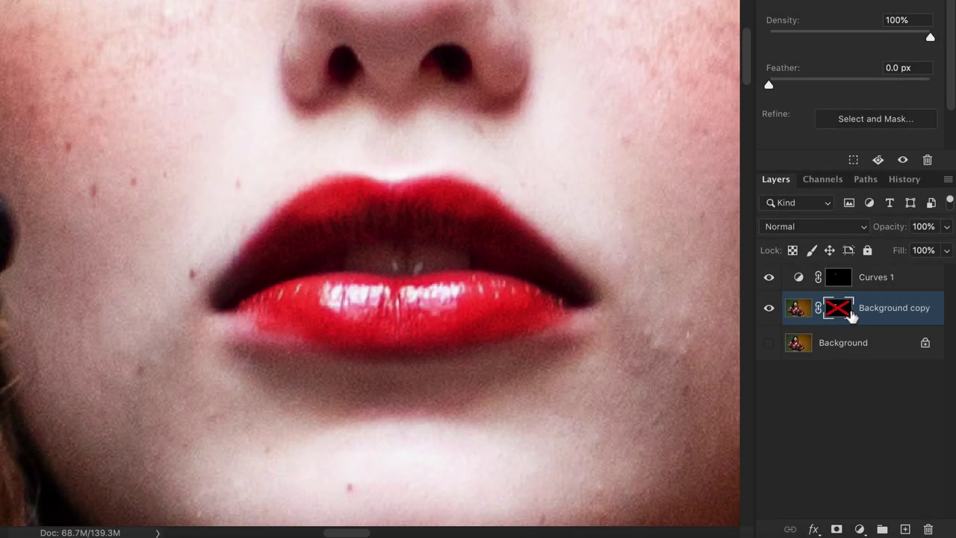
Step: Delete Background copy's layer mask, then try moving the Curves 1 lip mask onto it and undo
right_click(841, 314)
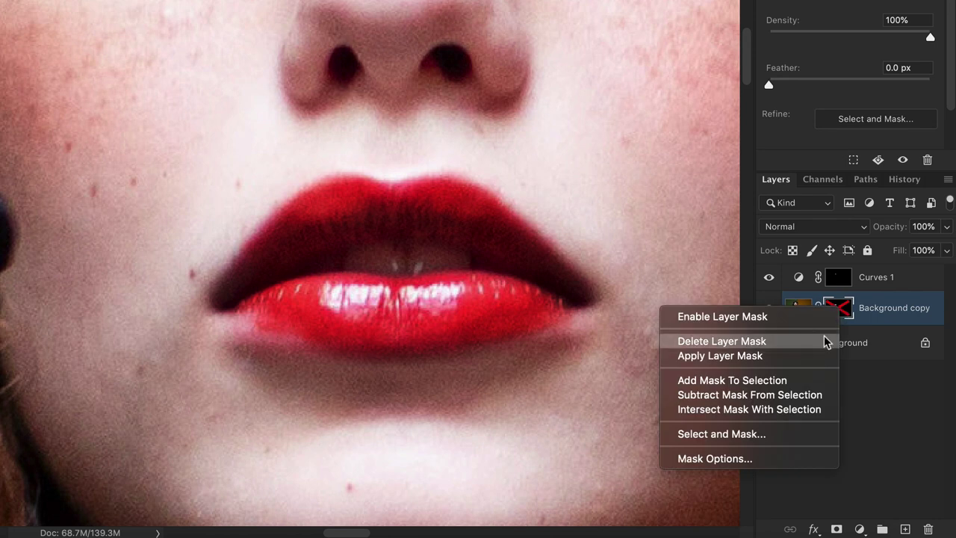
left_click(824, 340)
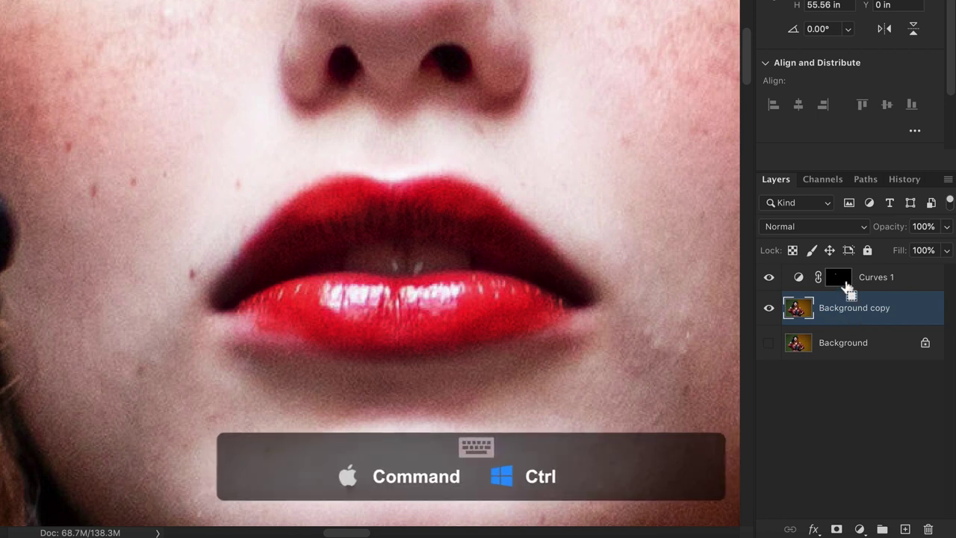
left_click_drag(846, 287, 853, 313)
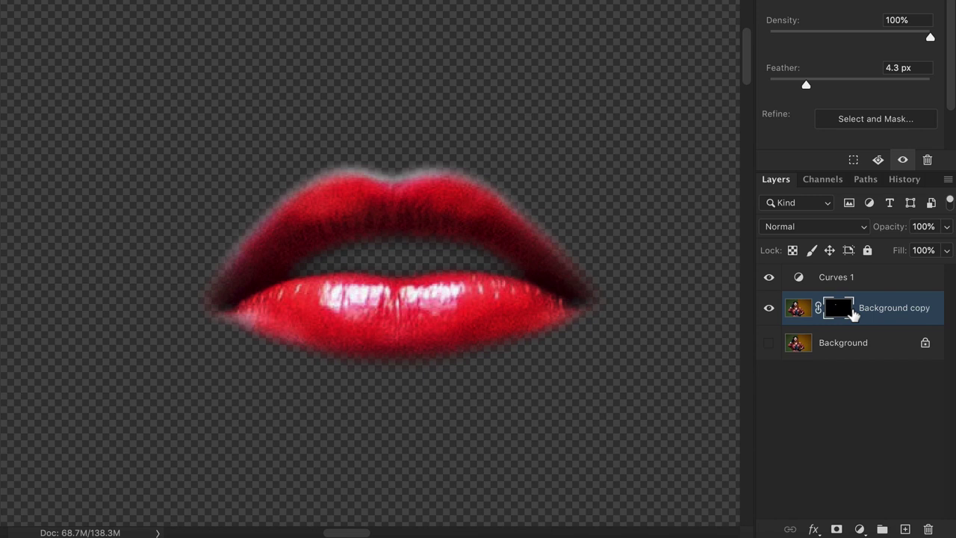
key("ctrl+z")
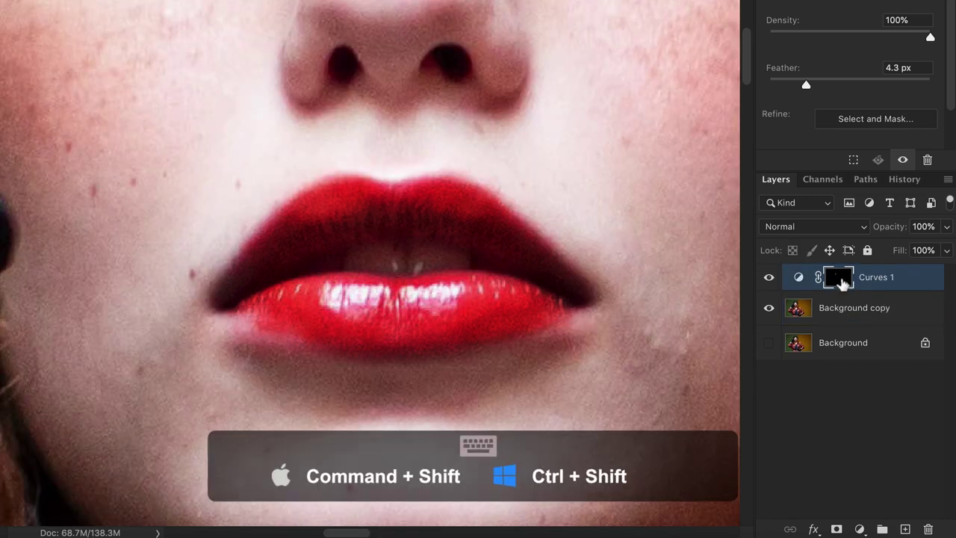
Step: Try moving and copying the Curves 1 lip mask onto Background copy, undoing each attempt
left_click_drag(841, 280, 848, 314)
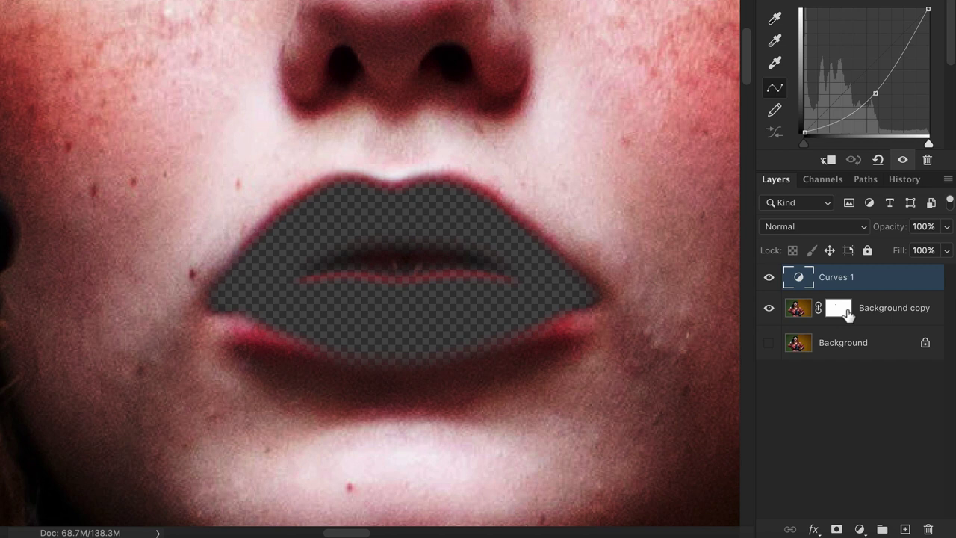
key("ctrl+z")
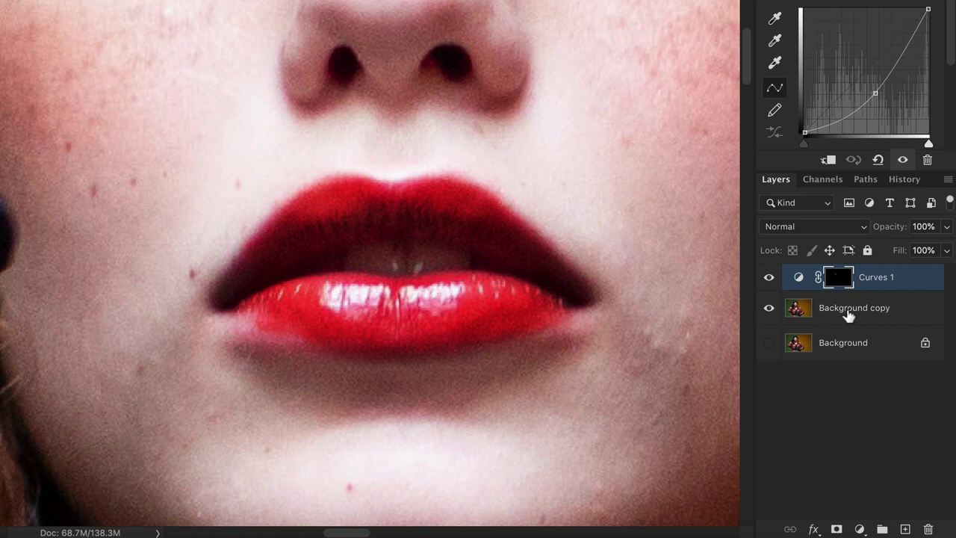
key("alt")
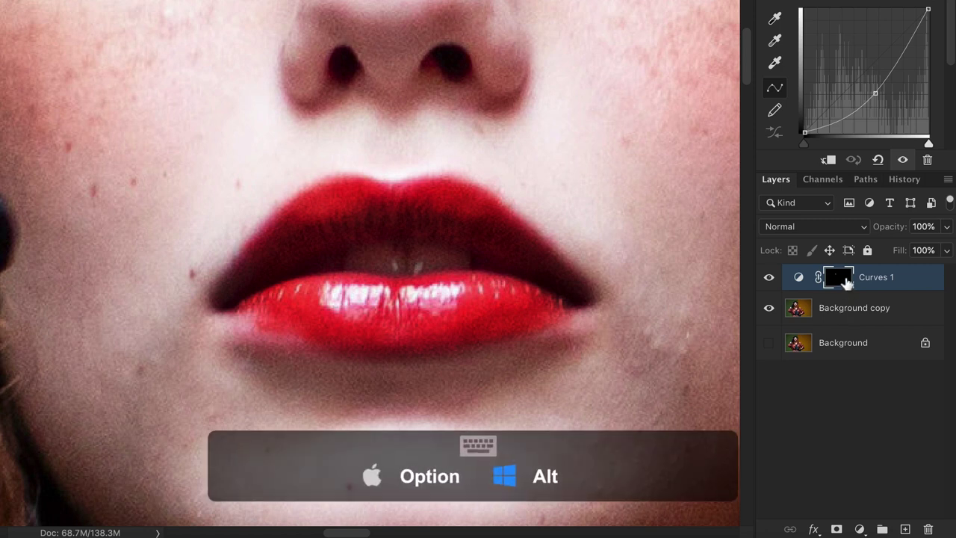
left_click_drag(846, 278, 853, 314)
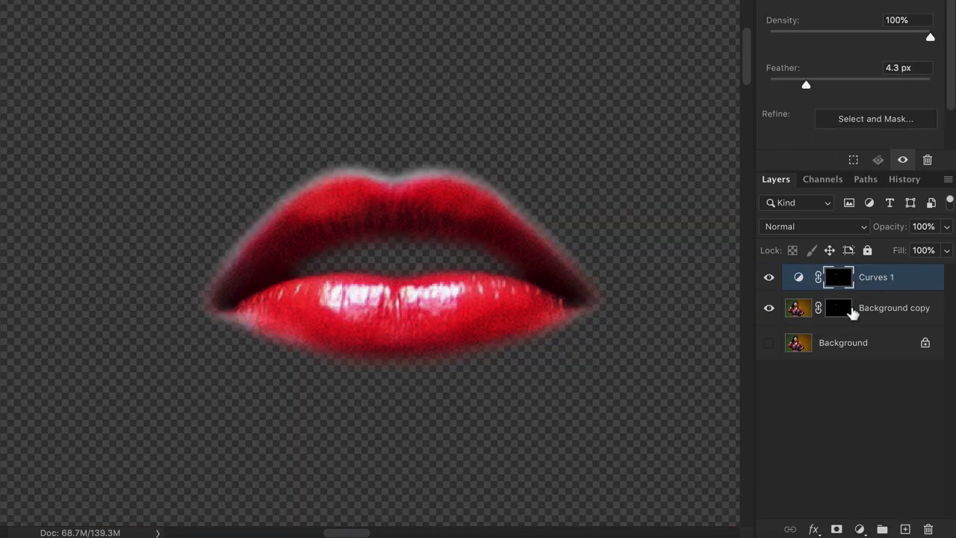
key("ctrl+z")
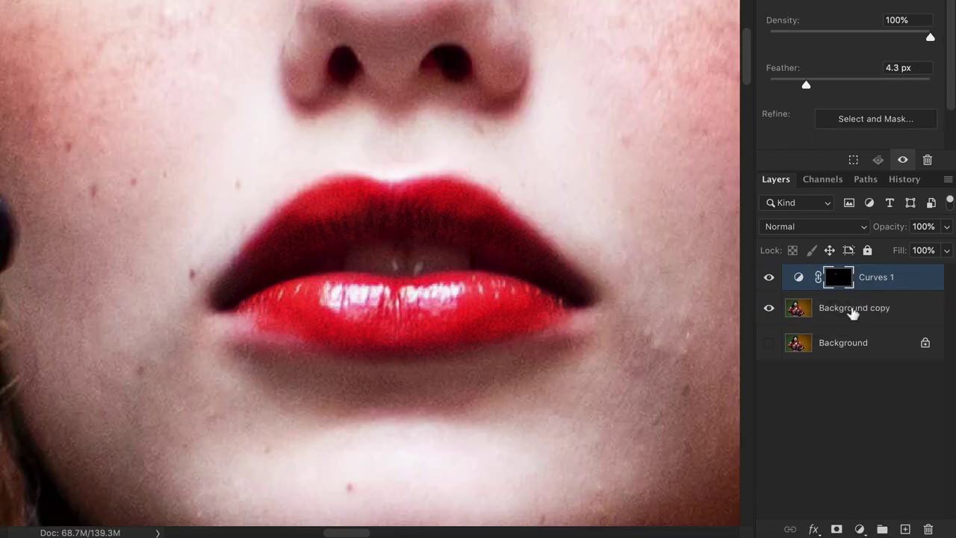
Step: Copy an inverted lip mask onto Background copy and add a blank vector mask to it
key("alt+shift")
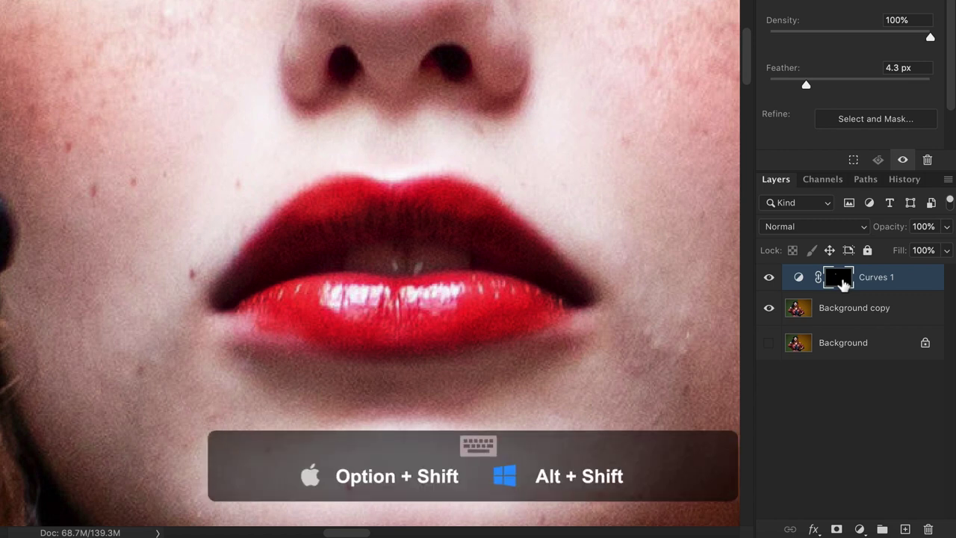
left_click_drag(840, 280, 846, 310)
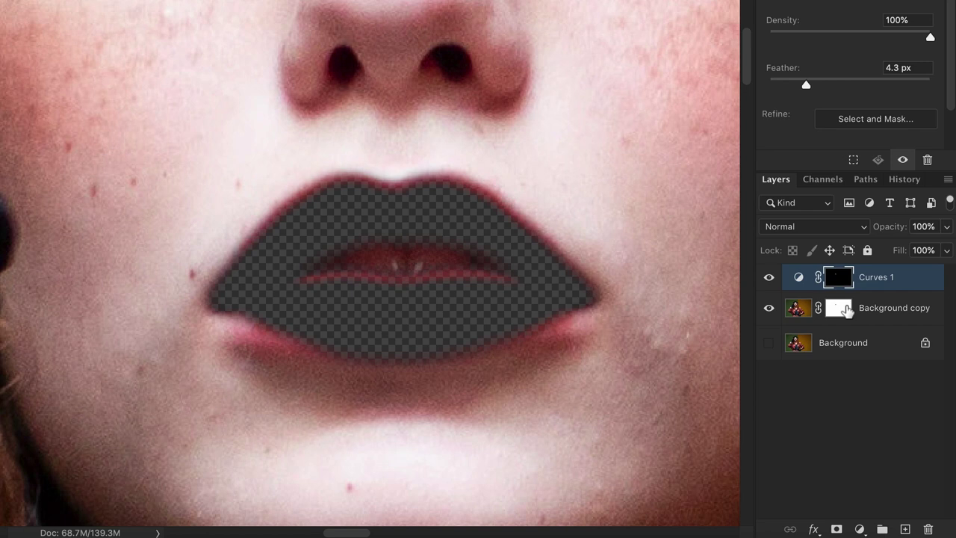
left_click(846, 309)
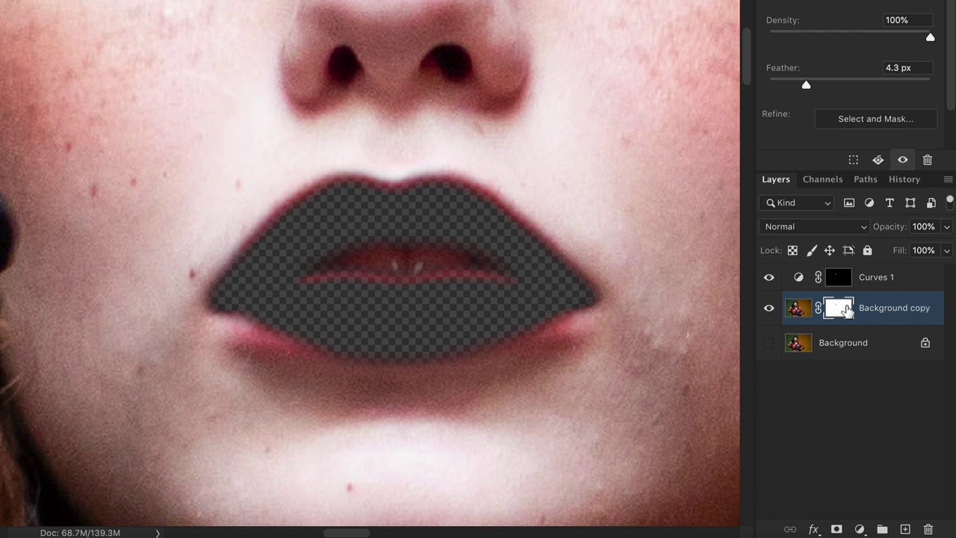
left_click(837, 529)
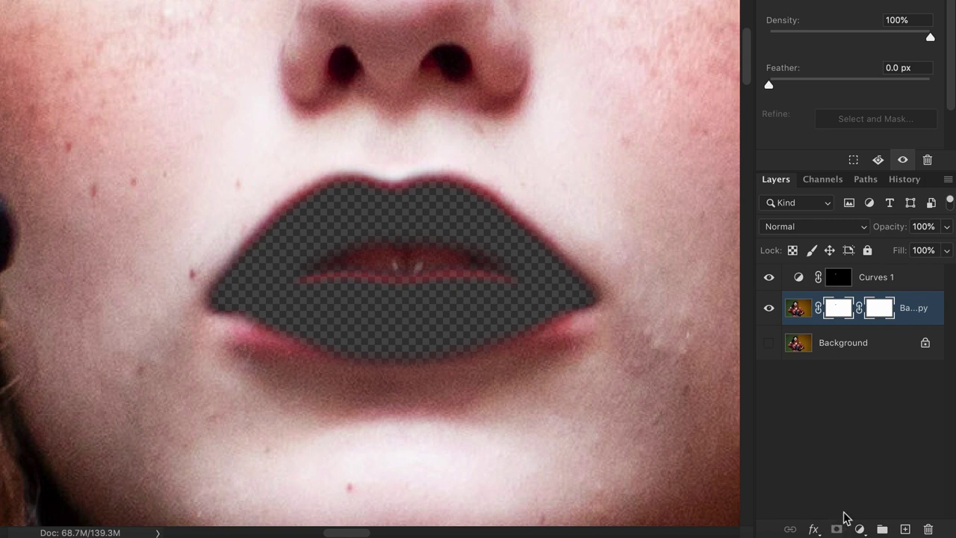
Step: Undo the vector mask, delete the Background copy layer and show the Background layer
key("ctrl+z")
left_click_drag(903, 311, 928, 528)
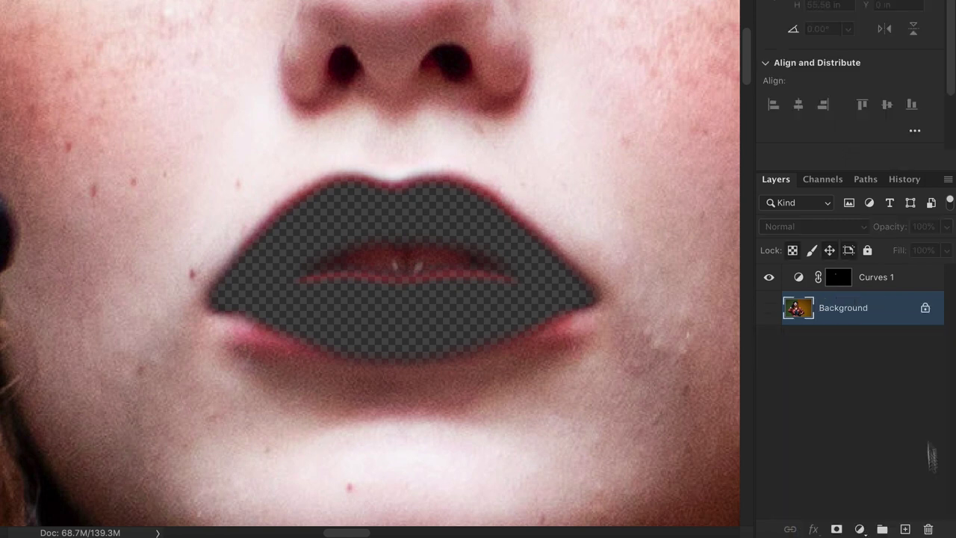
left_click(768, 308)
Step: Load the Curves 1 lip mask as a selection
left_click(863, 280)
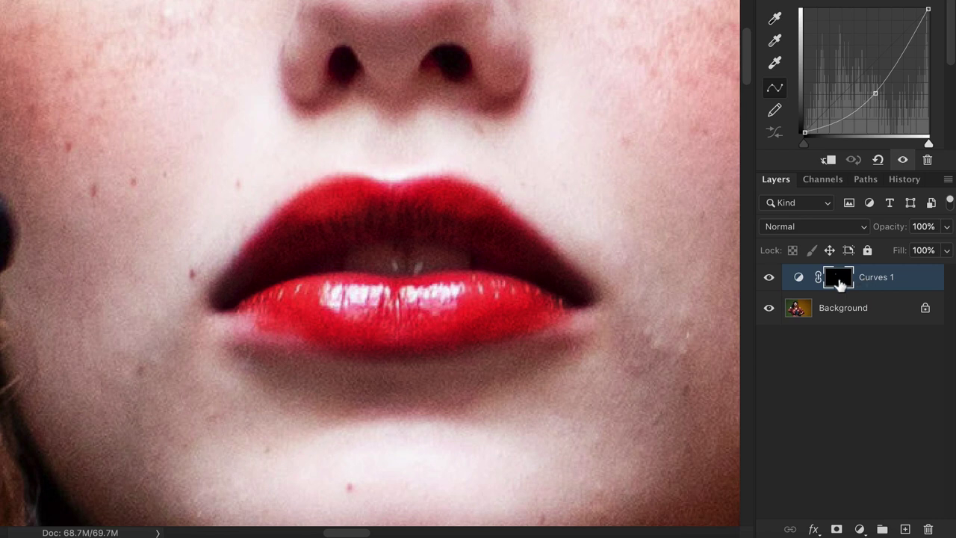
right_click(839, 280)
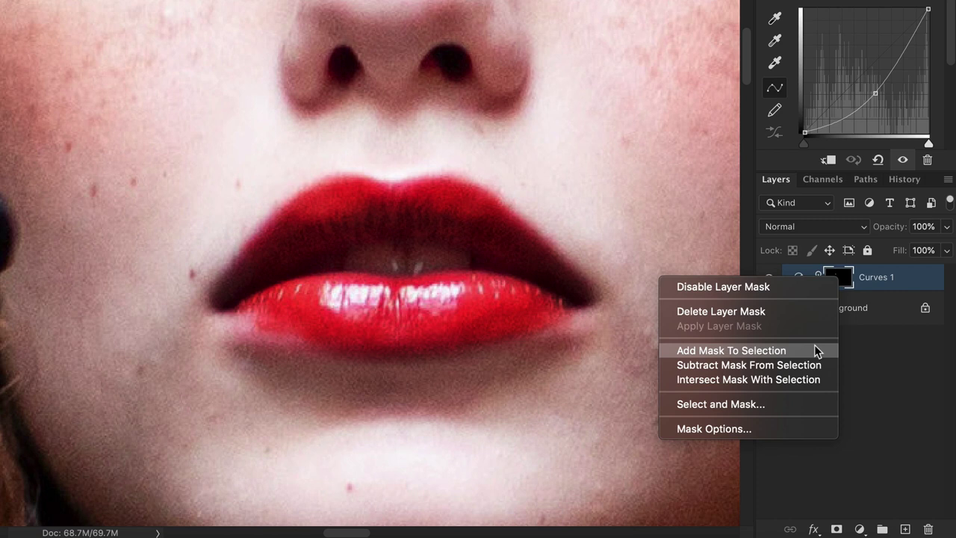
left_click(897, 280)
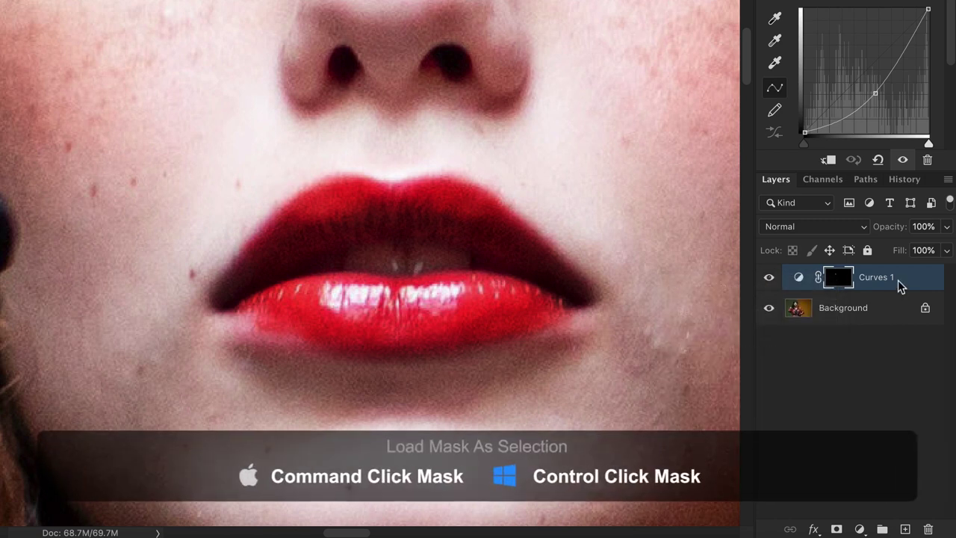
left_click(839, 279, "super")
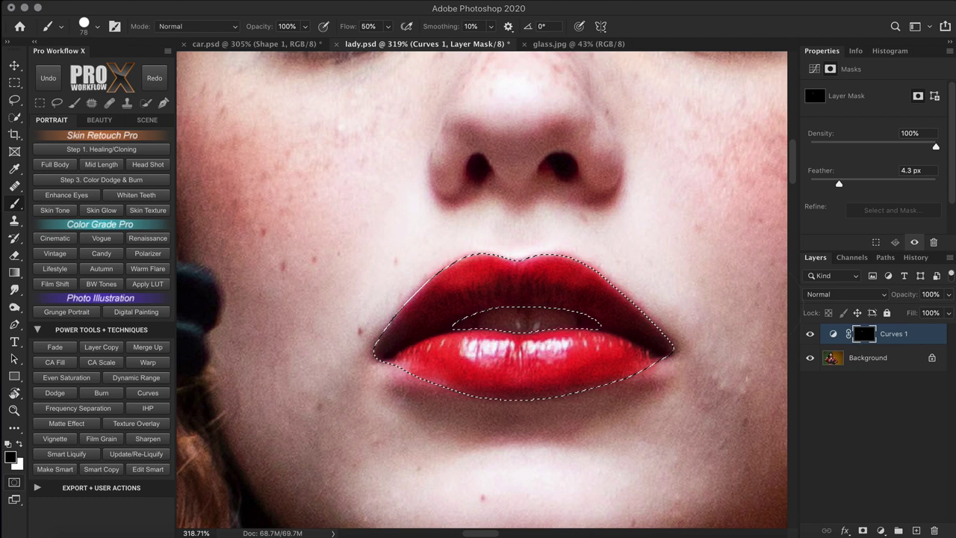
Step: Convert the lip selection into a work path with 1.0 pixel tolerance
left_click(146, 104)
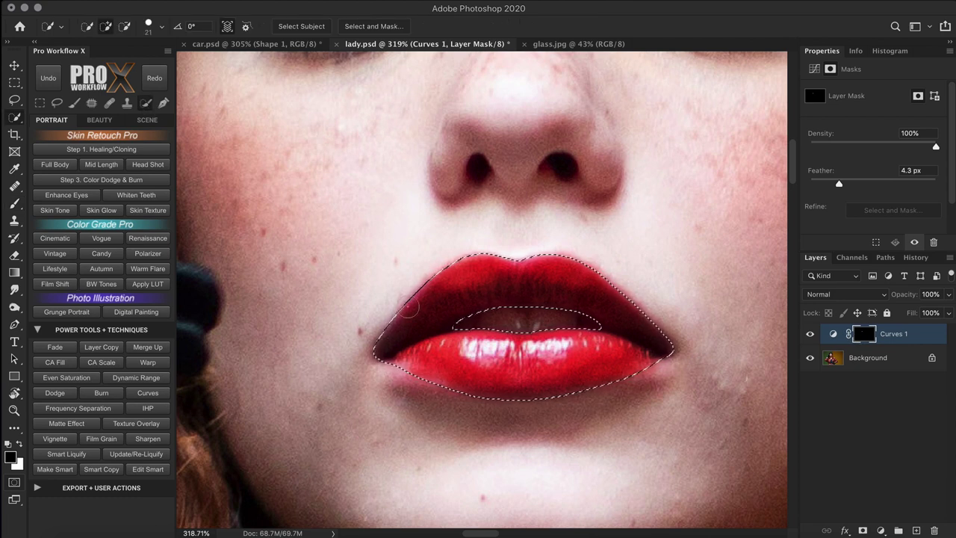
right_click(409, 297)
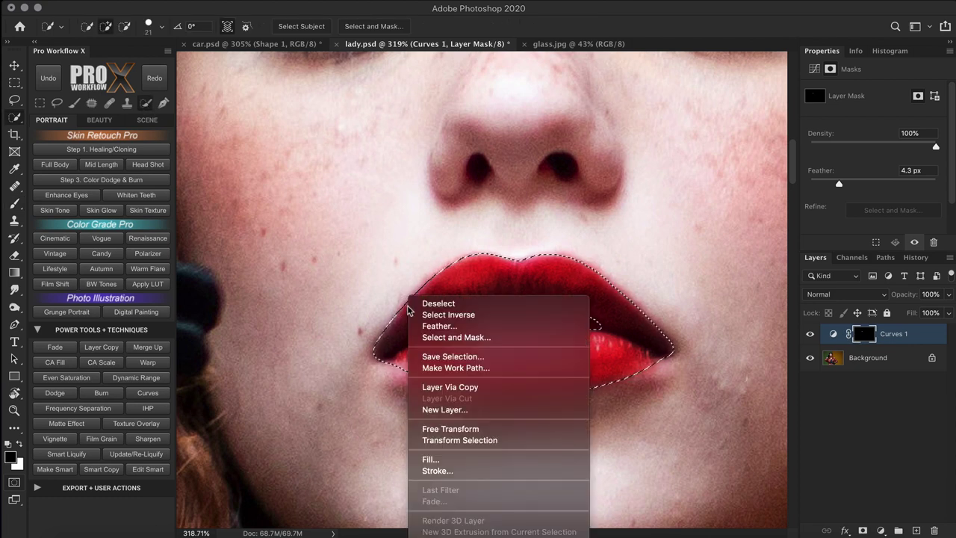
left_click(498, 369)
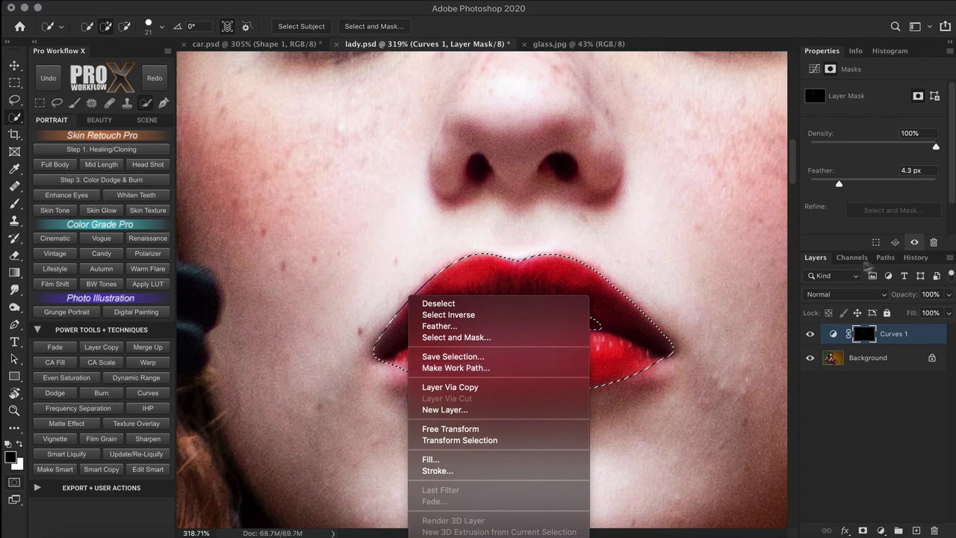
left_click(949, 258)
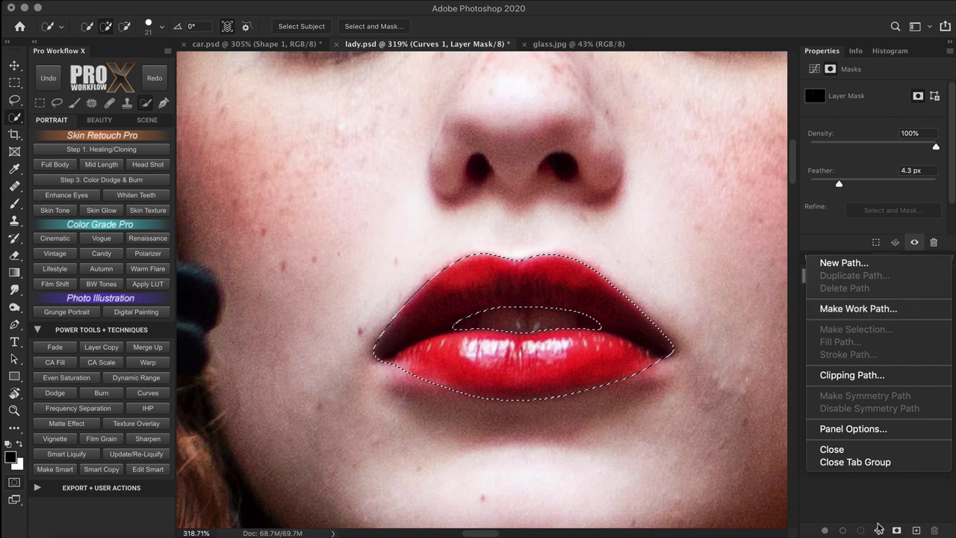
left_click(879, 530)
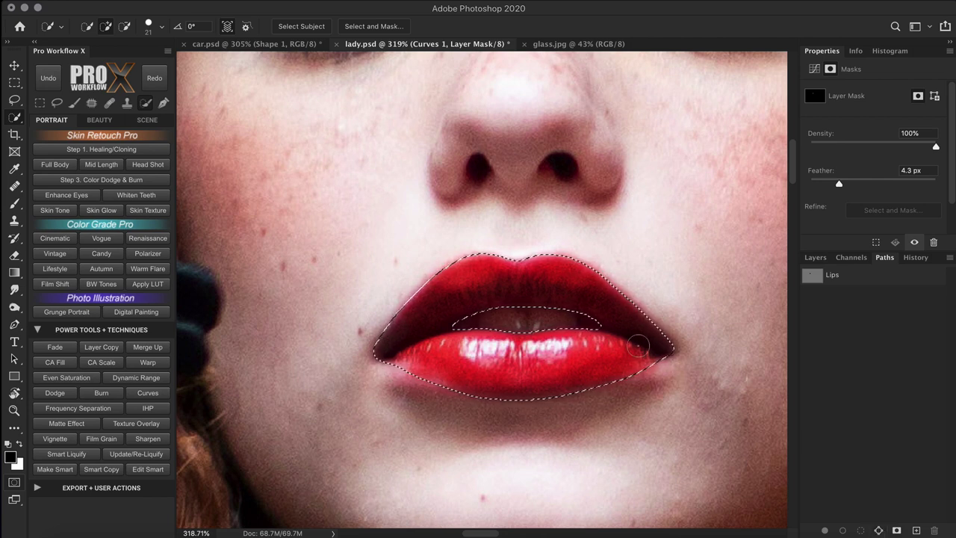
right_click(639, 346)
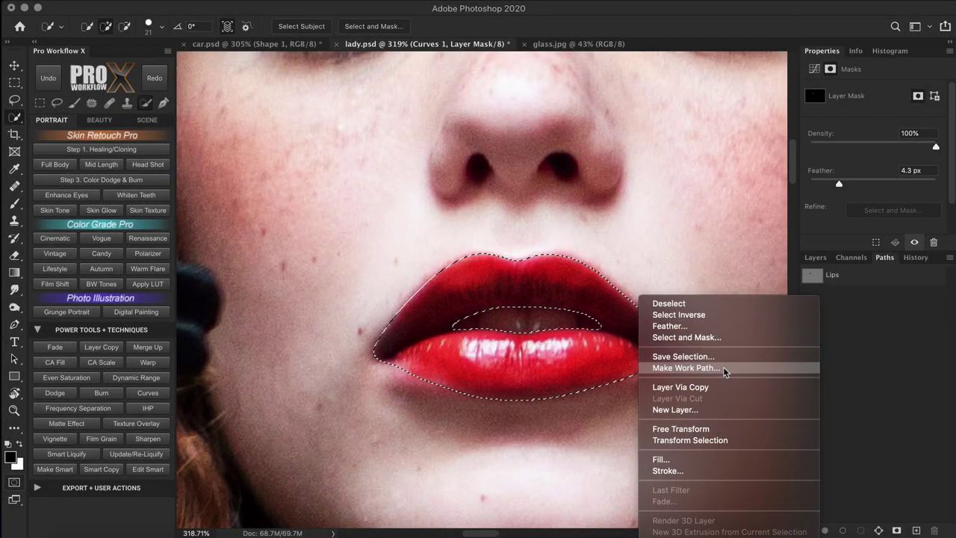
left_click(723, 369)
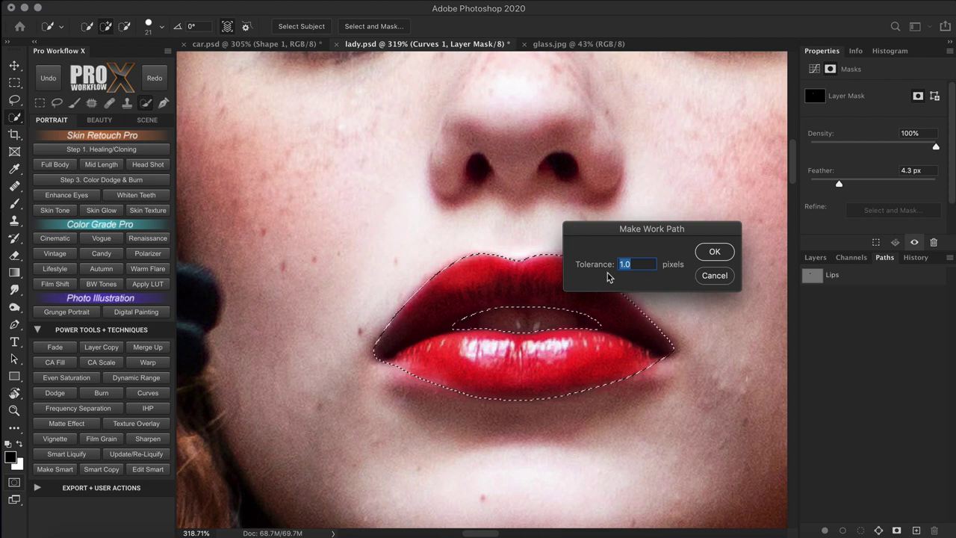
left_click(714, 253)
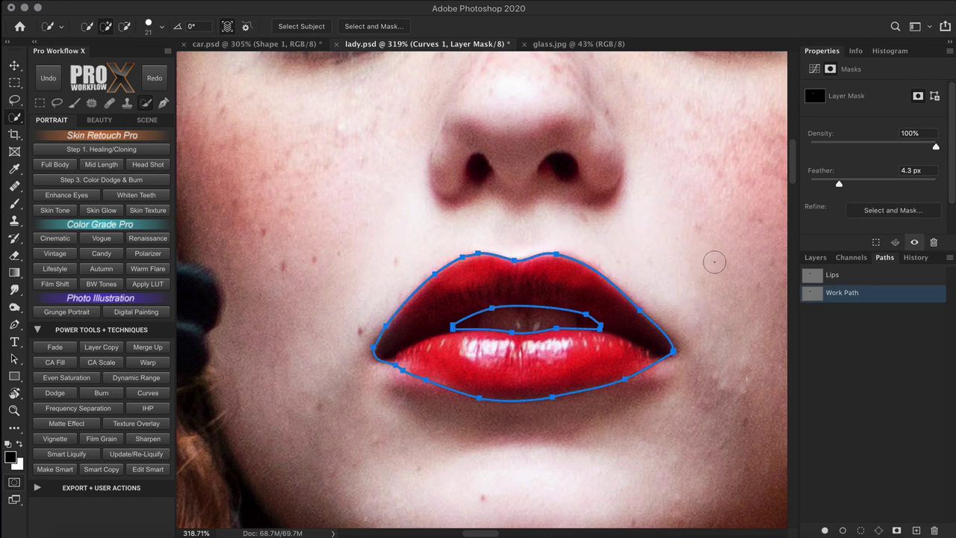
Step: Undo and remake the lip work path with a tolerance of 1
key("super+z")
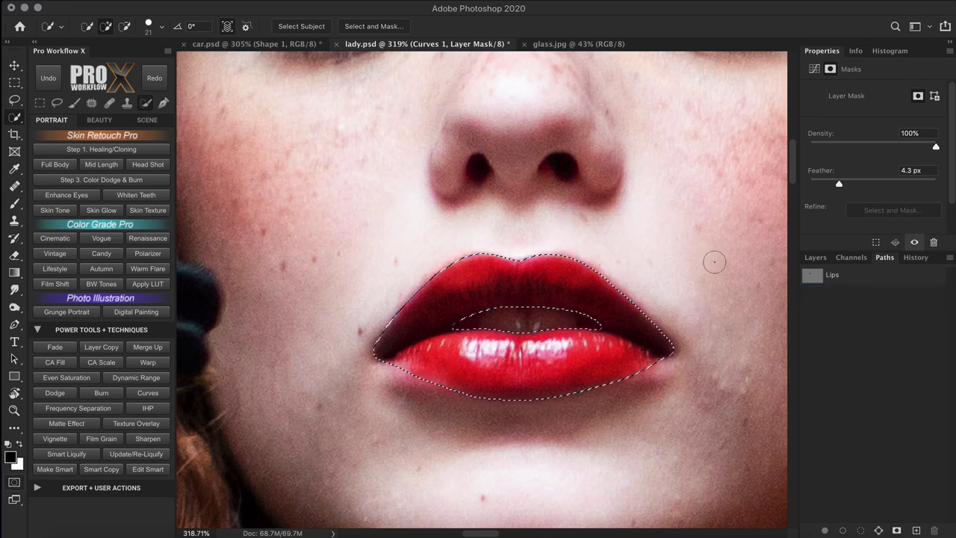
right_click(607, 295)
left_click(656, 366)
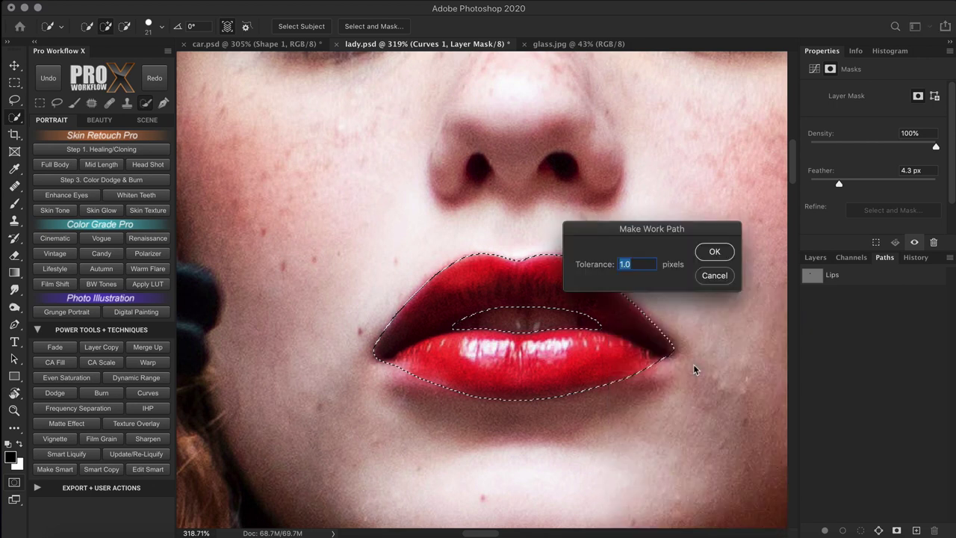
key("Return")
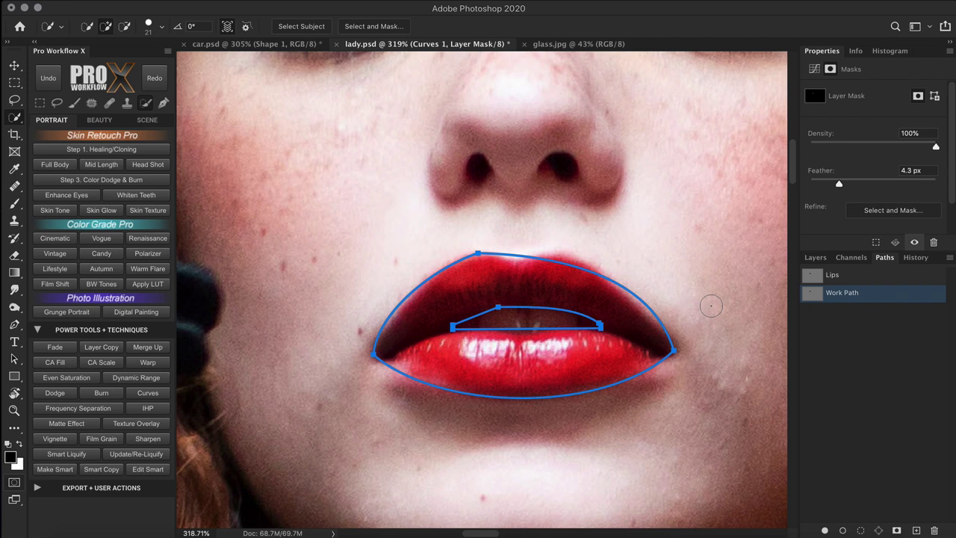
key("super+z")
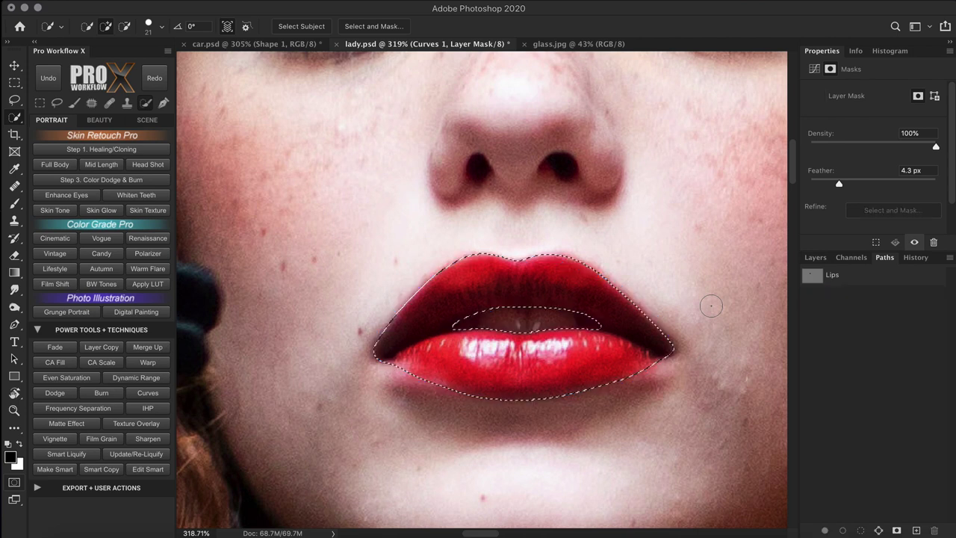
right_click(659, 292)
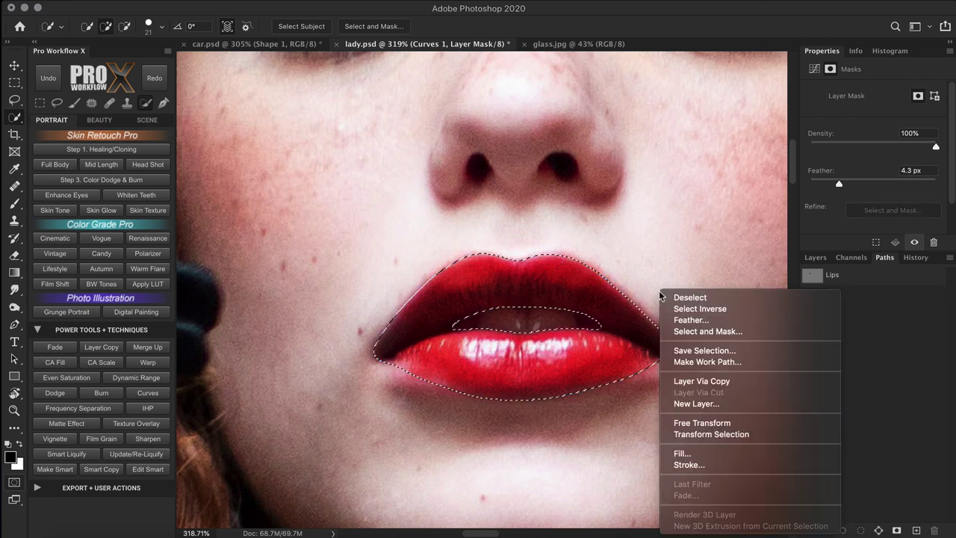
left_click(741, 362)
type("1")
left_click(714, 251)
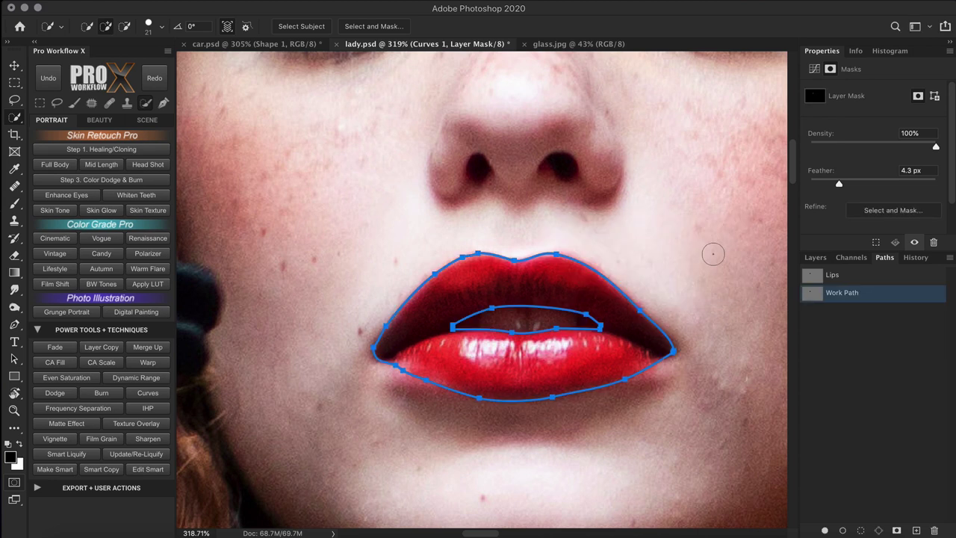
left_click(14, 324)
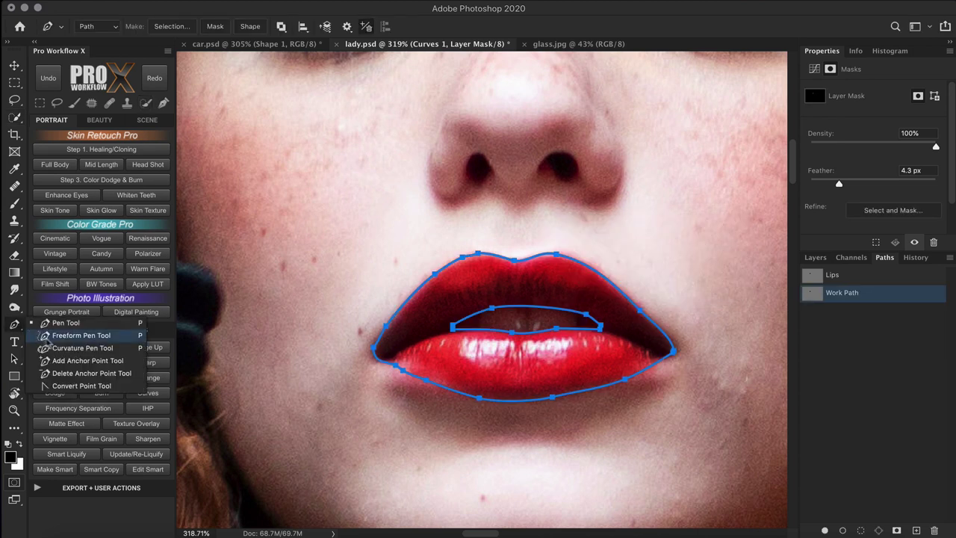
Step: Nudge a lower-lip anchor with the Curvature Pen, delete the Work Path, and fit to screen
left_click(75, 348)
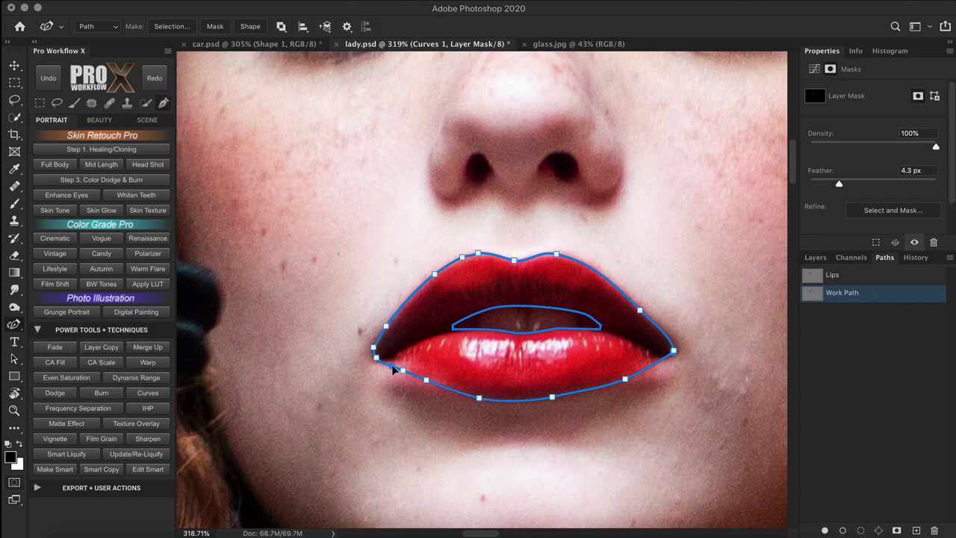
left_click_drag(479, 397, 476, 395)
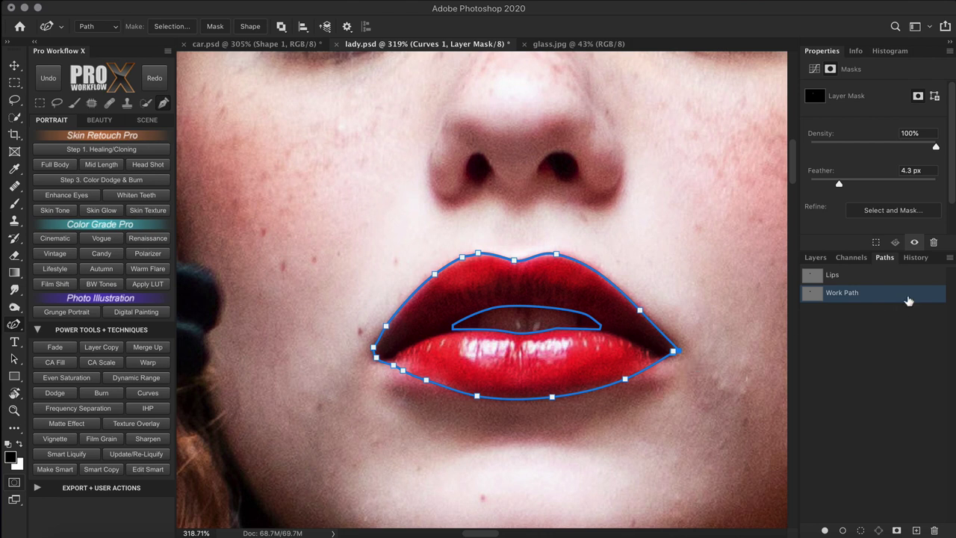
key("BackSpace")
key("super+0")
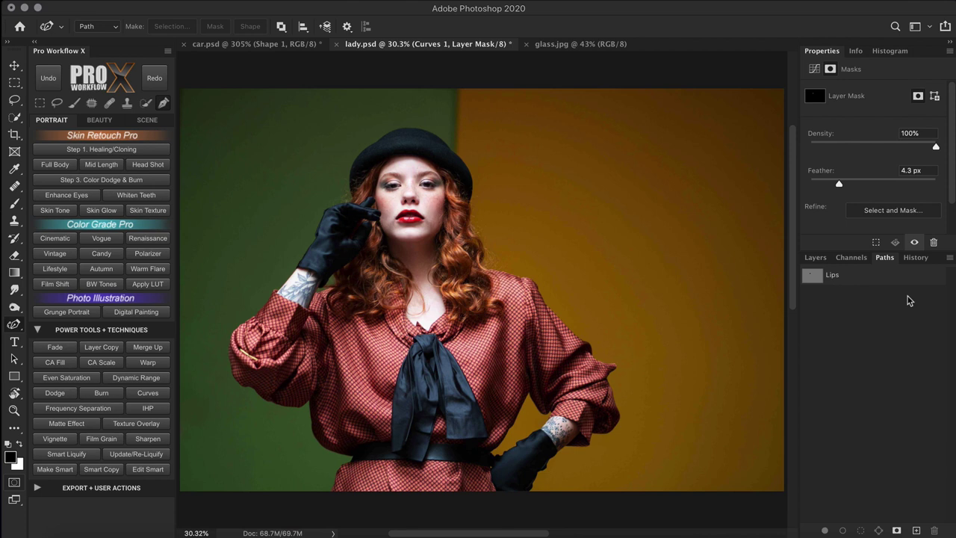
Step: Merge all visible layers into a new Merge Visible layer
left_click(816, 257)
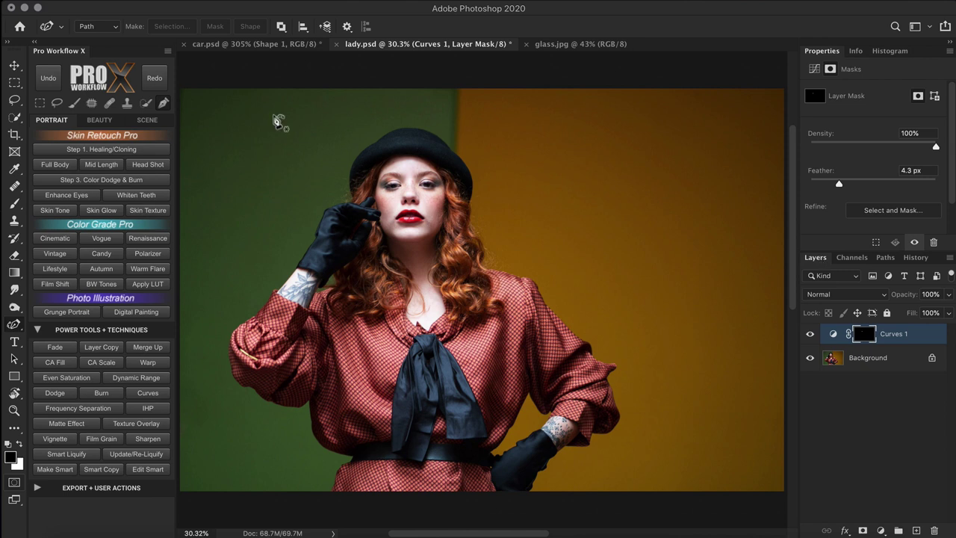
left_click(39, 104)
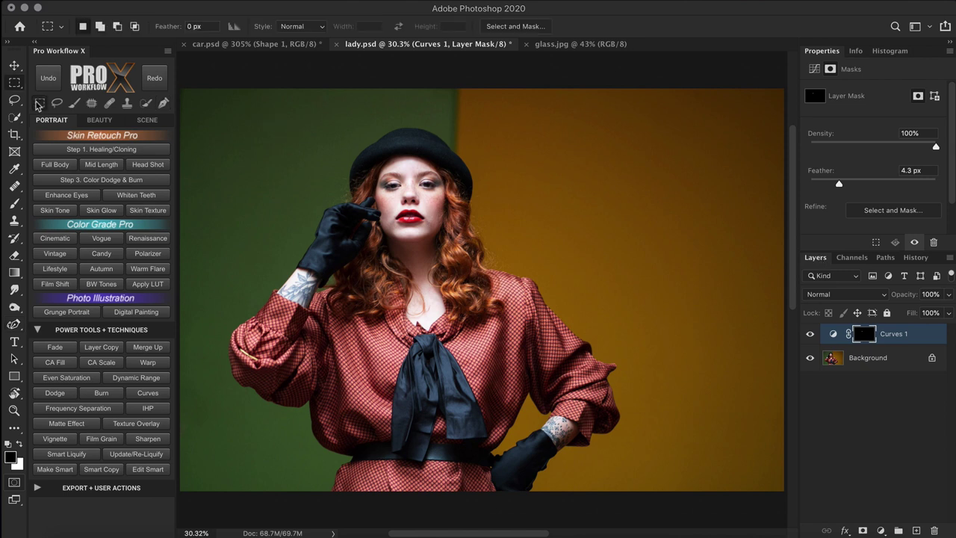
left_click(147, 346)
Step: Content-aware fill a strip along the image's left edge, then deselect
left_click_drag(203, 80, 174, 158)
key("z")
left_click(287, 101)
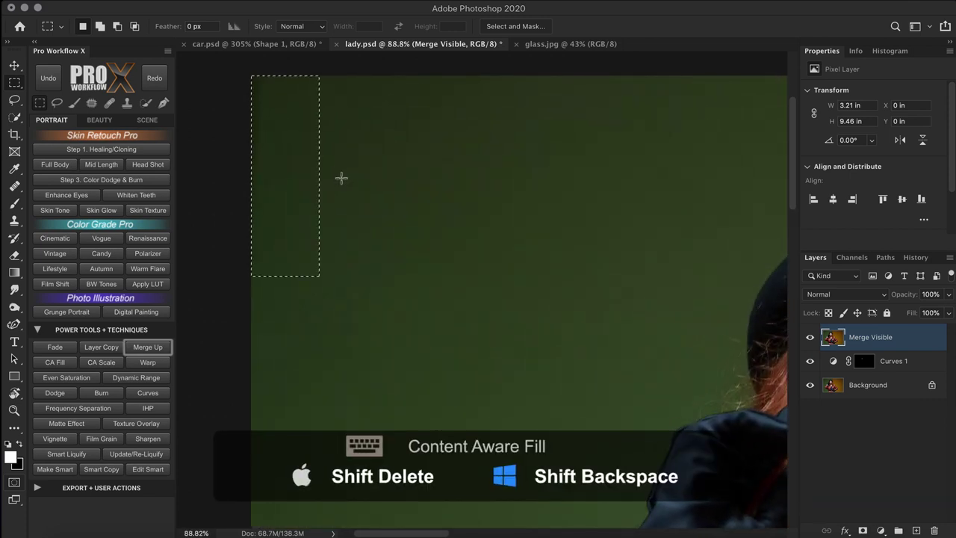
key("shift+BackSpace")
key("Return")
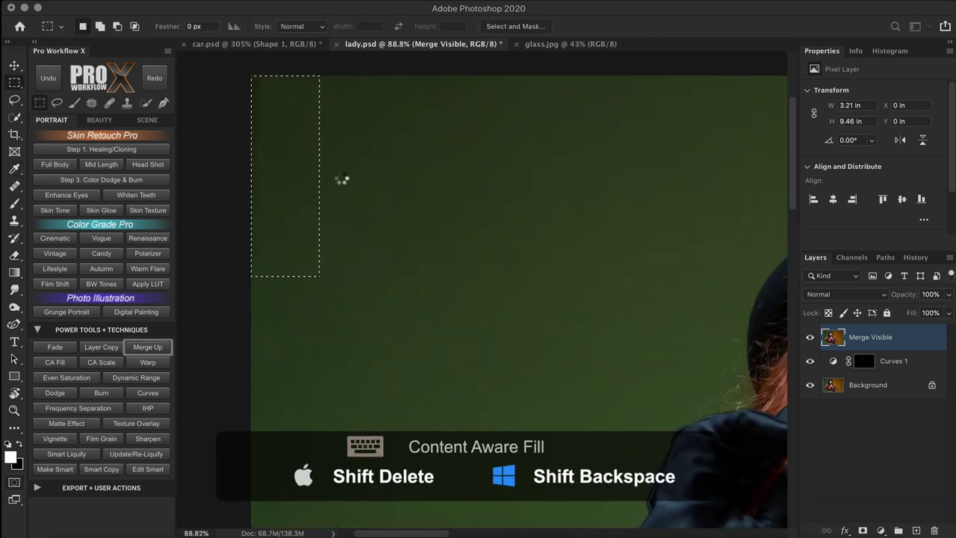
key("m")
key("ctrl+d")
key("ctrl+0")
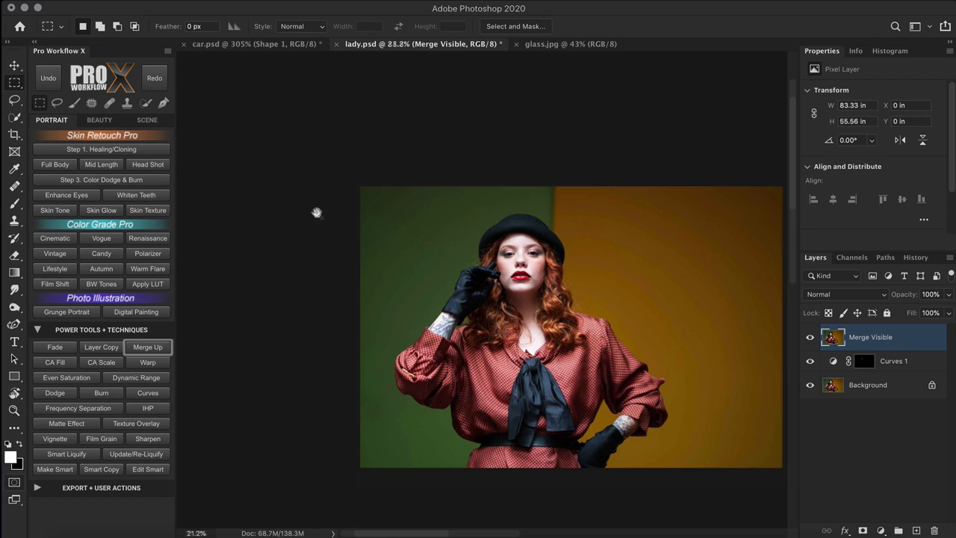
Step: Lasso the lower-left sleeve area and warp a copy of it
left_click(59, 104)
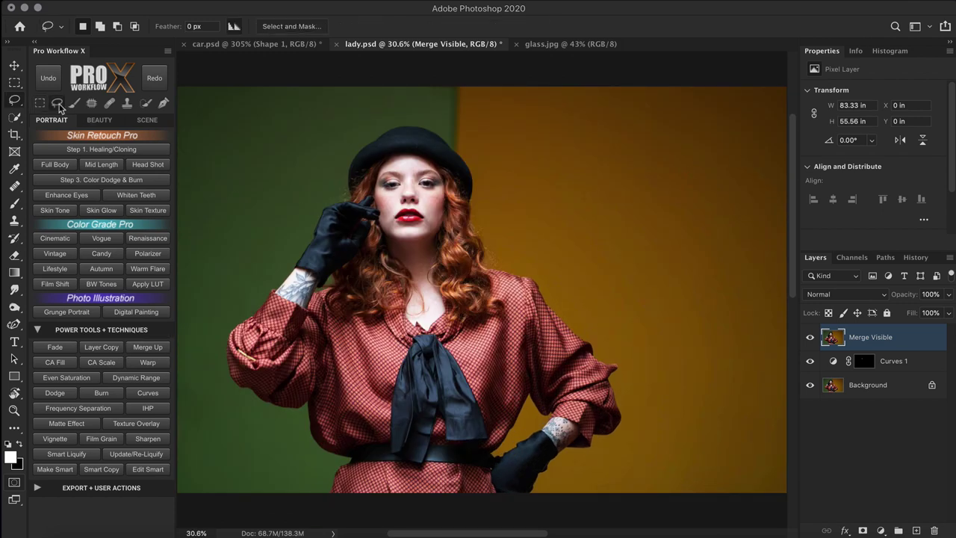
mouse_move(251, 420)
left_mouse_down()
mouse_move(299, 373)
mouse_move(335, 356)
mouse_move(366, 391)
mouse_move(367, 477)
mouse_move(330, 509)
mouse_move(273, 477)
mouse_move(258, 443)
left_mouse_up()
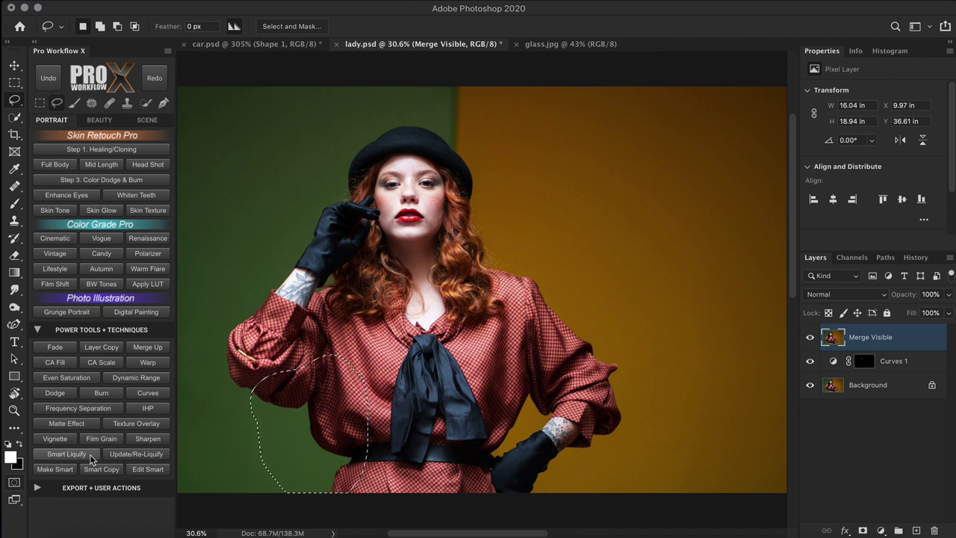
left_click(149, 363)
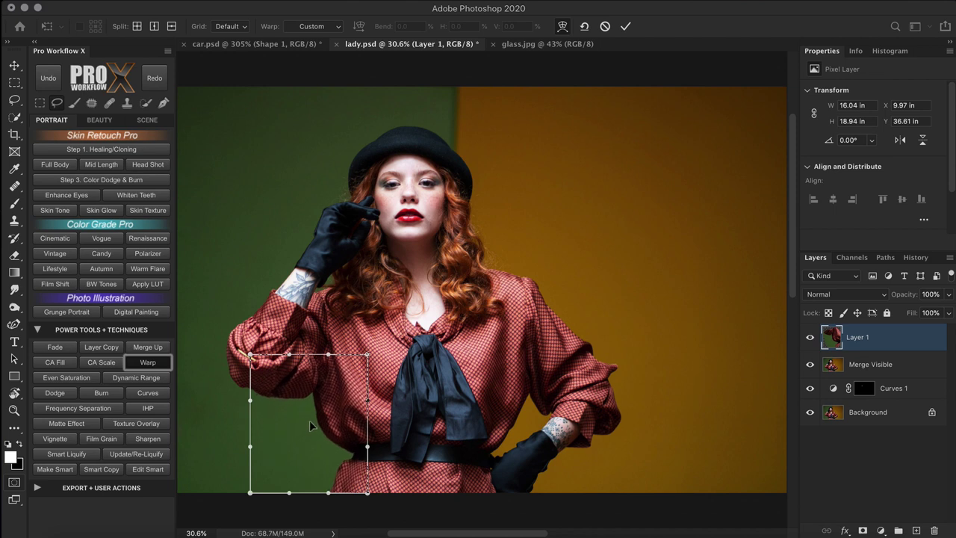
key("Return")
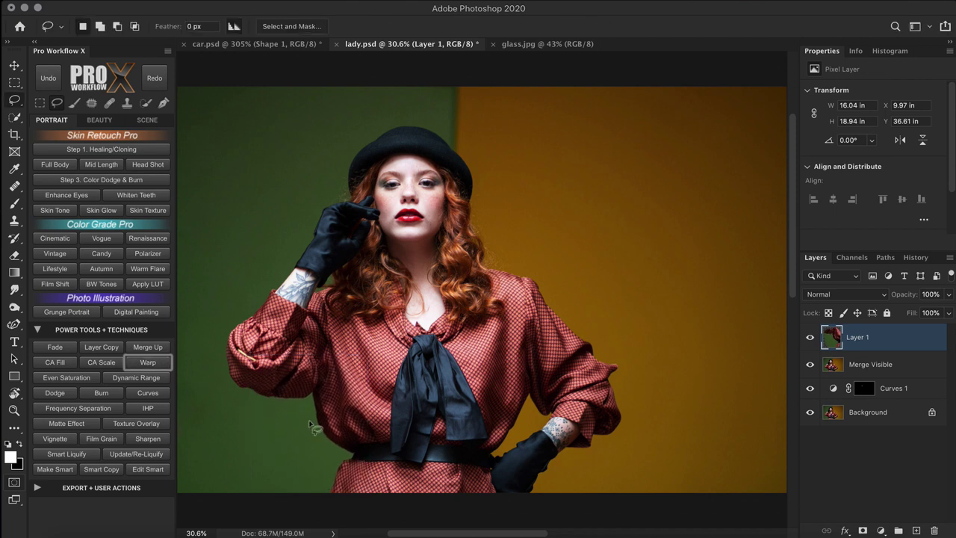
Step: Quick-select both gloves, the one on her hip and the raised one
left_click(145, 104)
left_click_drag(562, 466, 528, 460)
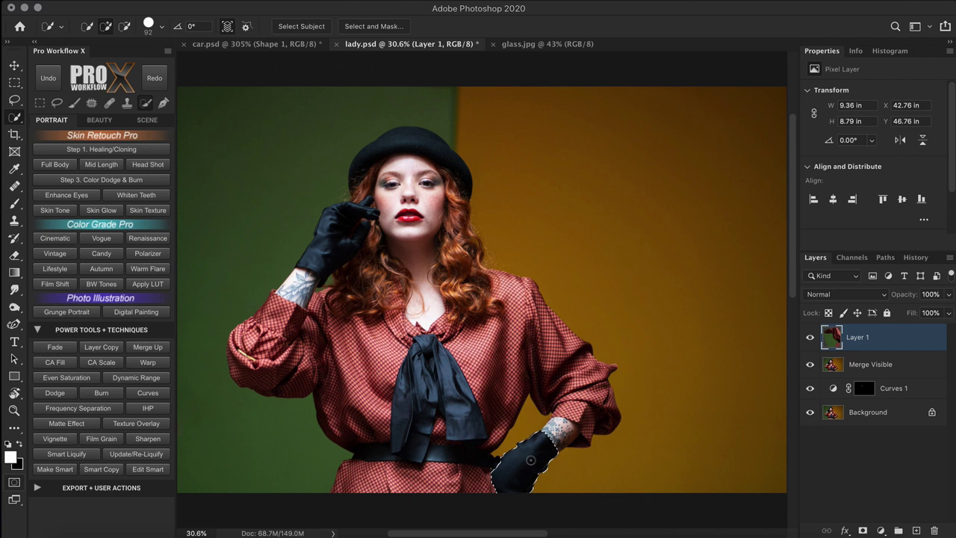
mouse_move(321, 258)
left_mouse_down()
mouse_move(318, 247)
mouse_move(367, 211)
left_mouse_up()
left_click(368, 203)
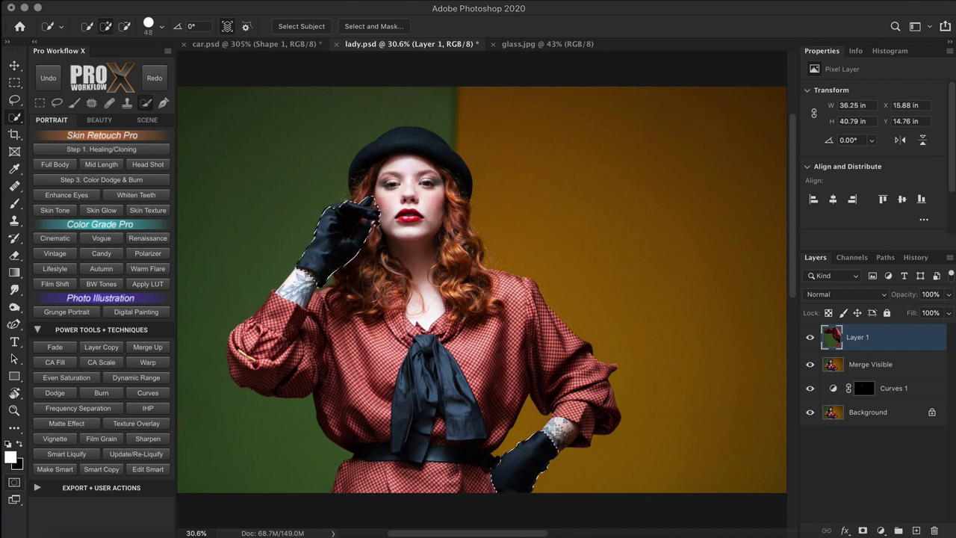
left_click(368, 213, "alt")
key("alt")
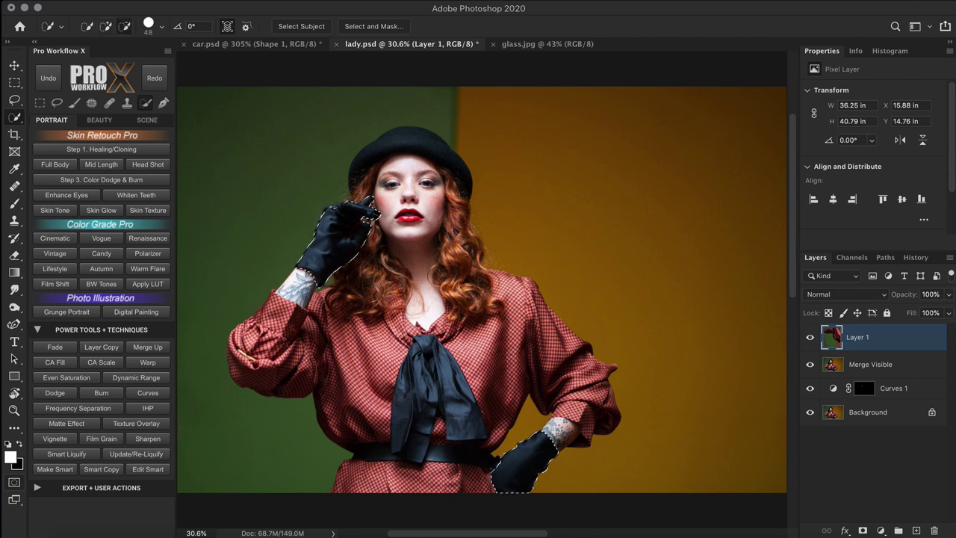
Step: Add the hat and bow using the Object Selection tool in Lasso mode
right_click(14, 117)
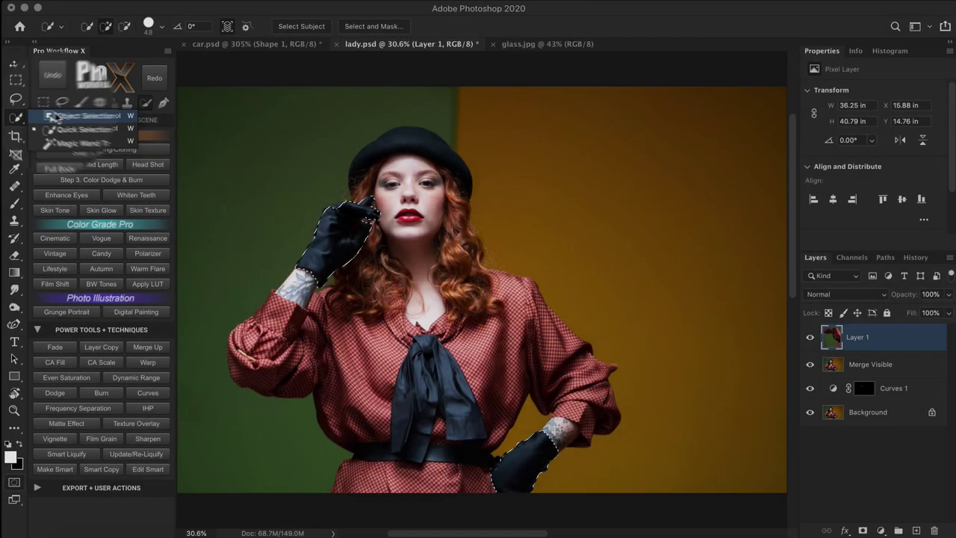
left_click(84, 117)
left_click(293, 27)
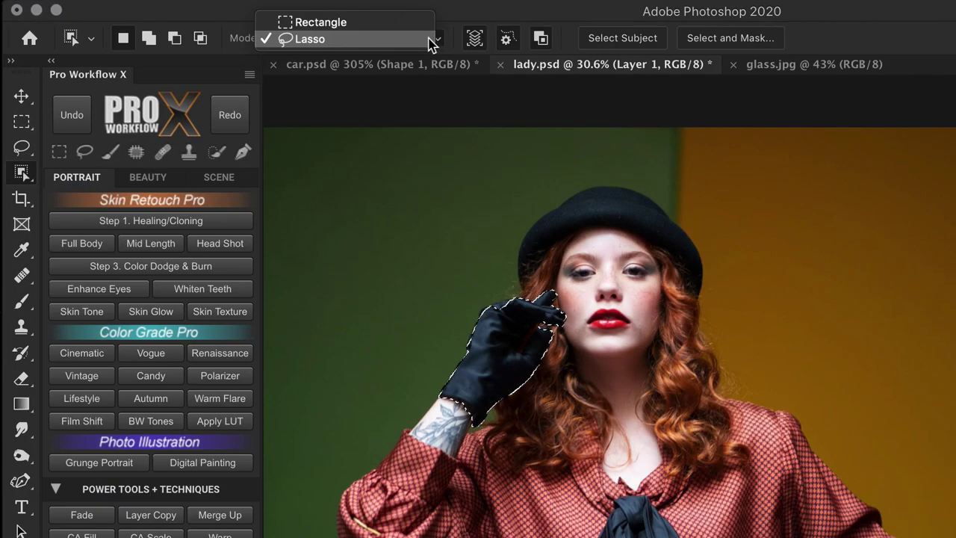
left_click(432, 44)
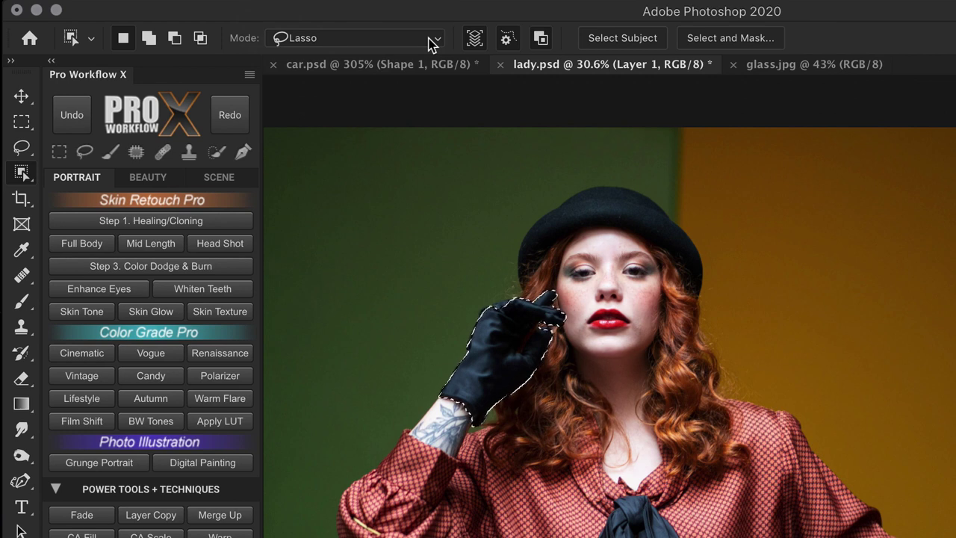
mouse_move(553, 292)
left_mouse_down()
mouse_move(575, 179)
mouse_move(717, 280)
mouse_move(668, 287)
mouse_move(620, 254)
mouse_move(601, 272)
left_mouse_up()
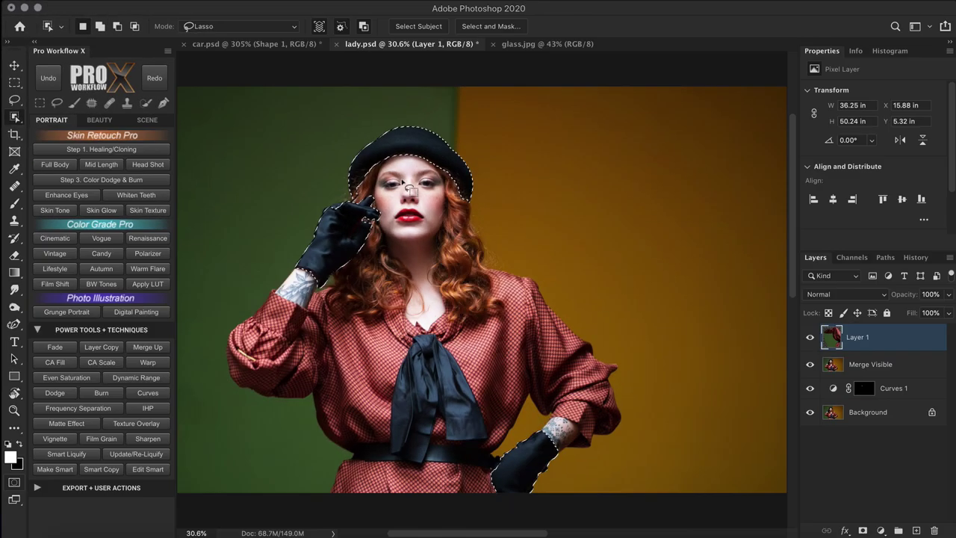
mouse_move(397, 348)
left_mouse_down()
mouse_move(387, 430)
mouse_move(400, 471)
mouse_move(436, 478)
mouse_move(441, 452)
mouse_move(489, 448)
left_mouse_up()
mouse_move(484, 384)
left_mouse_down()
mouse_move(455, 340)
mouse_move(400, 347)
left_mouse_up()
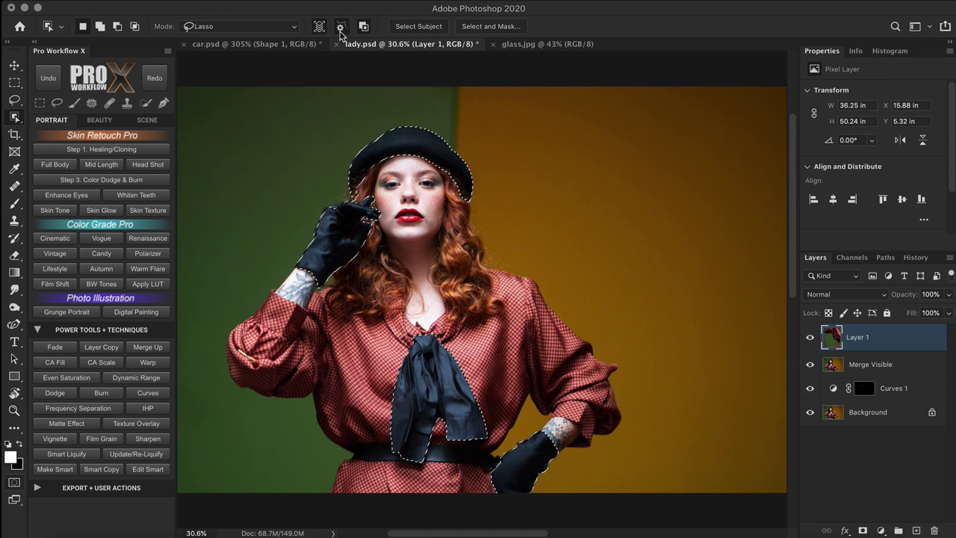
Step: Extend the raised glove's selection near its top edge with Quick Selection
left_click(146, 102)
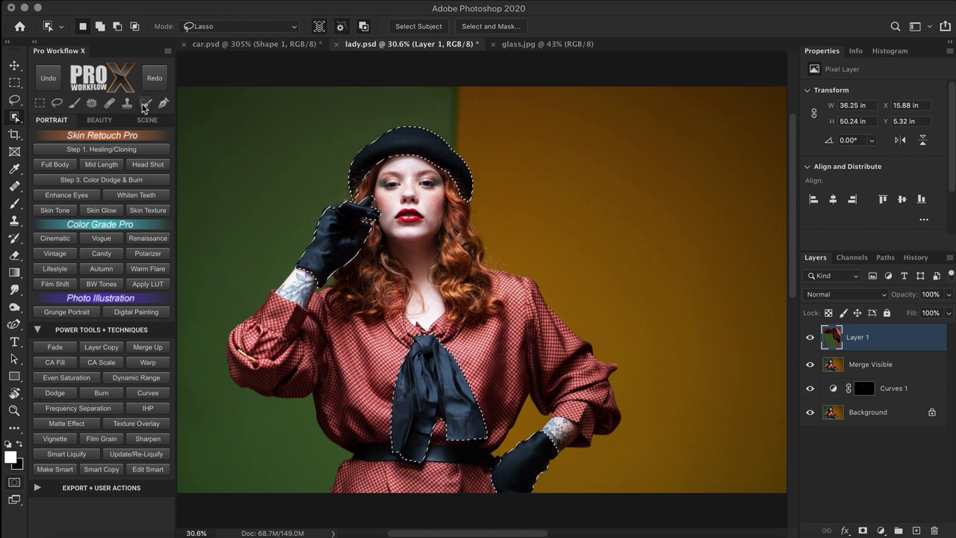
scroll(340, 210, "up", 5)
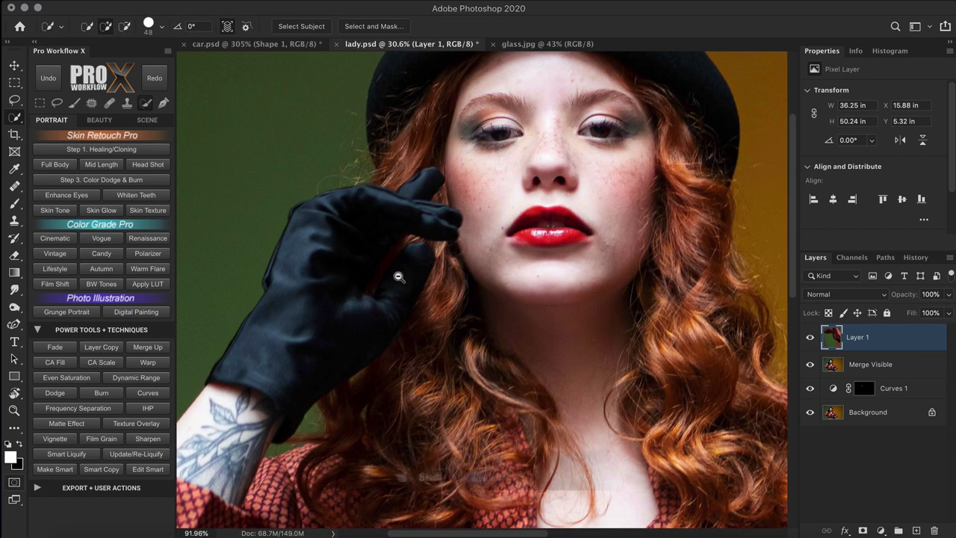
key("shift")
left_click_drag(320, 207, 342, 232)
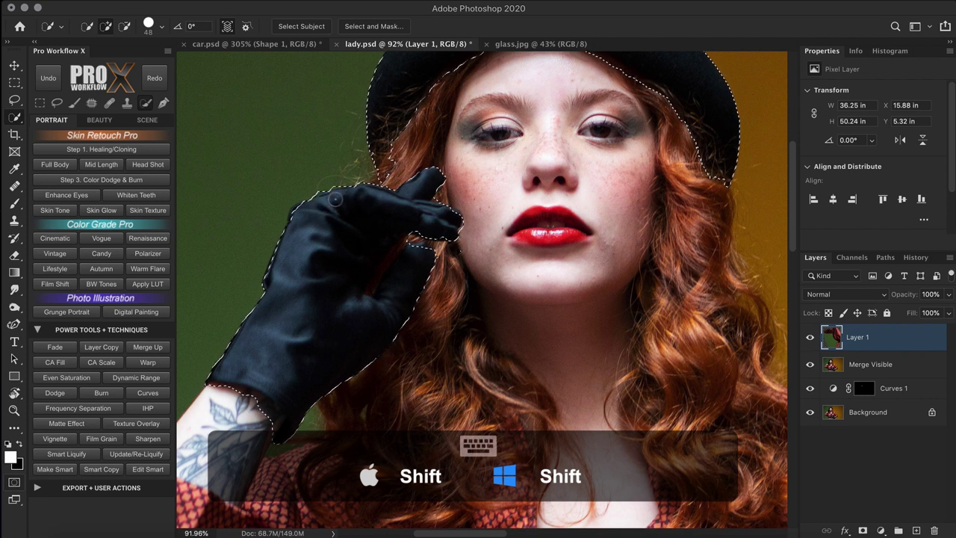
key("alt")
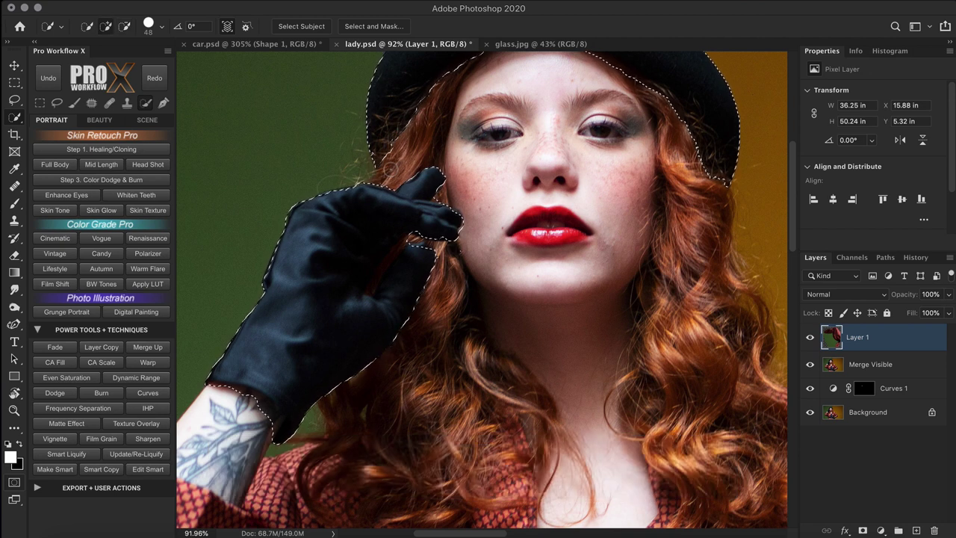
scroll(398, 176, "down", 5)
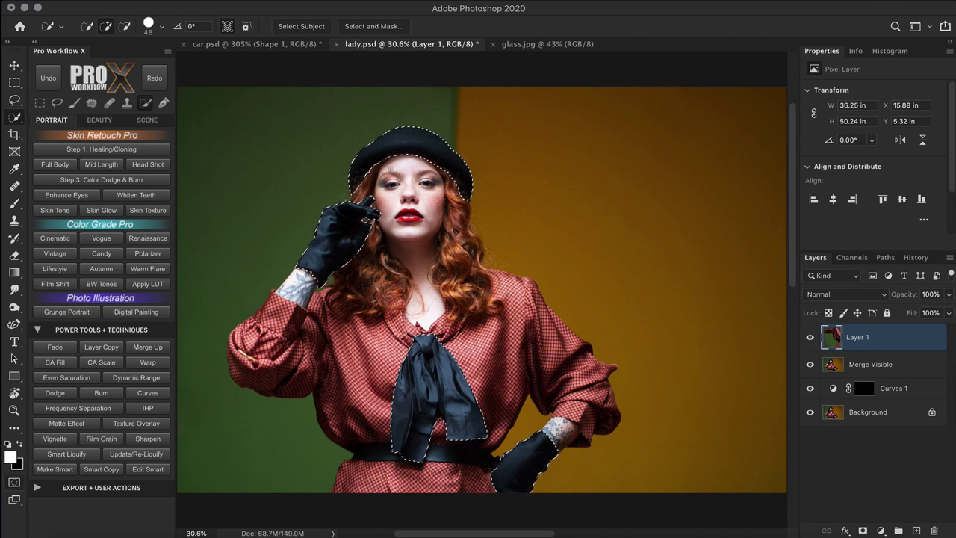
Step: Add a masked Curves layer and lower the Red channel curve until blacks turn teal
left_click(161, 399)
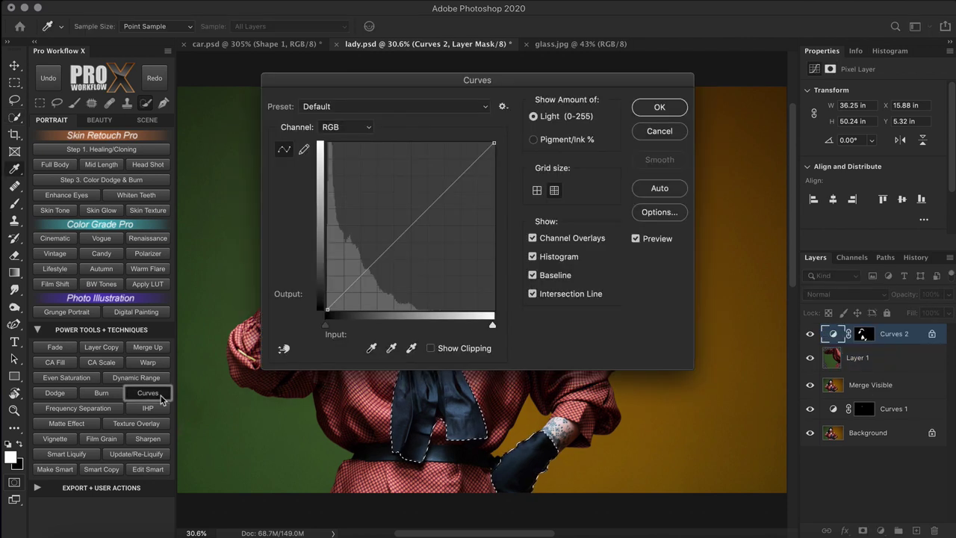
left_click_drag(386, 85, 642, 63)
left_click(586, 101)
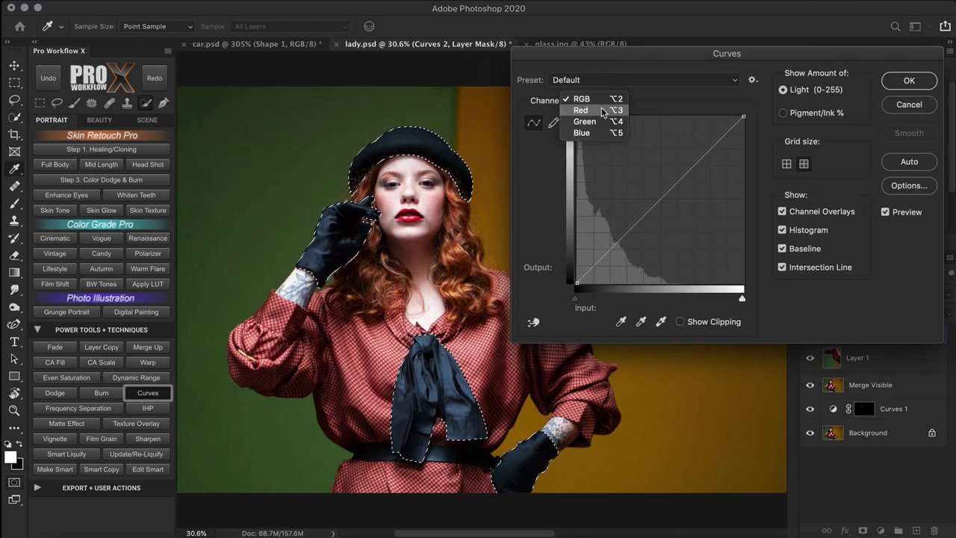
left_click(605, 110)
left_click_drag(672, 188, 691, 211)
left_click_drag(608, 270, 630, 289)
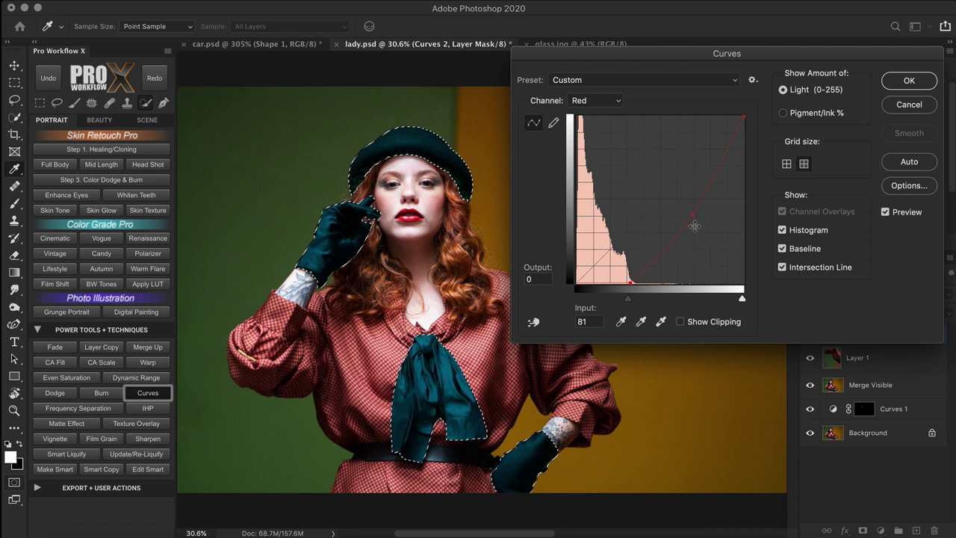
left_click_drag(693, 223, 701, 221)
left_click(628, 283)
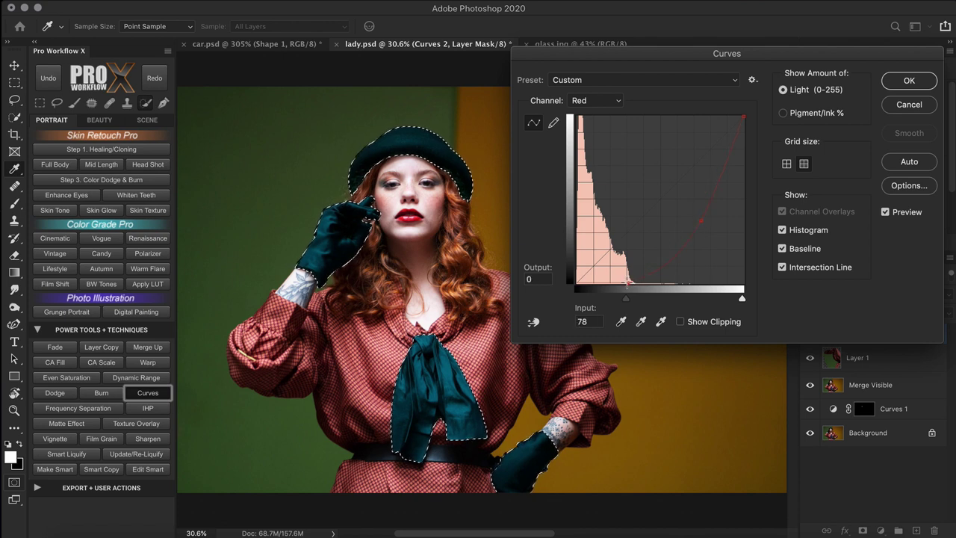
left_click(904, 81)
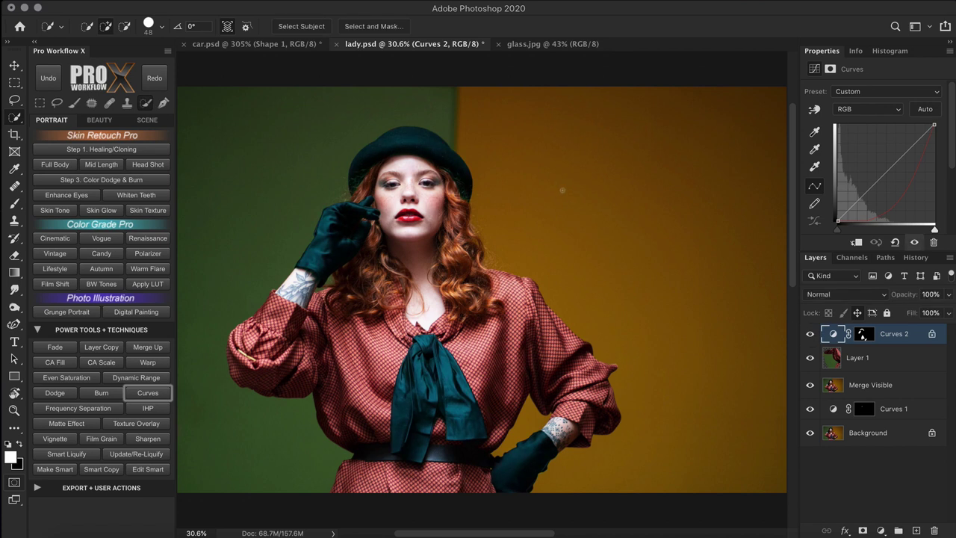
Step: Quick-select the orange background right of the woman, tightening the edge along her hair
mouse_move(562, 190)
left_mouse_down()
mouse_move(634, 232)
mouse_move(632, 265)
left_mouse_up()
left_click_drag(492, 222, 554, 264)
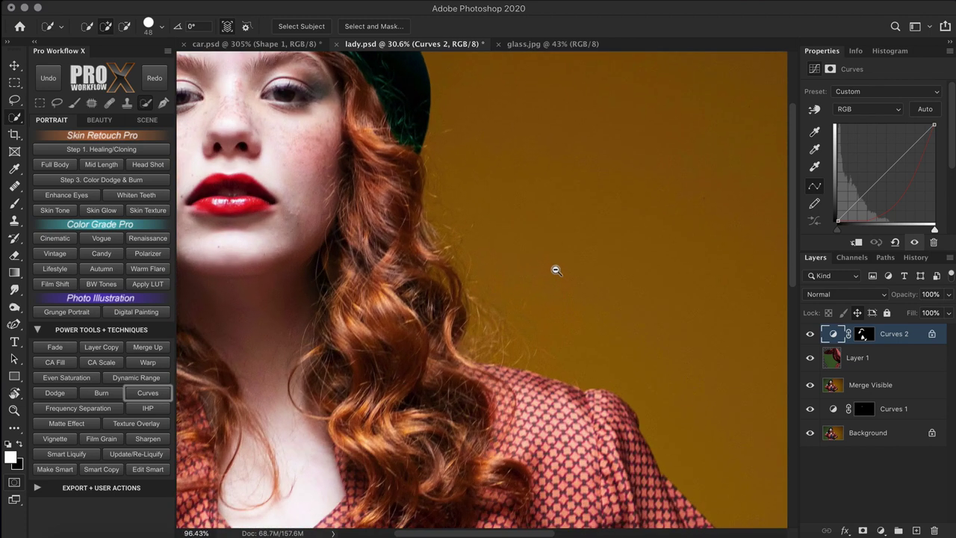
left_click_drag(410, 263, 457, 340)
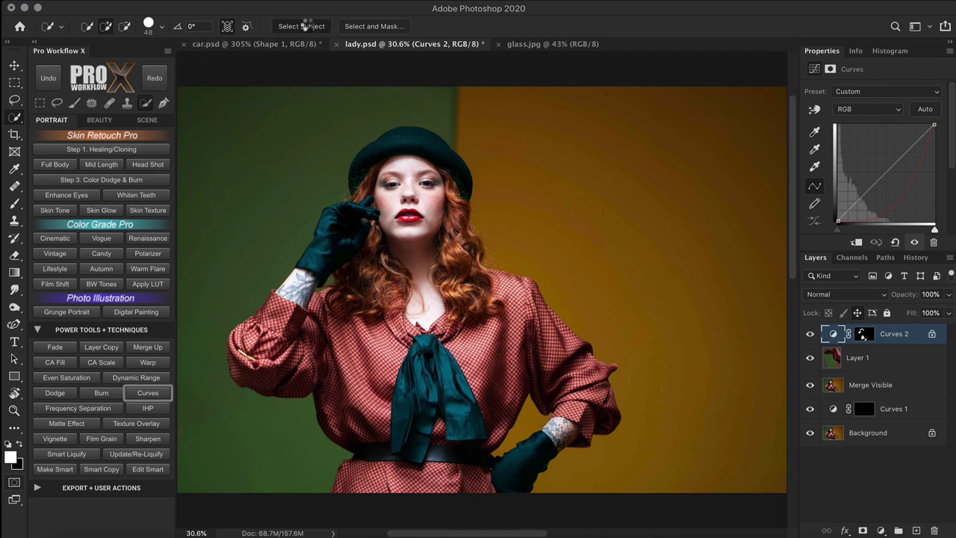
Step: Refine the woman's selection in Select and Mask with an enlarged brush
left_click(375, 26)
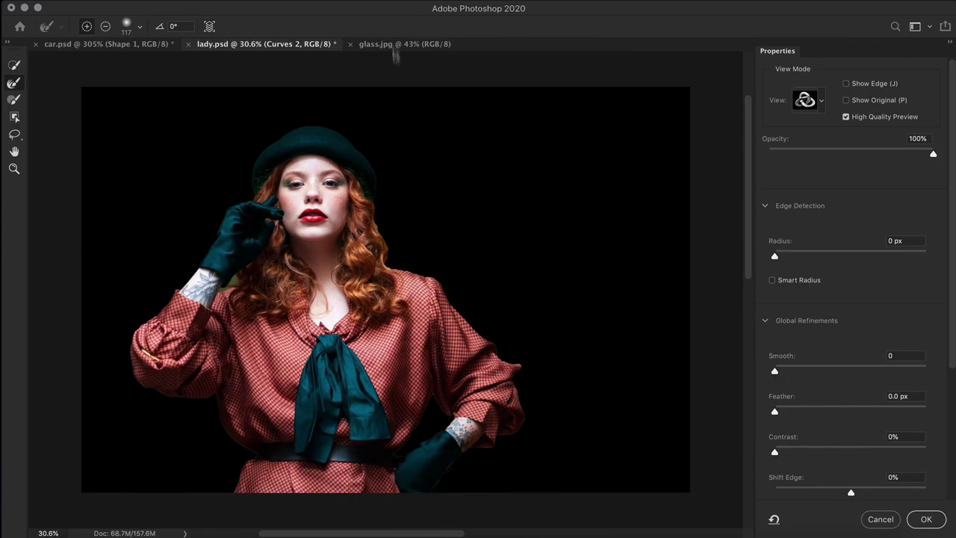
left_click_drag(382, 240, 410, 244)
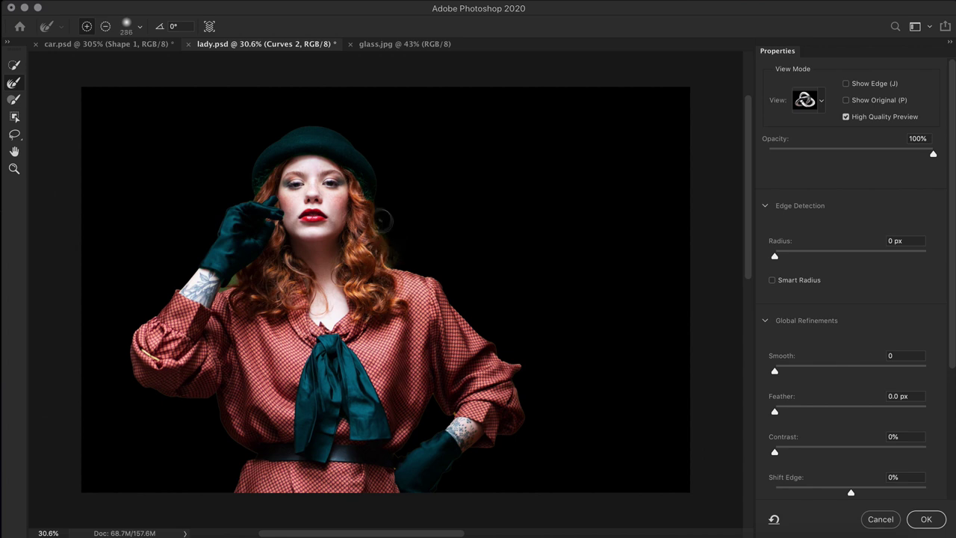
scroll(847, 312, "down", 5)
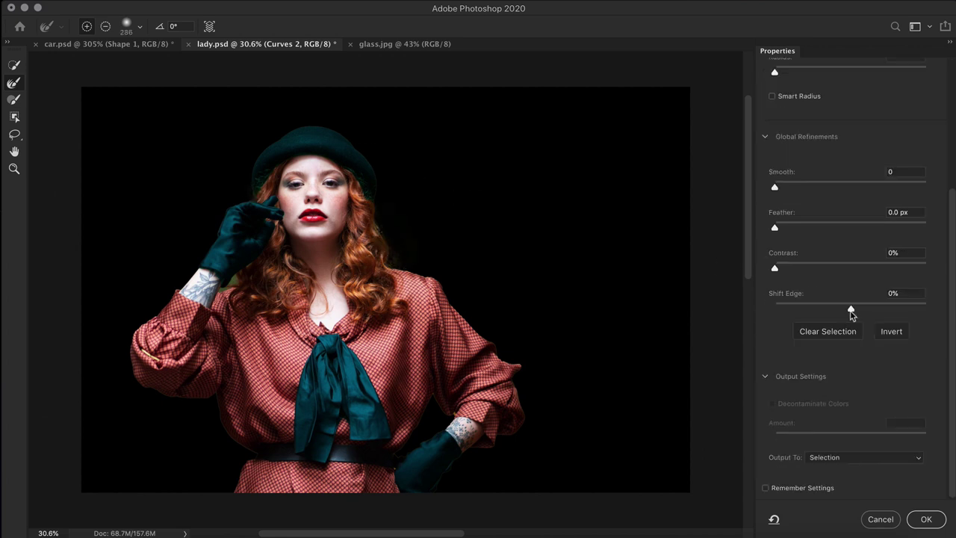
left_click(925, 521)
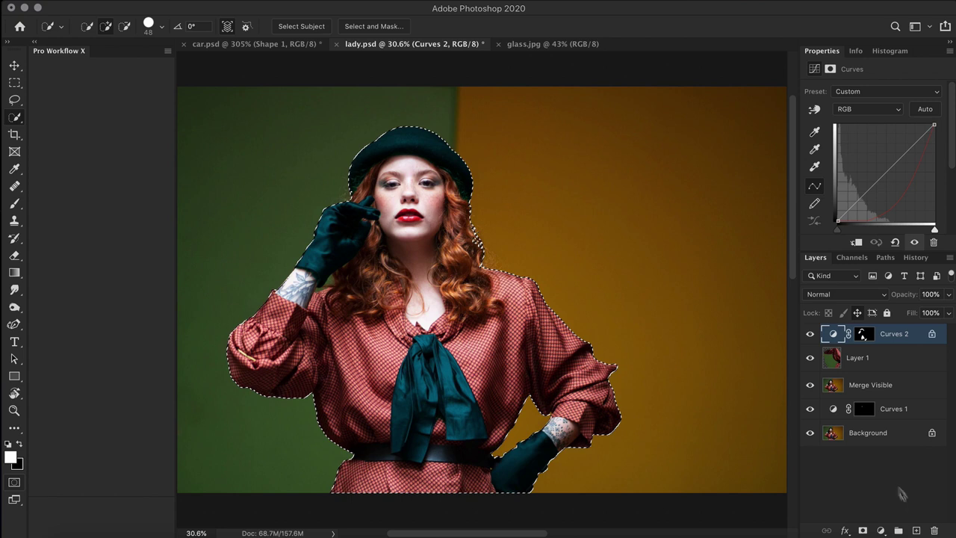
Step: Create the Curves 3 adjustment layer masked to the woman and target its mask
left_click(166, 396)
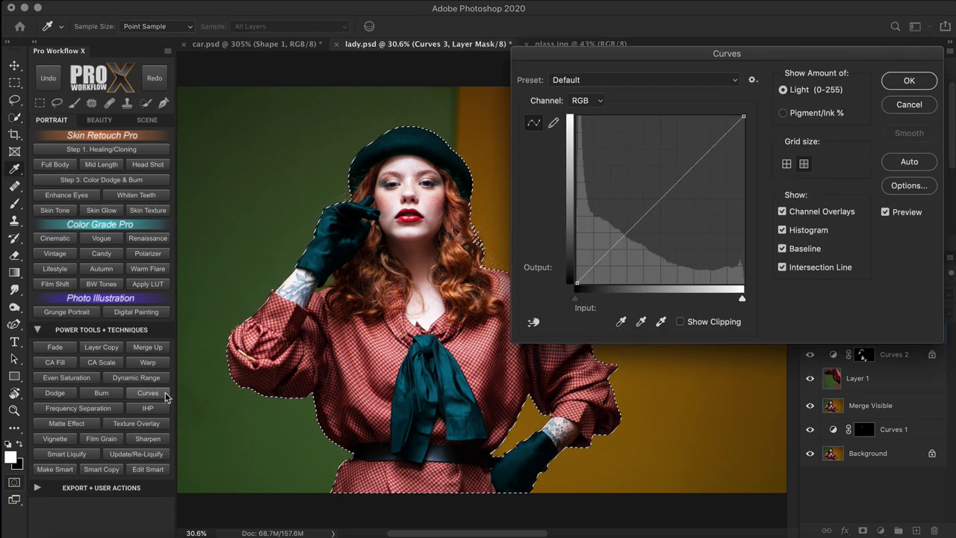
left_click(911, 82)
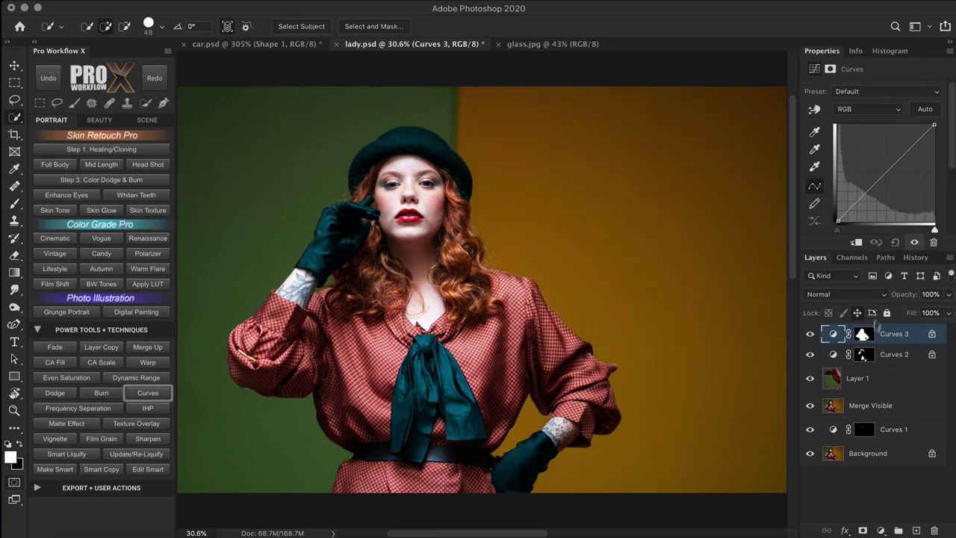
left_click(865, 335)
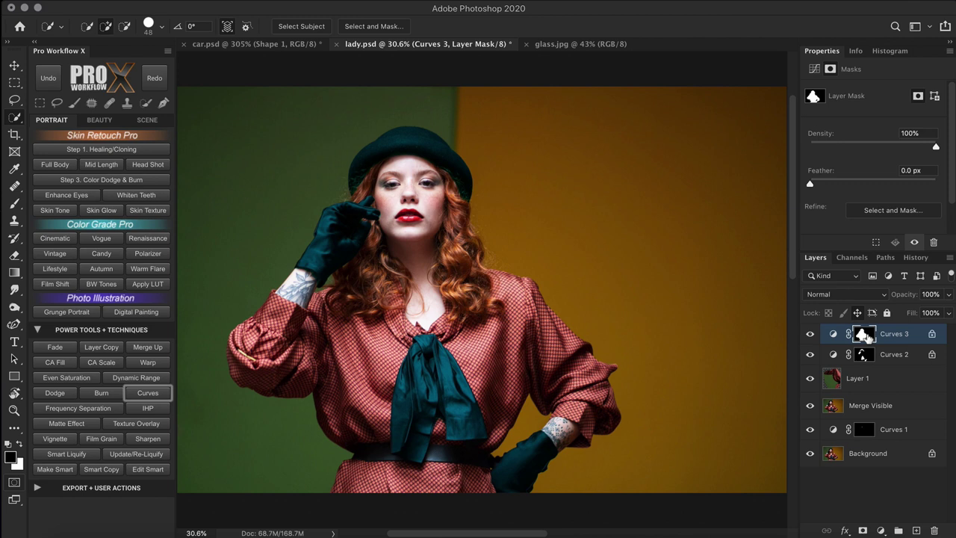
Step: Invert the Curves 3 mask onto the backdrop and pull the RGB curve down to darken it
left_click(864, 335, "alt")
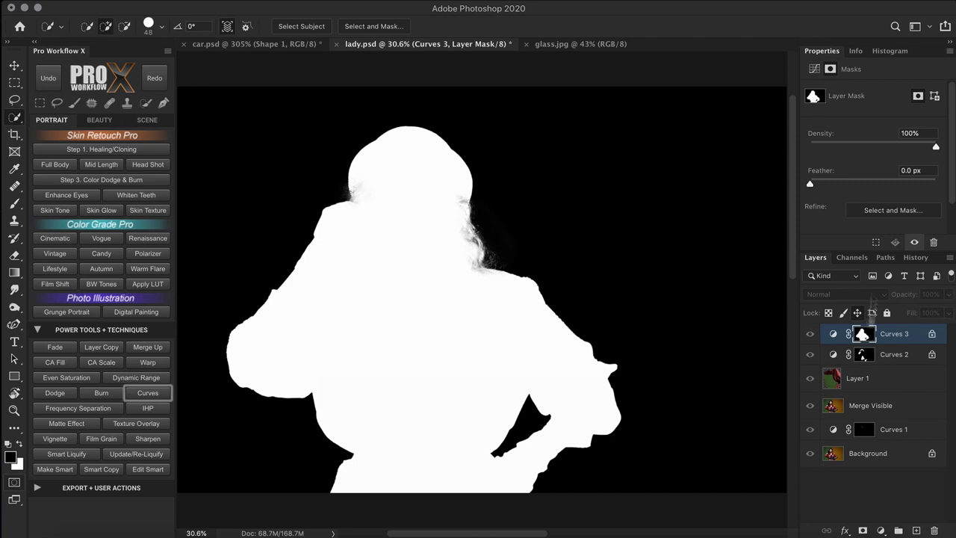
scroll(888, 202, "down", 2)
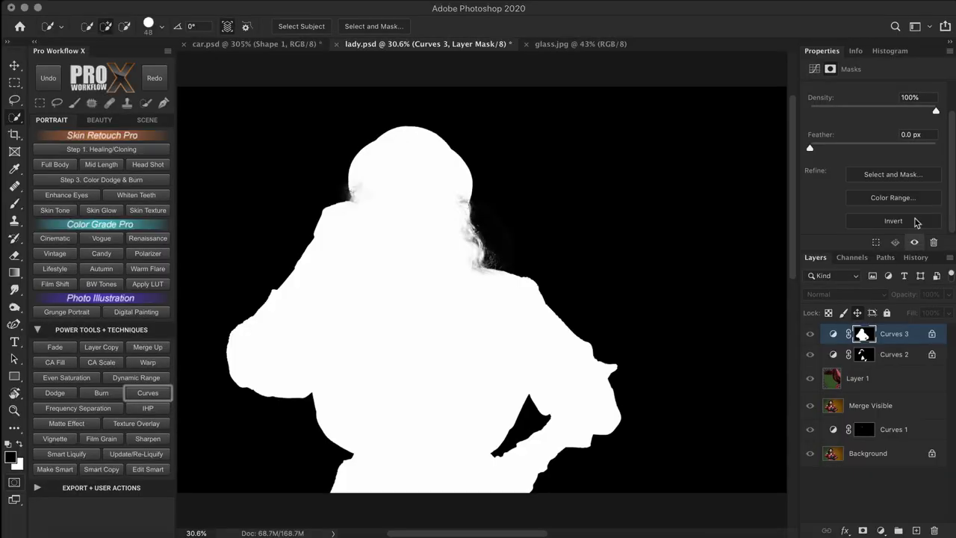
left_click(916, 222)
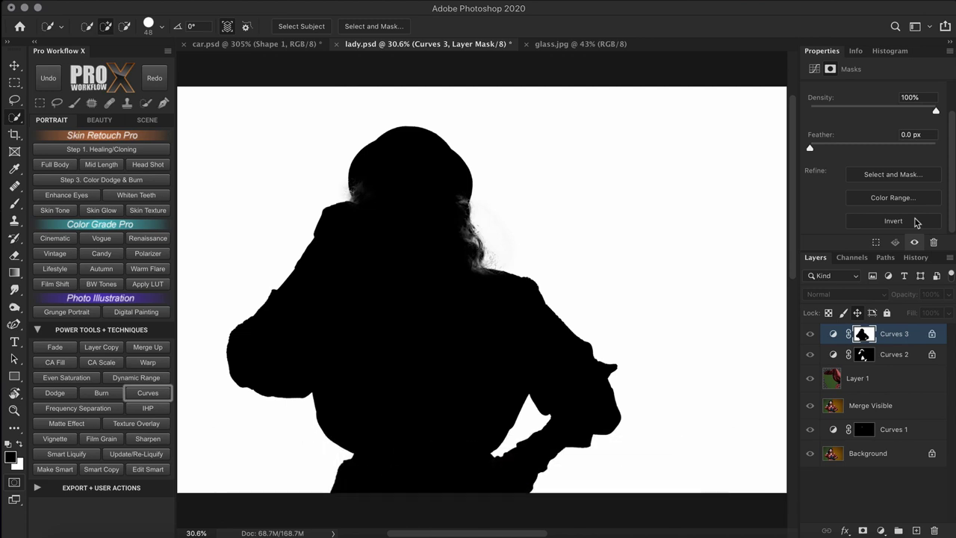
left_click(833, 334)
left_click_drag(884, 172, 894, 182)
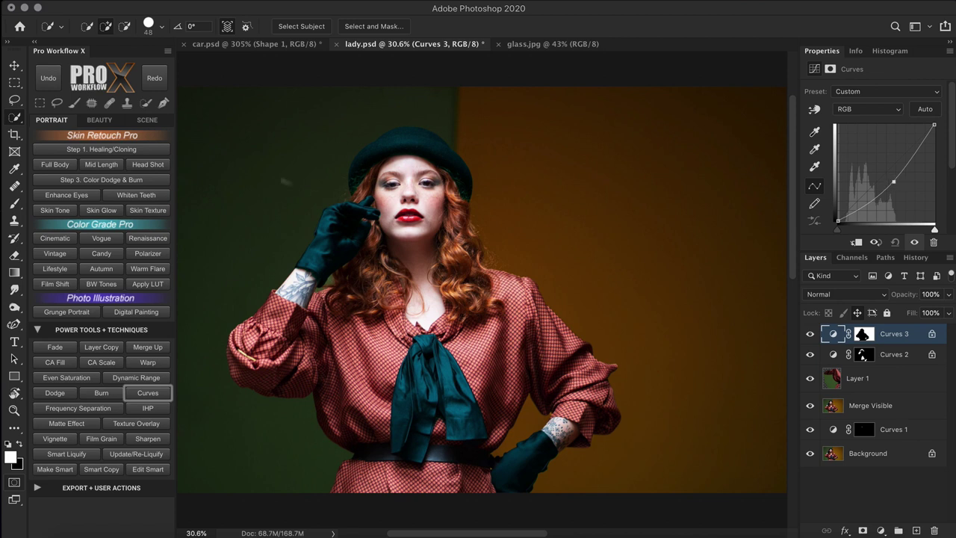
Step: Outline the left half of the image with the Polygonal Lasso
left_click(14, 99)
left_click(63, 110)
left_click(459, 82)
left_click(433, 492)
key("ctrl+minus")
left_click(396, 509)
left_click(213, 501)
left_click(199, 139)
left_click(455, 160)
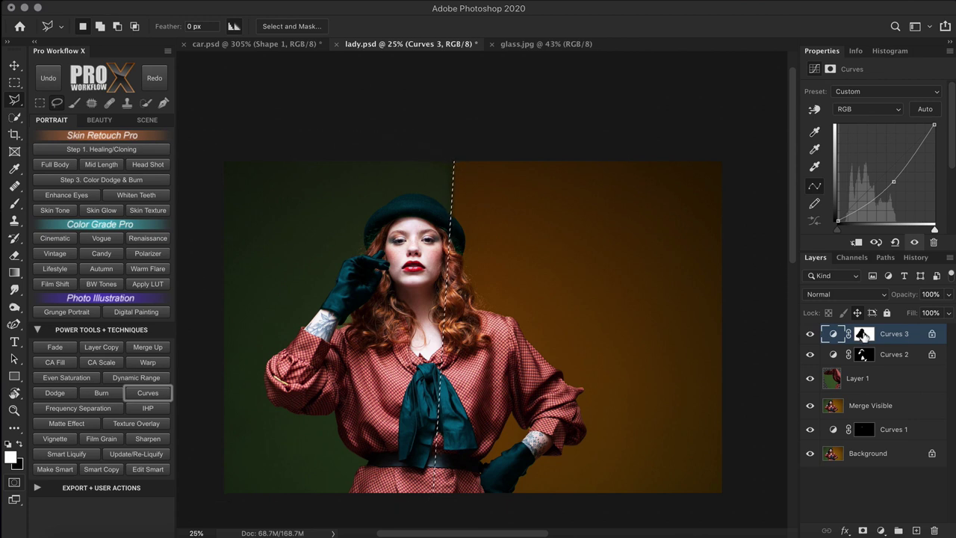
Step: Fill the Curves 3 mask's left half with black, deselect, and lower the RGB curve slightly
left_click(864, 335)
left_click(864, 335, "alt")
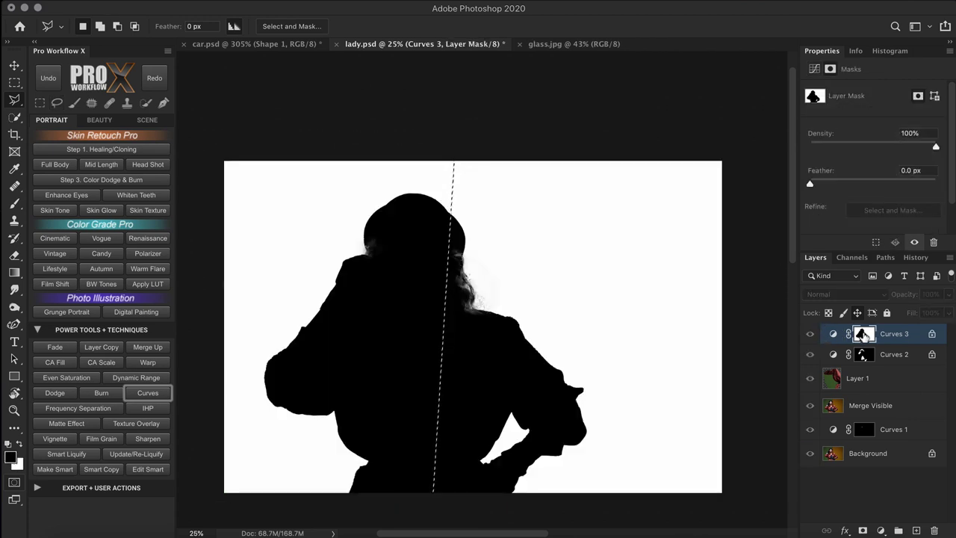
key("alt+BackSpace")
key("ctrl+d")
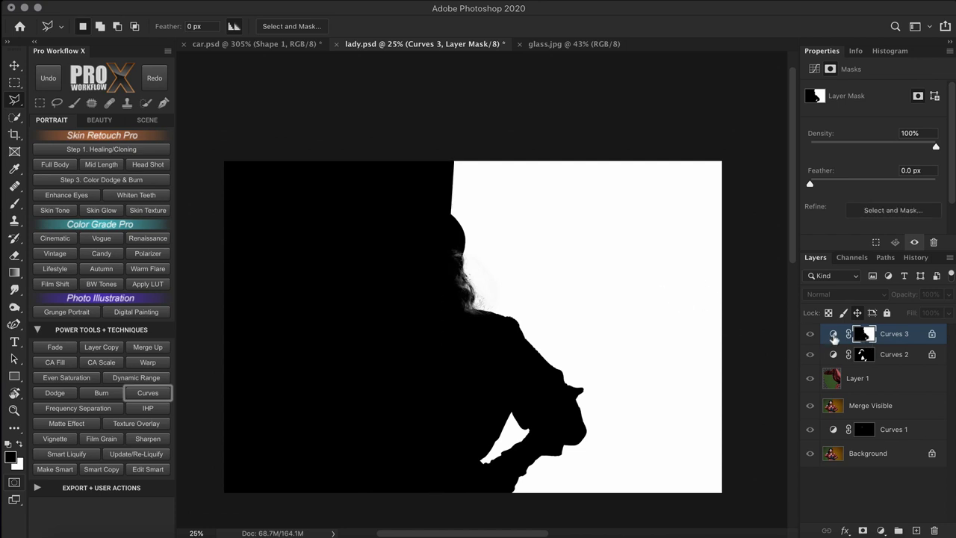
left_click(834, 336)
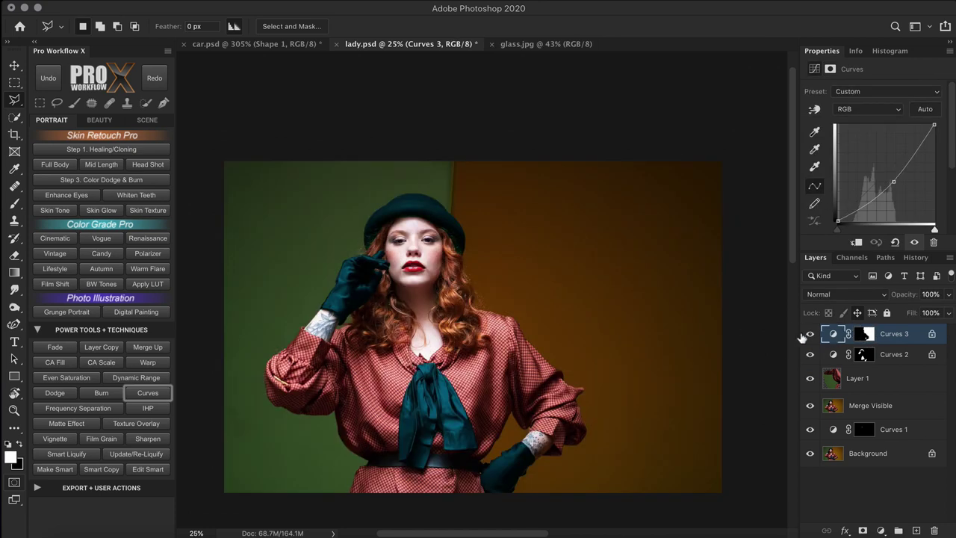
left_click(810, 334)
left_click(810, 335)
left_click_drag(894, 181, 892, 185)
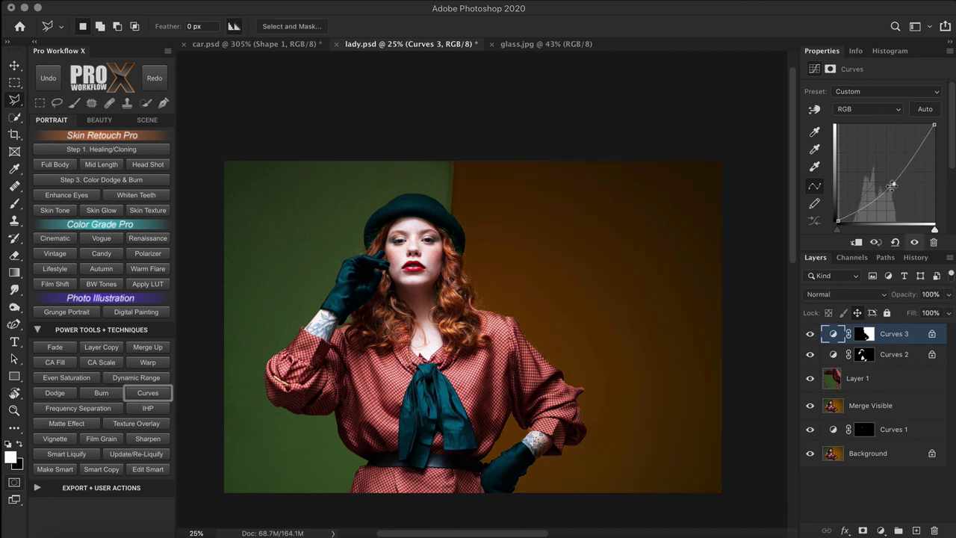
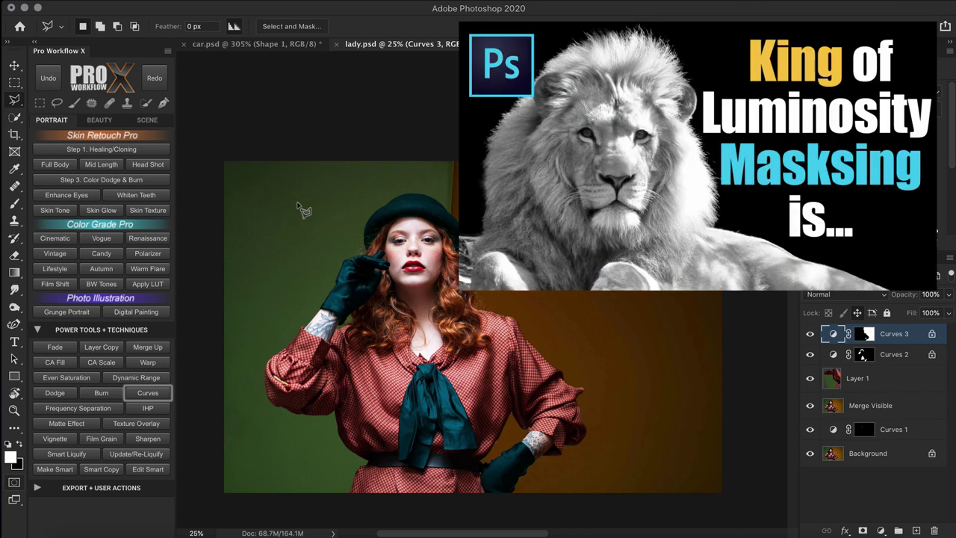
Step: Select the green backdrop with Color Range from the Pro Workflow SCENE tools
left_click(162, 118)
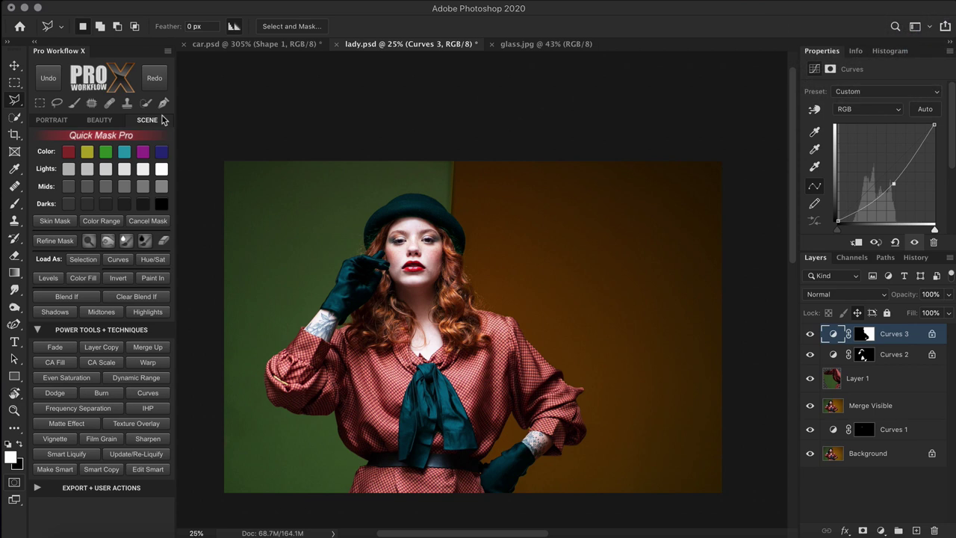
left_click(101, 221)
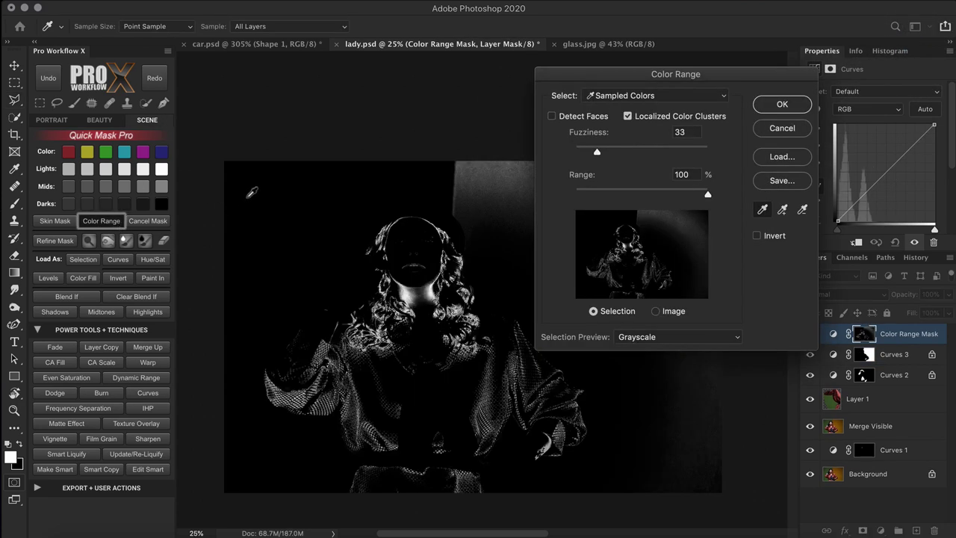
left_click(251, 192)
mouse_move(251, 193)
left_mouse_down()
mouse_move(286, 243)
mouse_move(306, 295)
mouse_move(247, 372)
mouse_move(348, 465)
left_mouse_up()
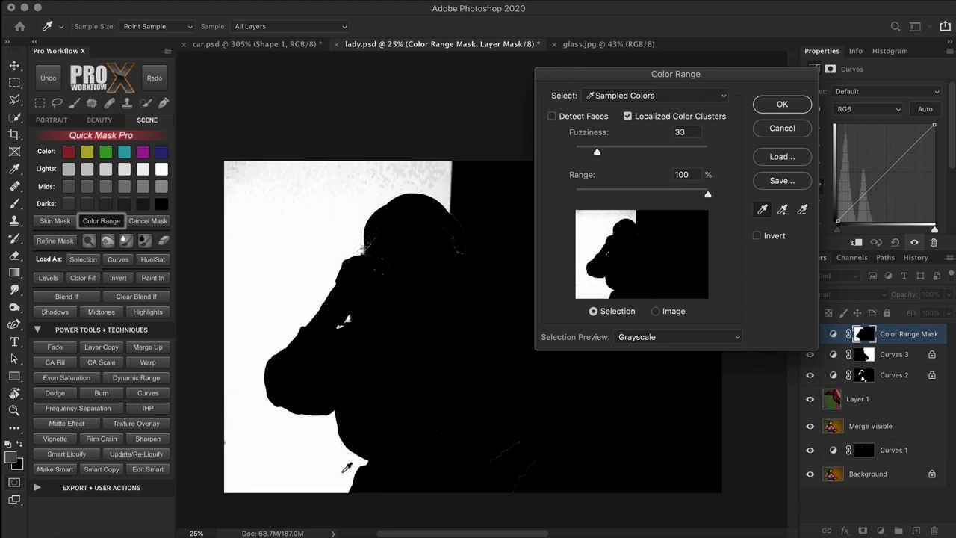
left_click(782, 104)
Step: Refine the mask with Paint Black, Dodge and Paint White, then load it as curves
left_click(145, 240)
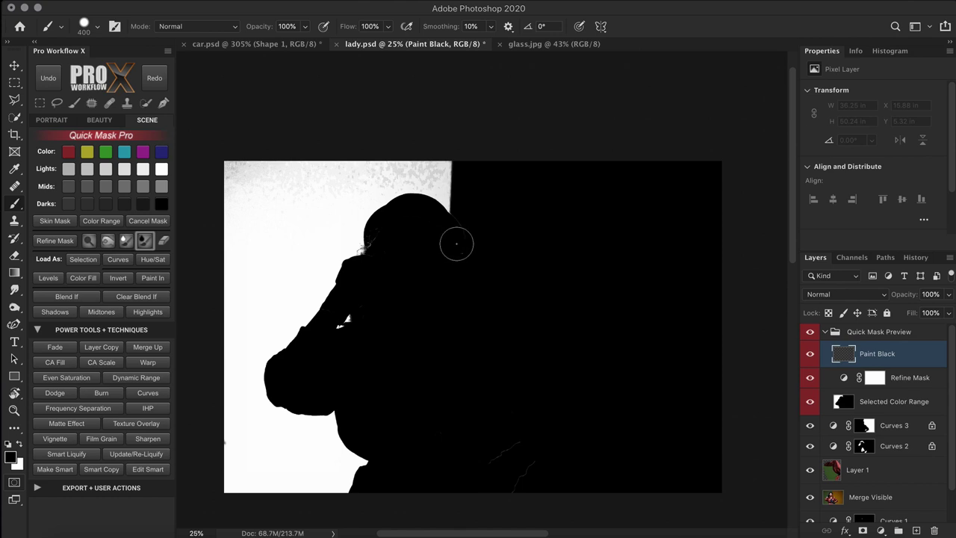
left_click_drag(517, 483, 386, 236)
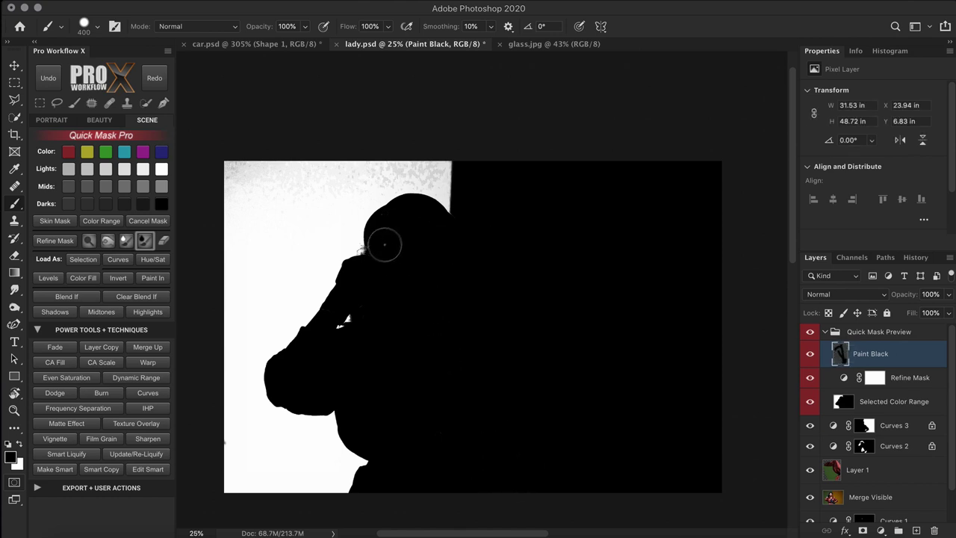
left_click(88, 240)
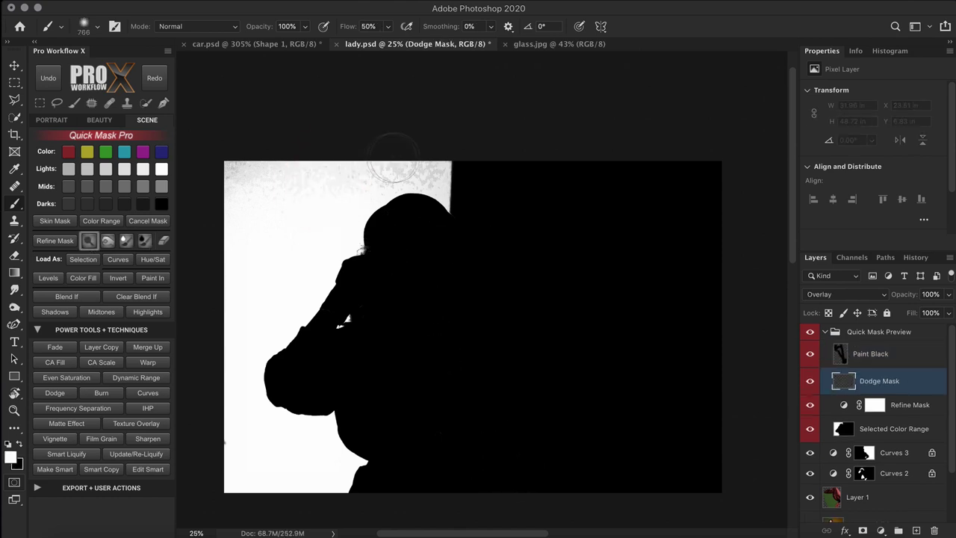
mouse_move(430, 175)
left_mouse_down()
mouse_move(370, 173)
mouse_move(219, 222)
mouse_move(228, 170)
left_mouse_up()
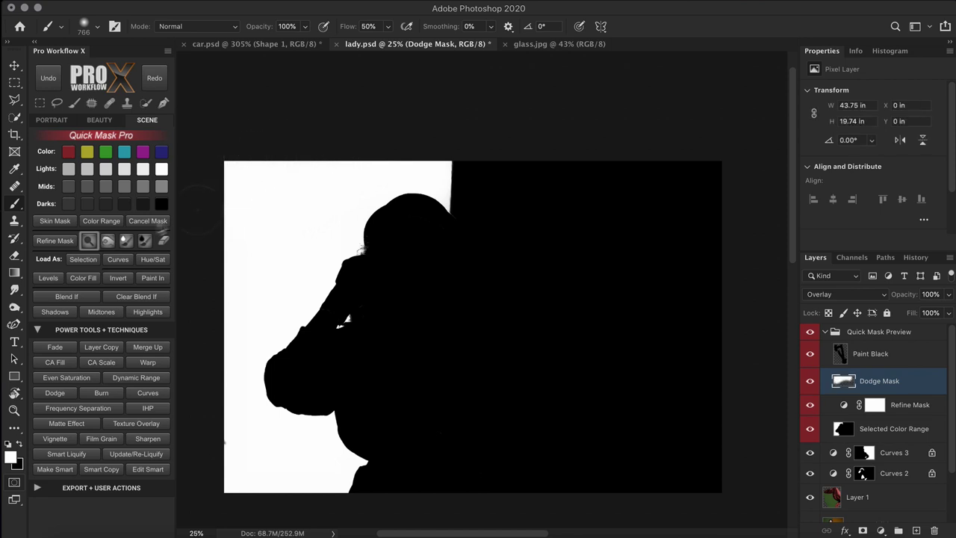
left_click(126, 247)
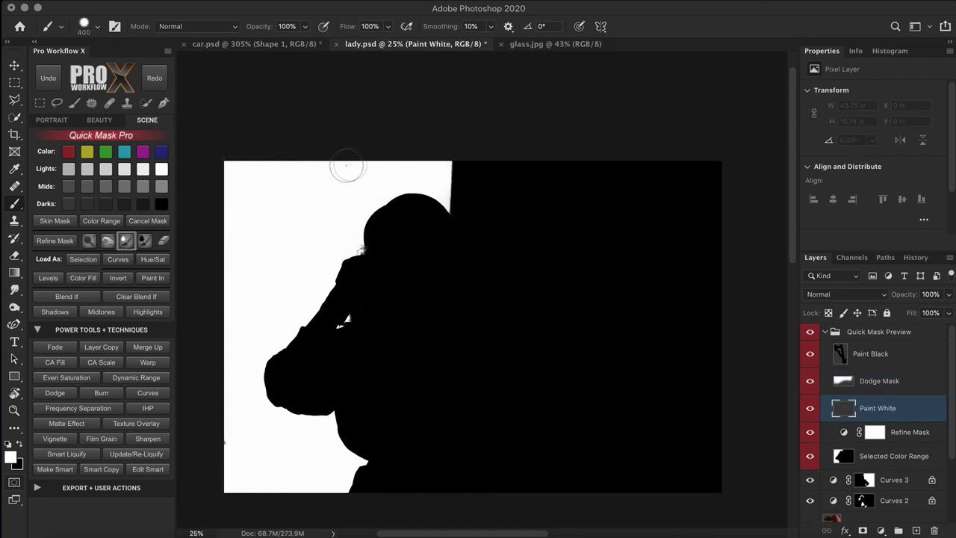
left_click(226, 461, "shift")
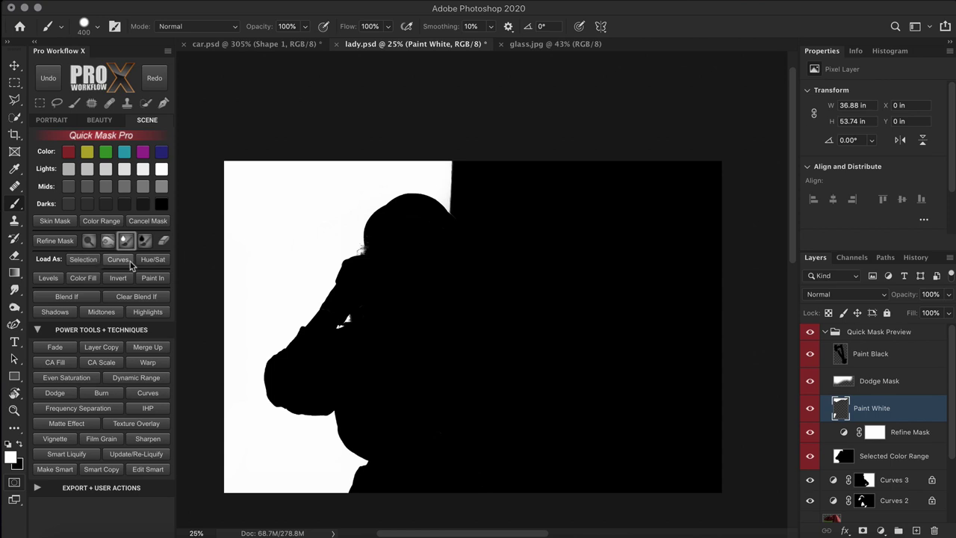
left_click(118, 259)
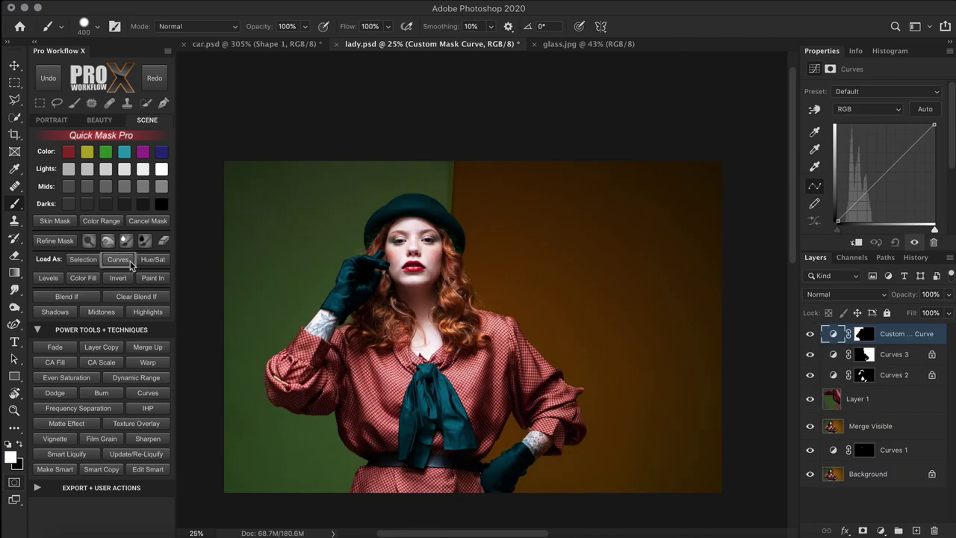
Step: Pull the Green channel curve down and the Blue curve up, then return to RGB
left_click(871, 110)
left_click(872, 120)
left_click(868, 110)
left_click(871, 121)
left_click_drag(886, 172, 863, 162)
left_click(867, 109)
left_click(870, 120)
left_click(866, 110)
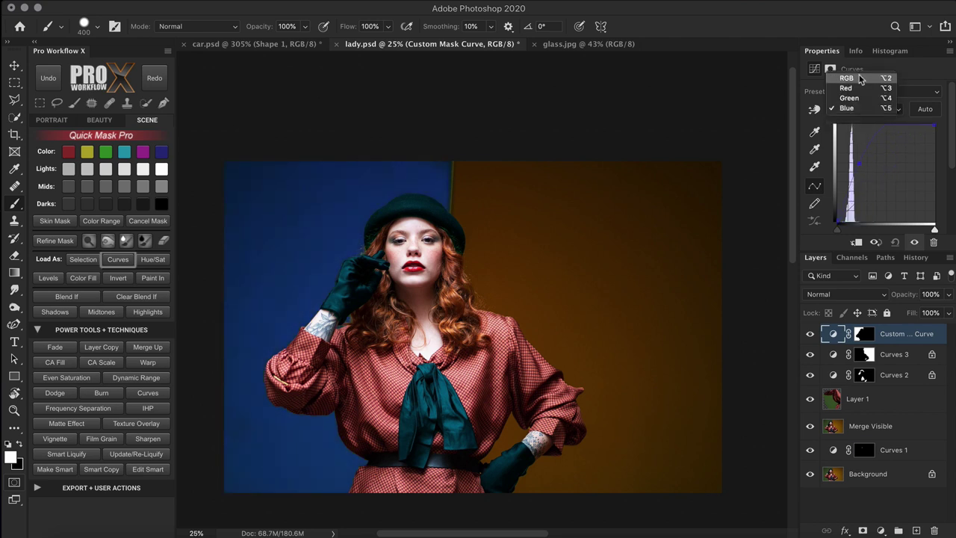
left_click(866, 78)
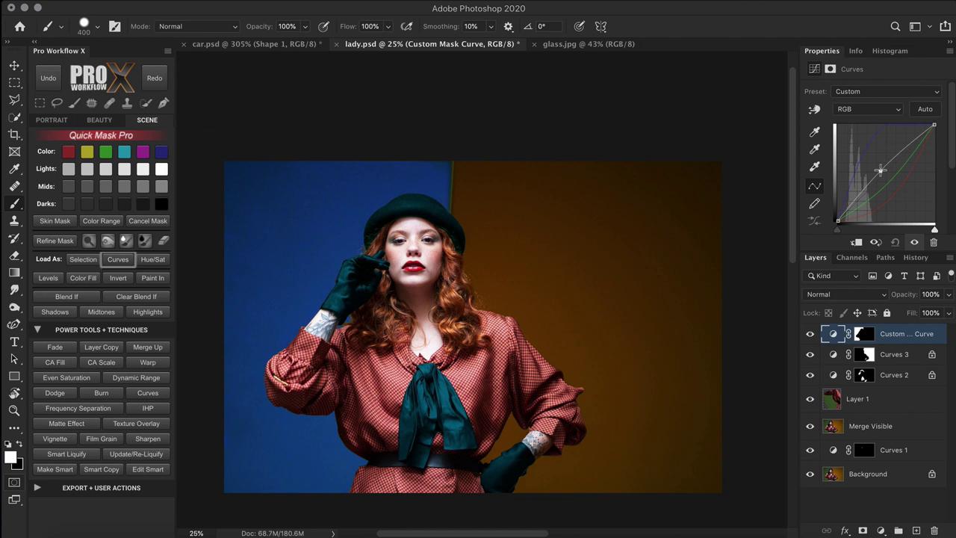
key("ctrl+0")
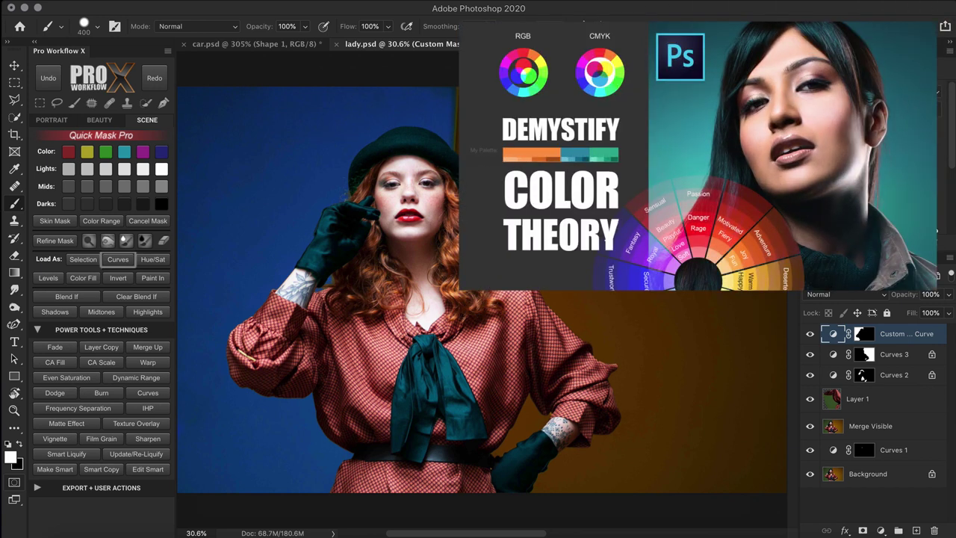
scroll(521, 249, "up", 5)
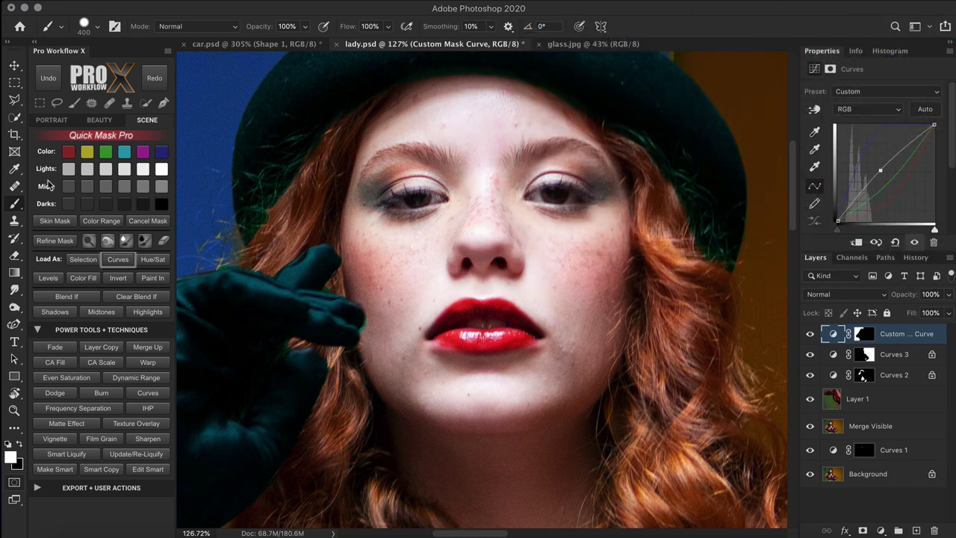
Step: Load a Lights mask as a new curves layer and bend its RGB curve down
left_click(124, 170)
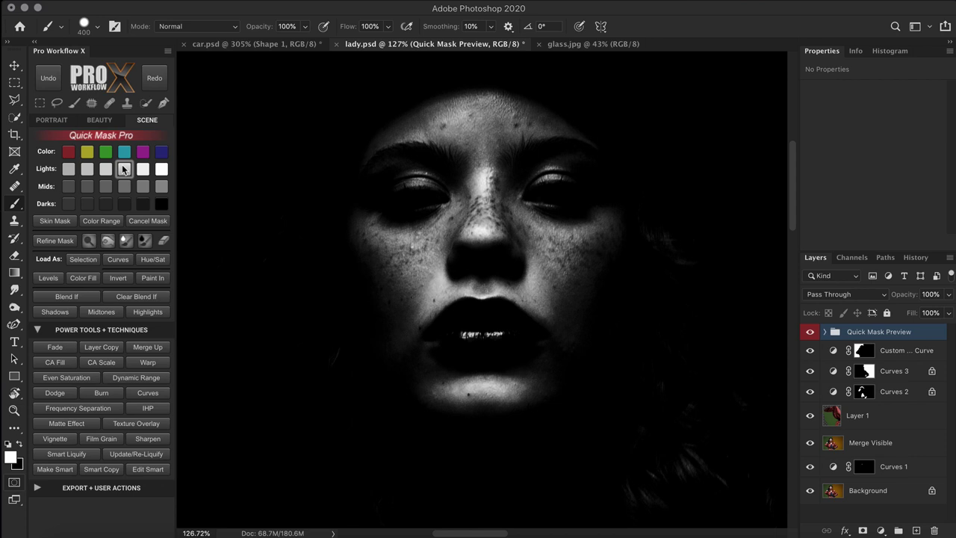
left_click(118, 259)
left_click_drag(880, 180, 899, 196)
Step: Toggle the new curves layer on and off to compare the darkened highlights
left_click(809, 334)
left_click(809, 334)
left_click(809, 334)
left_click(810, 334)
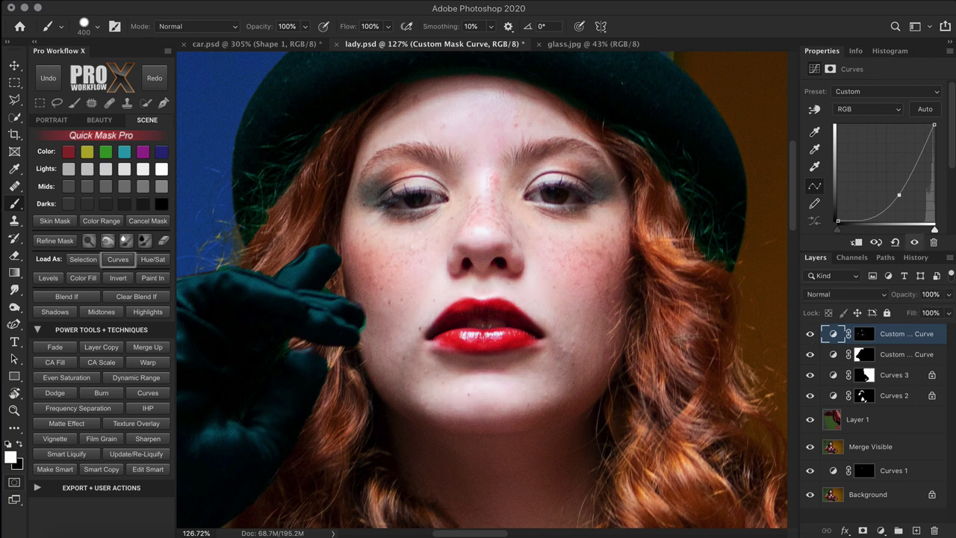
key("ctrl+0")
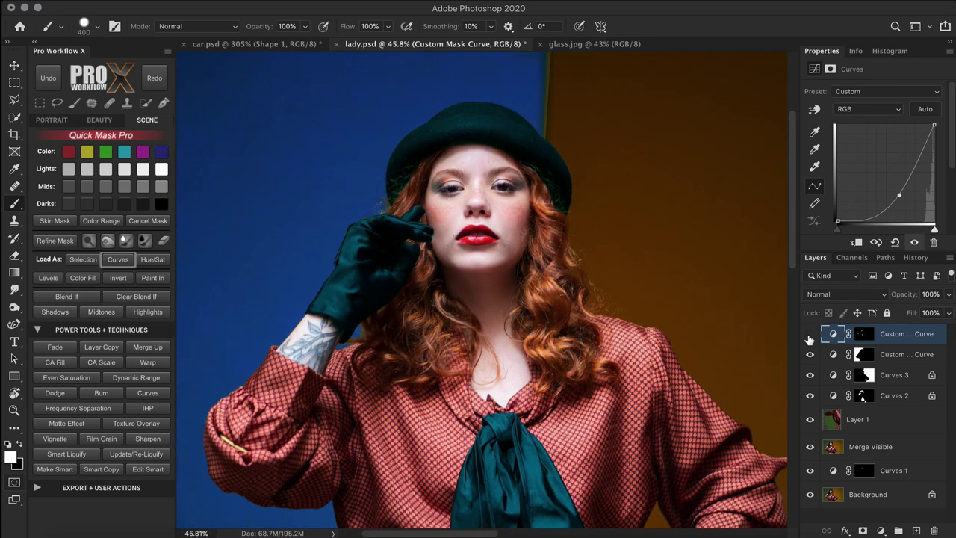
left_click(810, 335)
left_click(810, 335)
left_click(809, 336)
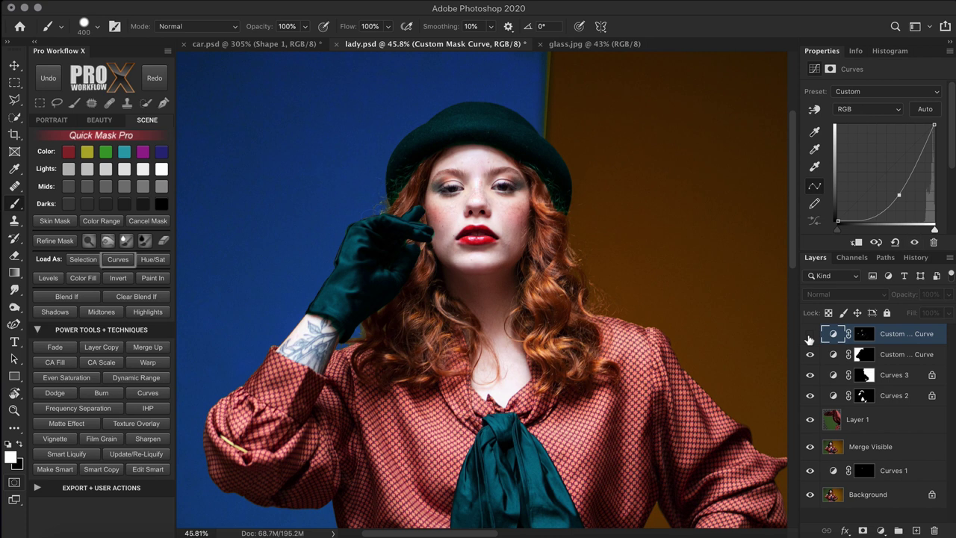
left_click(809, 337)
key("ctrl+0")
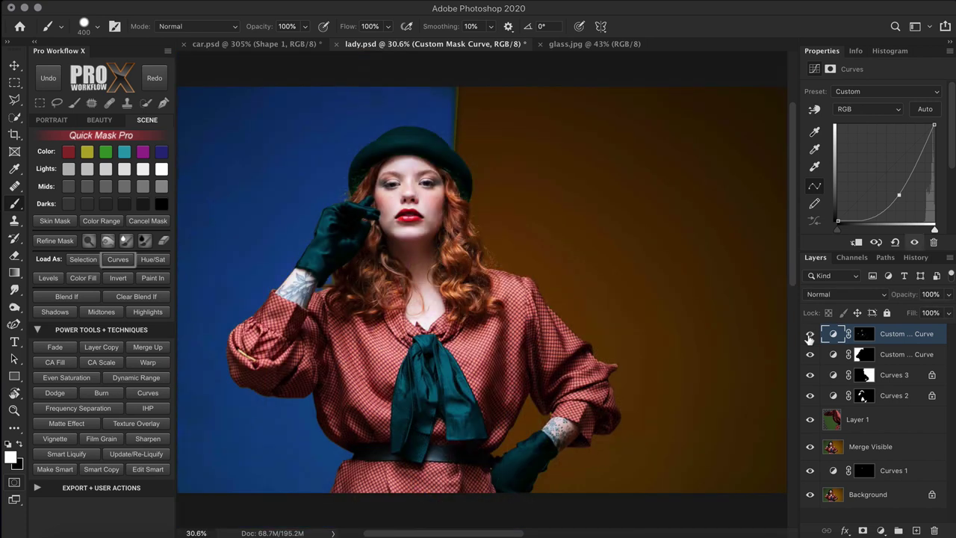
Step: In glass.jpg, draw a curved pen path up along the glass's left side
left_click(595, 43)
left_click(164, 103)
left_click(297, 398)
left_click_drag(448, 153, 596, 79)
left_click_drag(514, 349, 521, 299)
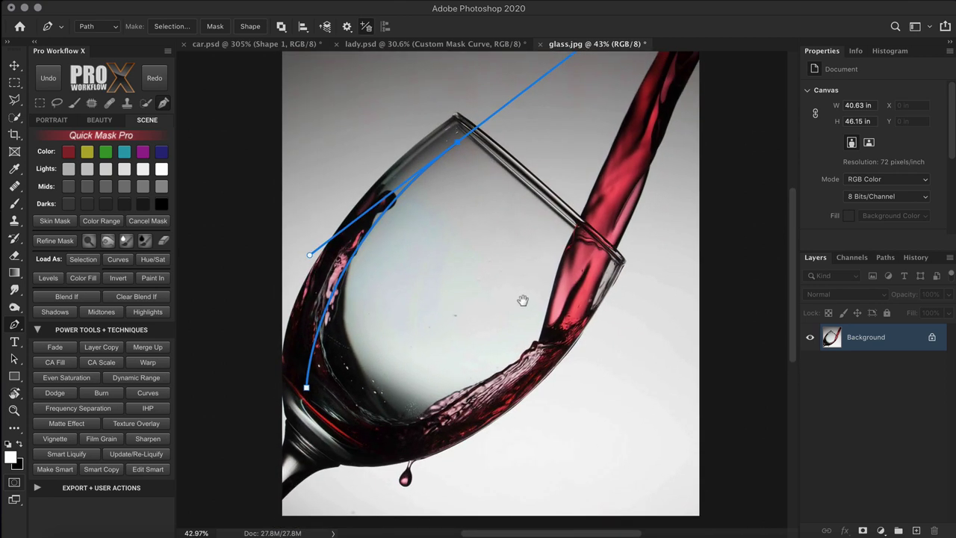
Step: Add an empty Layer 1 and review the Brush stroke path settings without applying them
left_click(916, 530)
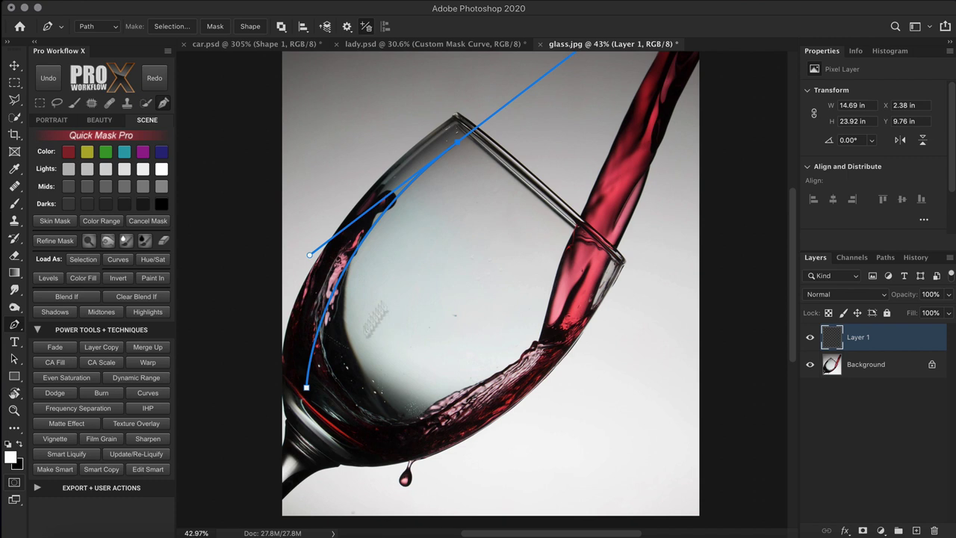
right_click(431, 191)
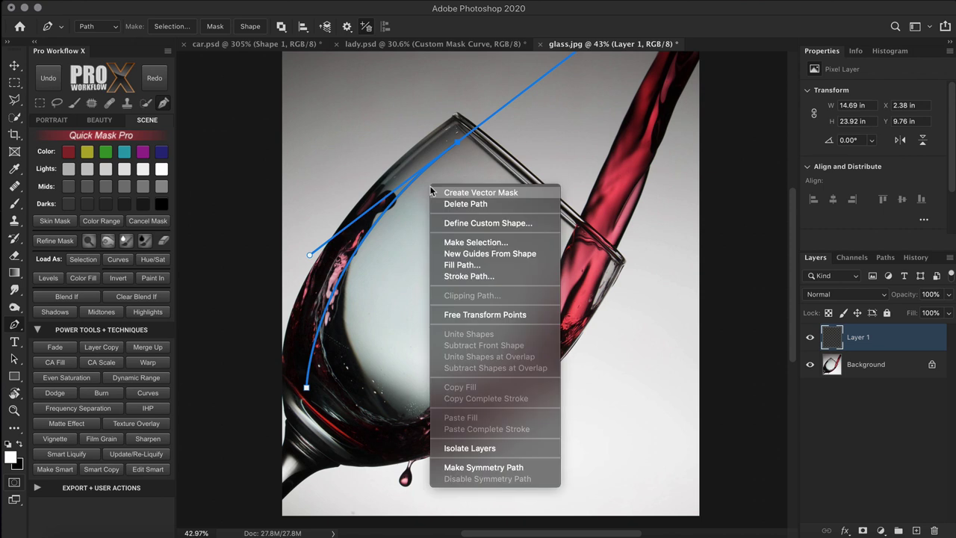
left_click(507, 275)
left_click_drag(512, 240, 595, 226)
left_click(602, 246)
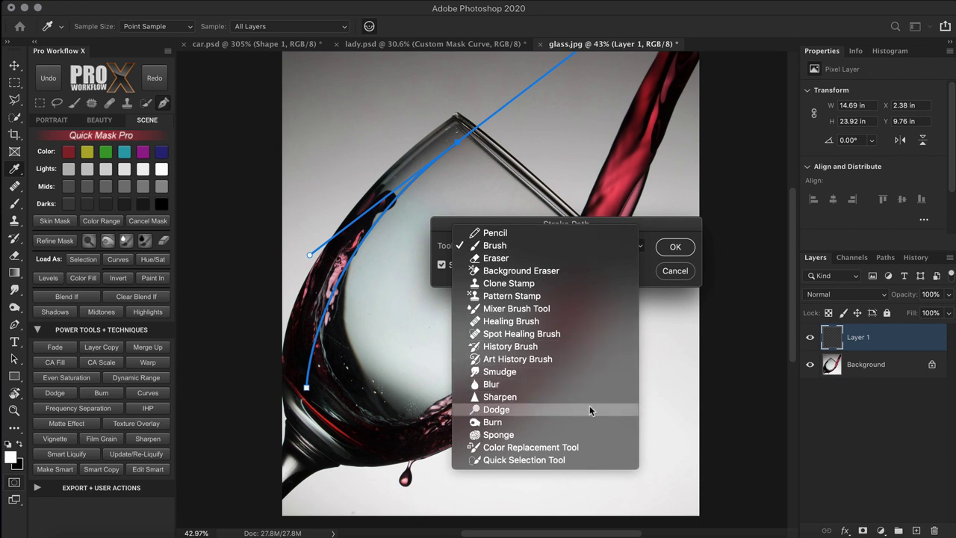
left_click(573, 245)
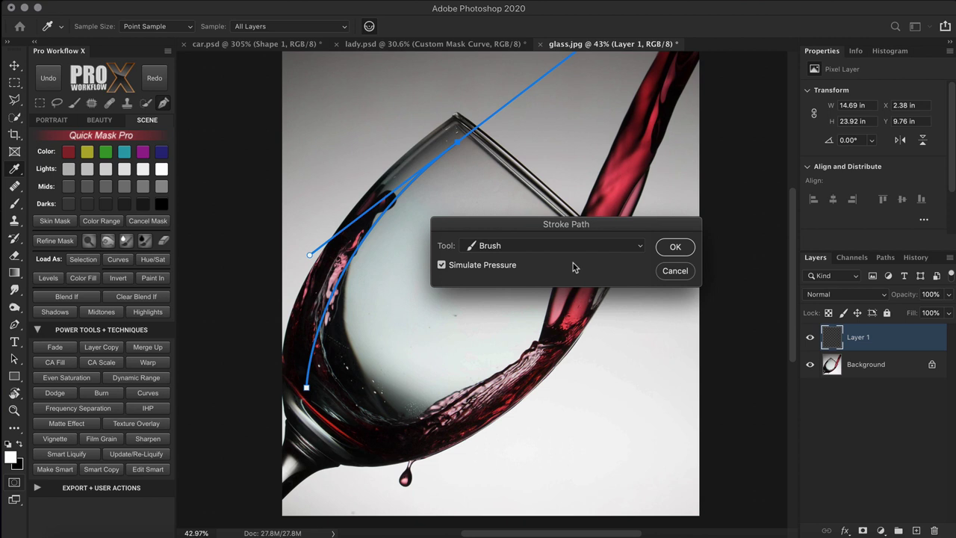
left_click(669, 275)
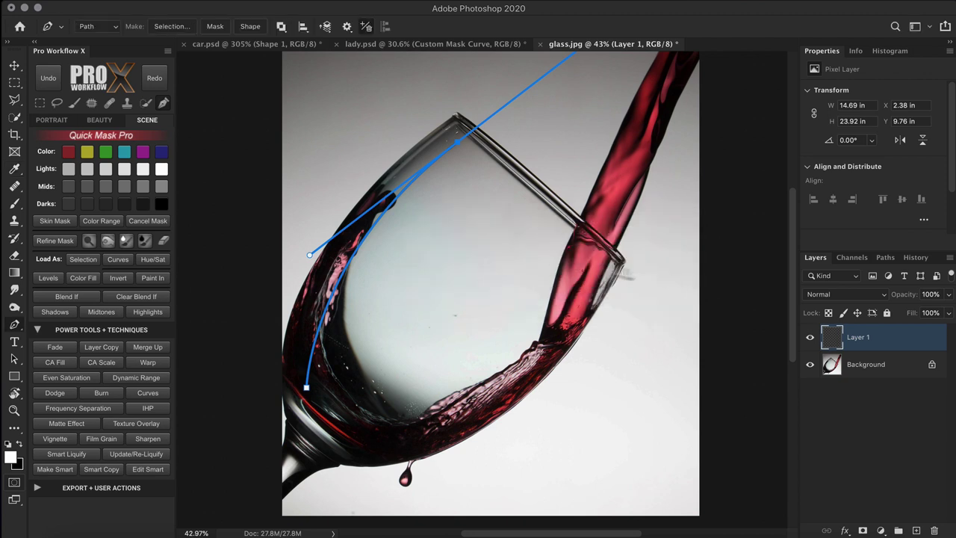
Step: Stroke the path onto Layer 1 with a 300 px brush
left_click(74, 103)
left_click(84, 26)
left_click(111, 300)
left_click(84, 26)
left_click_drag(409, 197, 389, 191)
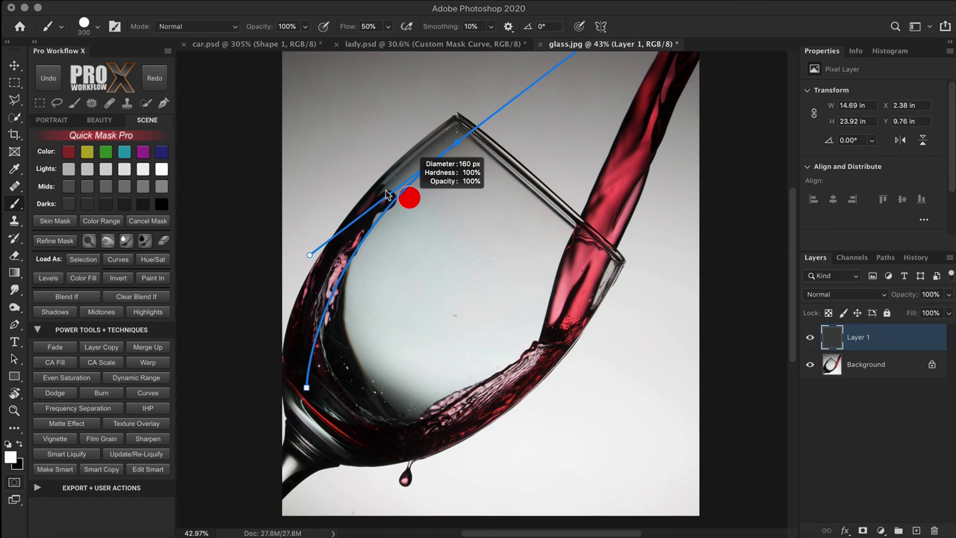
key("p")
right_click(396, 219)
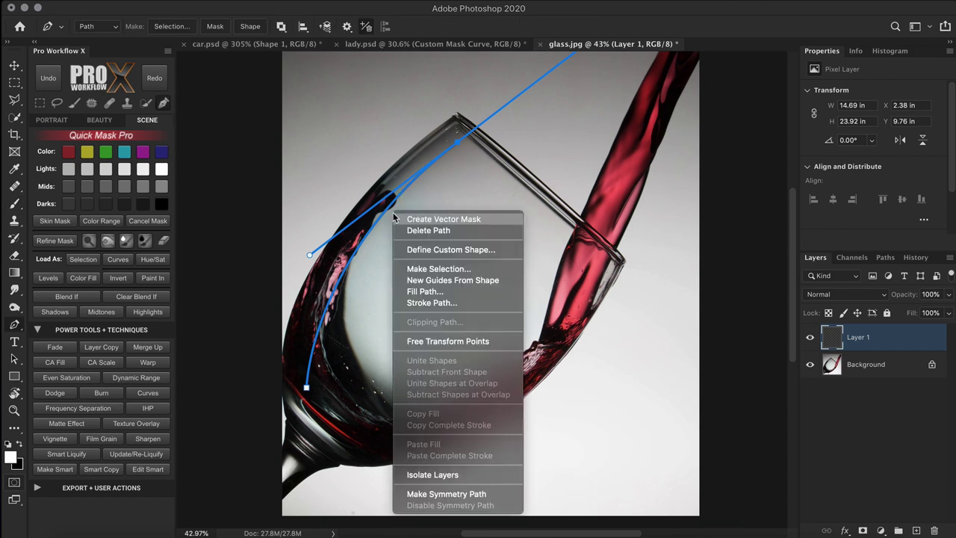
left_click(422, 300)
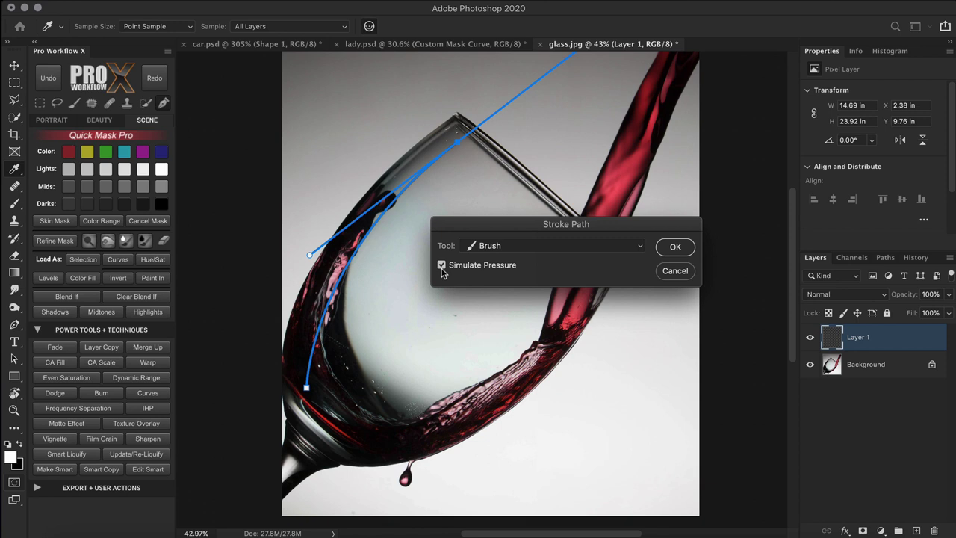
left_click(669, 250)
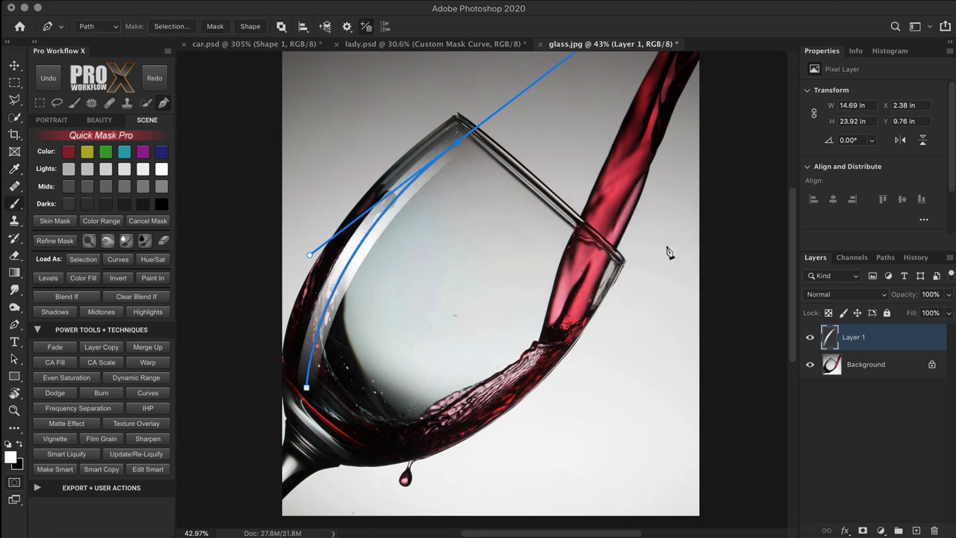
Step: Lower Layer 1's opacity to 84%
left_click_drag(903, 298, 855, 293)
left_click(855, 294)
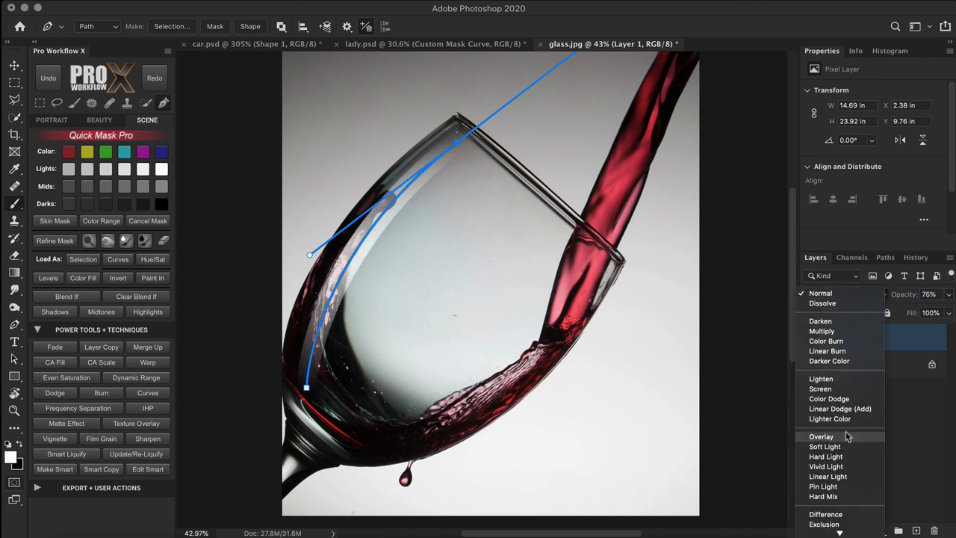
key("Escape")
key("b")
Step: Add a layer mask and paint it black with the soft brush to fade the stroke
left_click(863, 530)
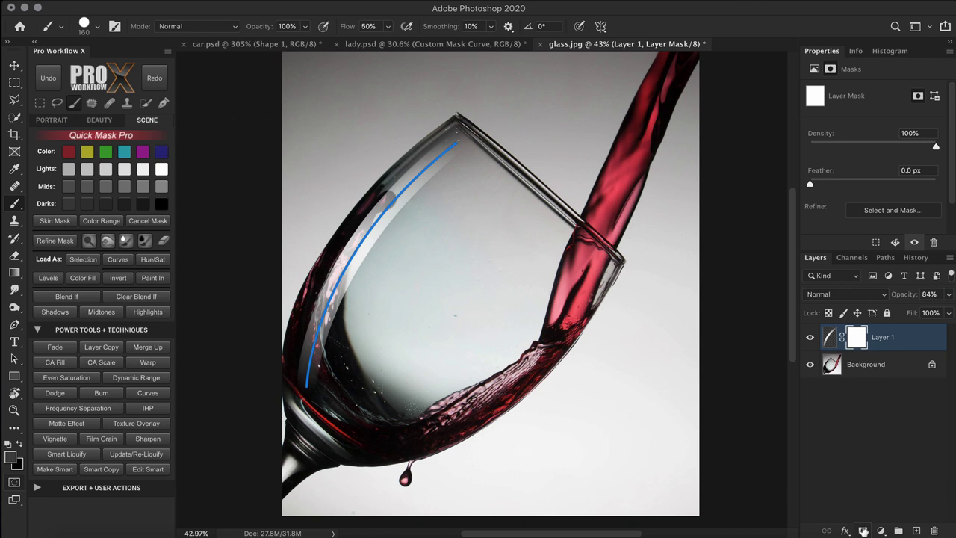
right_click(459, 229)
key("x")
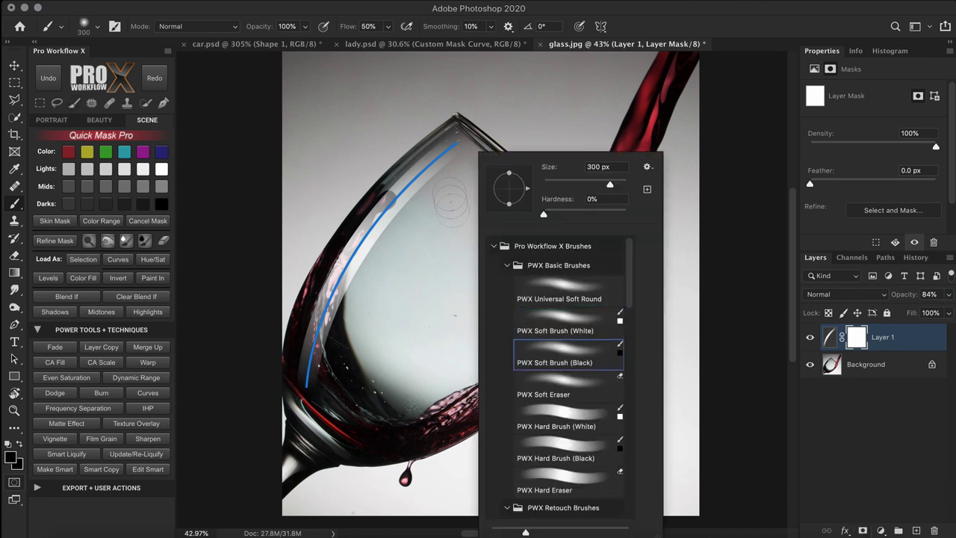
key("Return")
left_click_drag(493, 347, 520, 346)
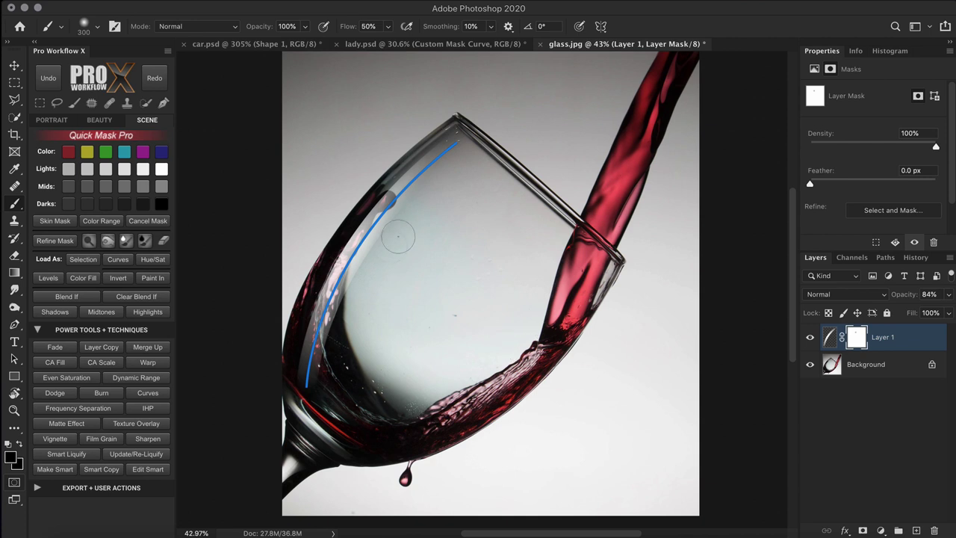
left_click(13, 376)
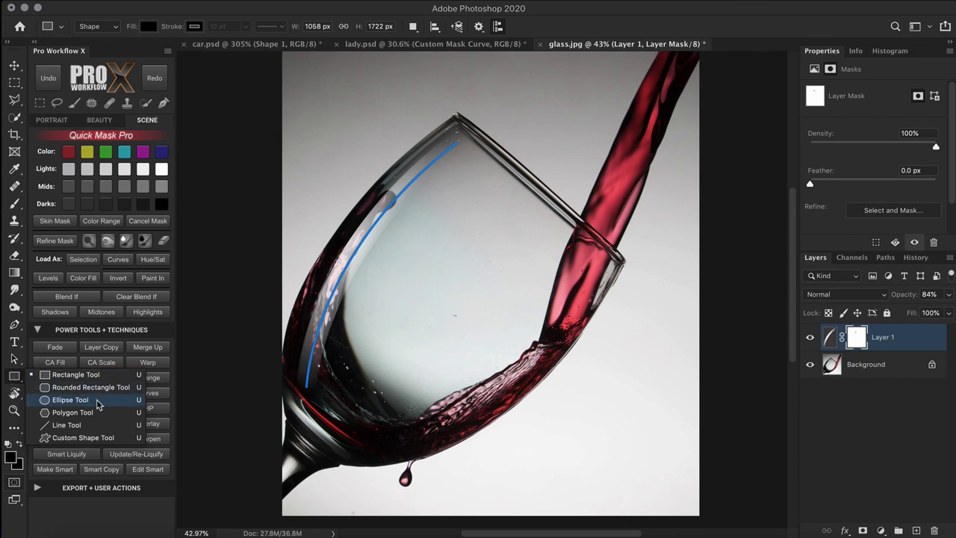
Step: Draw a 1275 × 1275 px circular path over the glass bowl with the Ellipse tool in Path mode
left_click(71, 400)
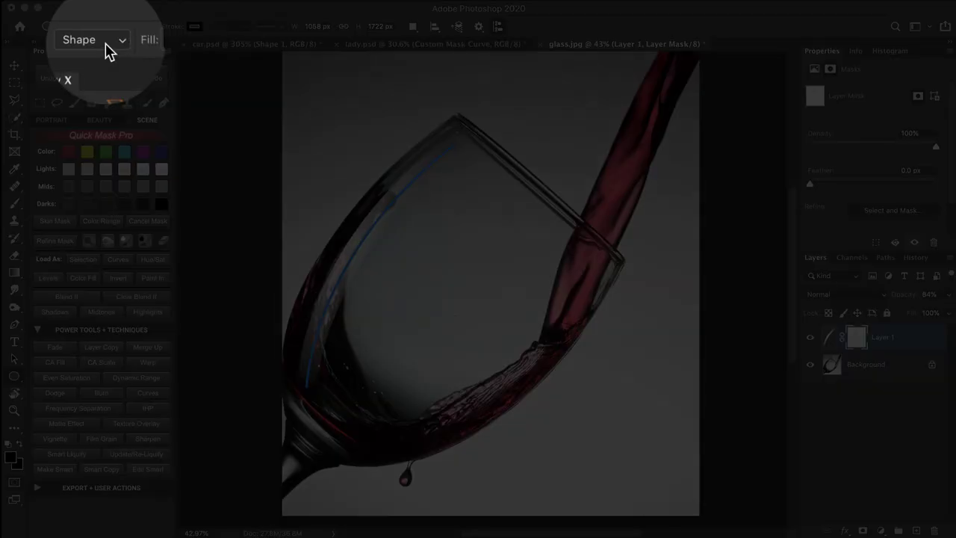
left_click(105, 50)
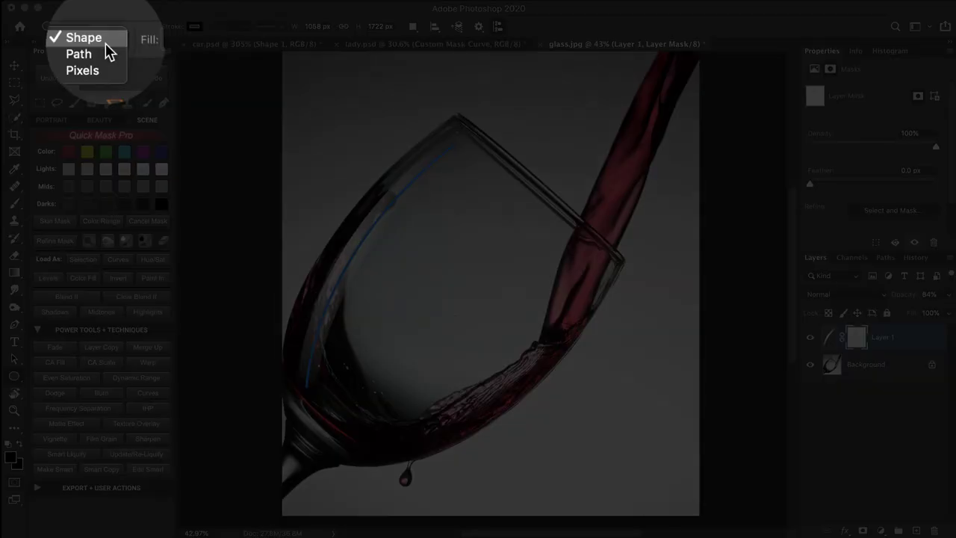
left_click(104, 44)
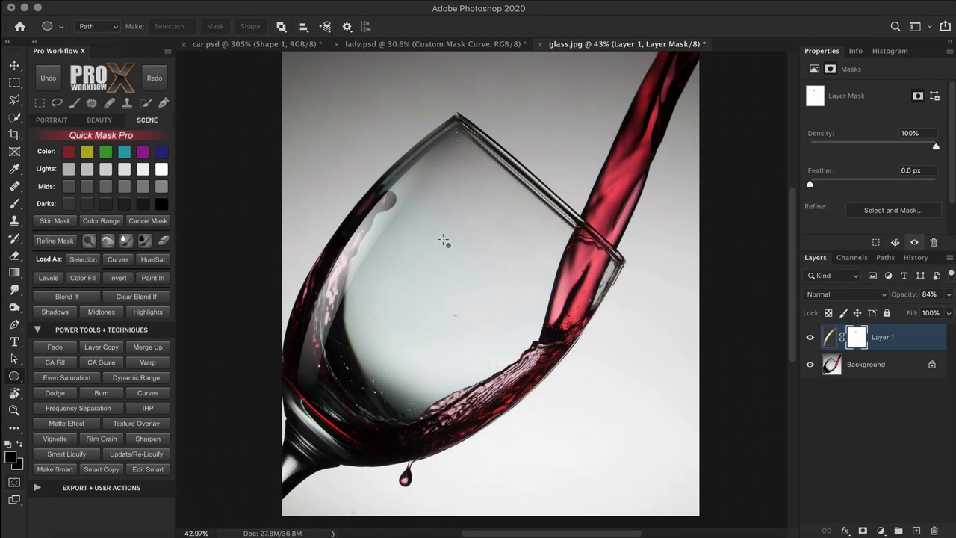
left_click_drag(444, 240, 646, 422)
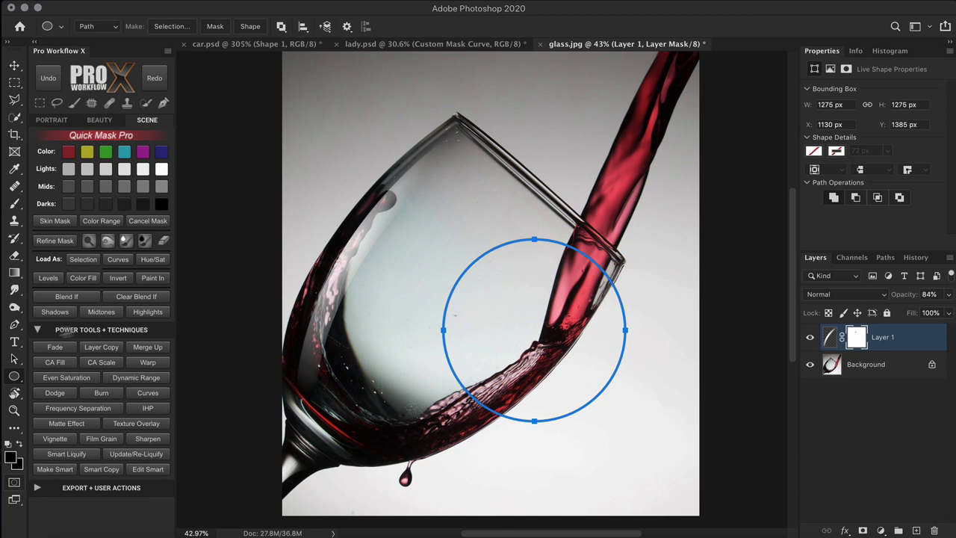
left_click(14, 343)
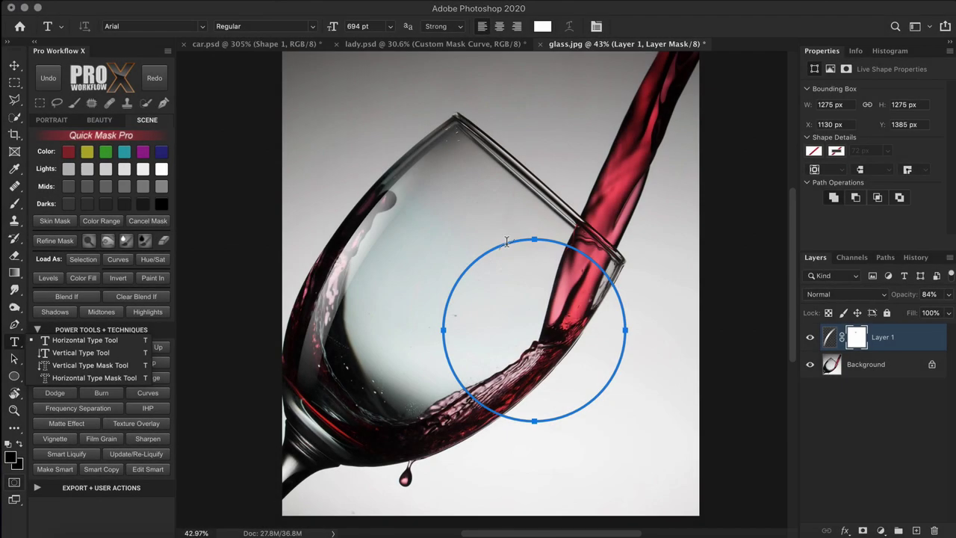
Step: Type WINE on the circle path and slide it around to the bowl's upper left
left_click(507, 239)
type("WINE")
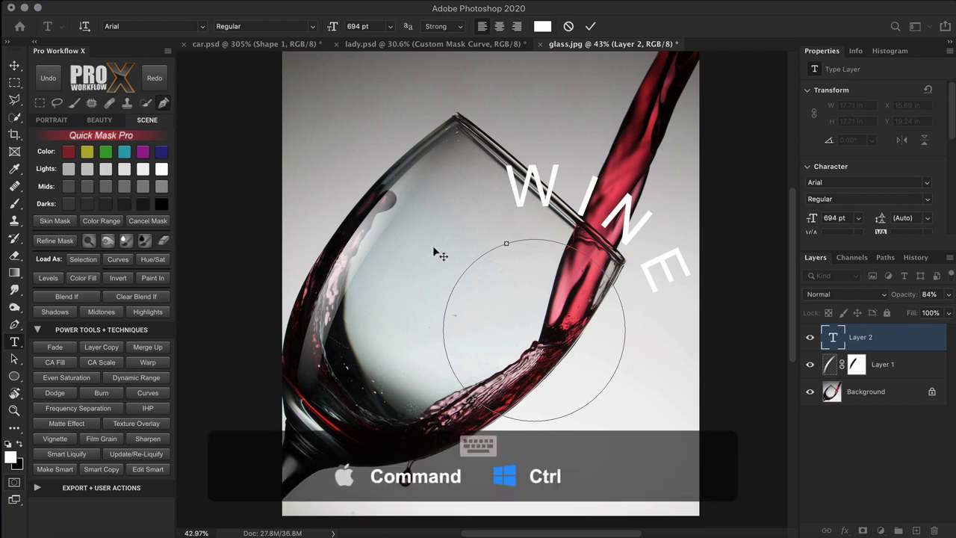
left_click(506, 245, "ctrl")
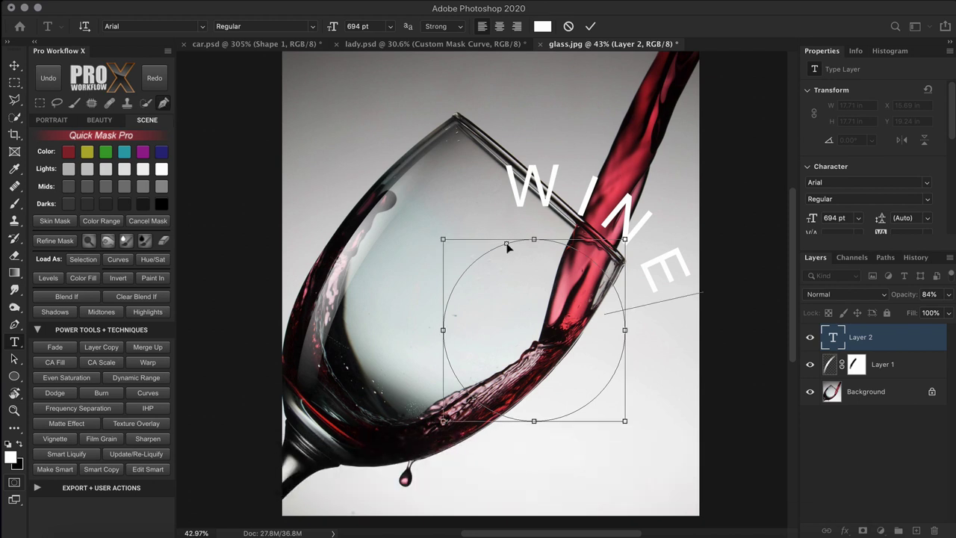
left_click_drag(507, 245, 543, 240)
left_click_drag(597, 224, 627, 299)
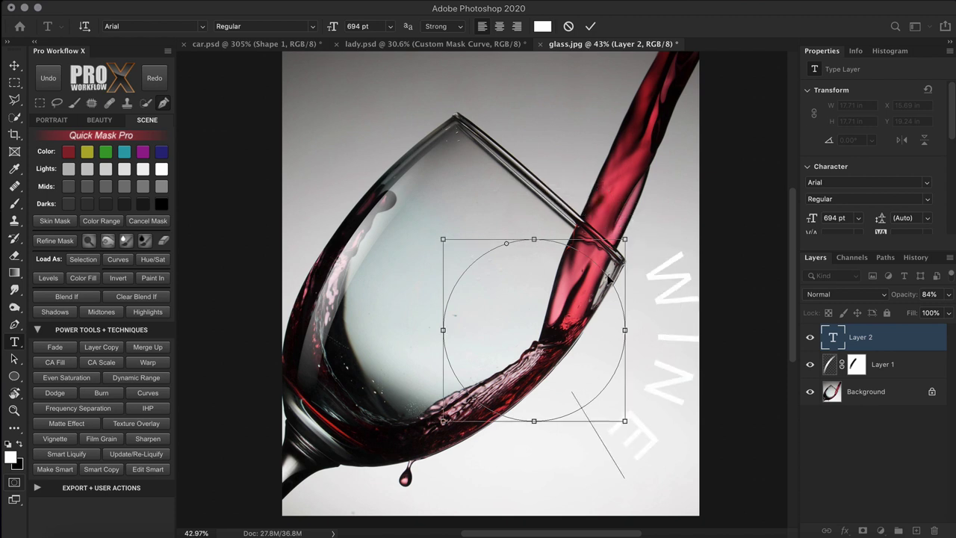
left_click_drag(459, 392, 443, 360)
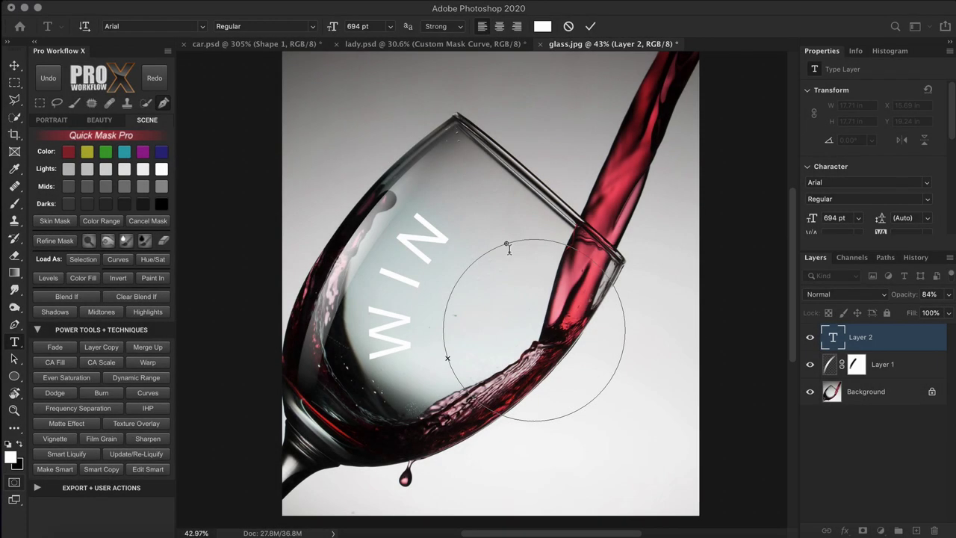
Step: Adjust WINE's start and end points so it shows fully outside the circle, then commit
key("ctrl+t")
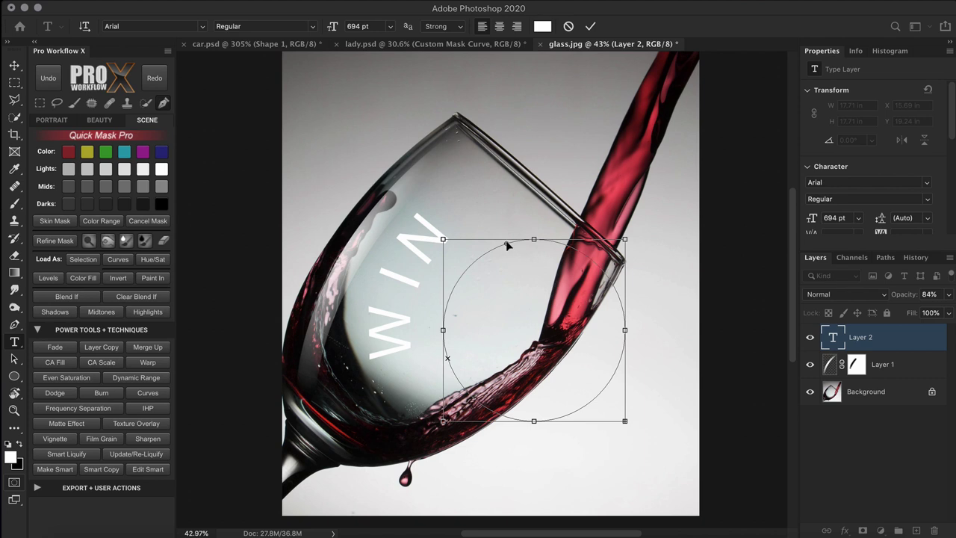
left_click_drag(505, 241, 548, 237)
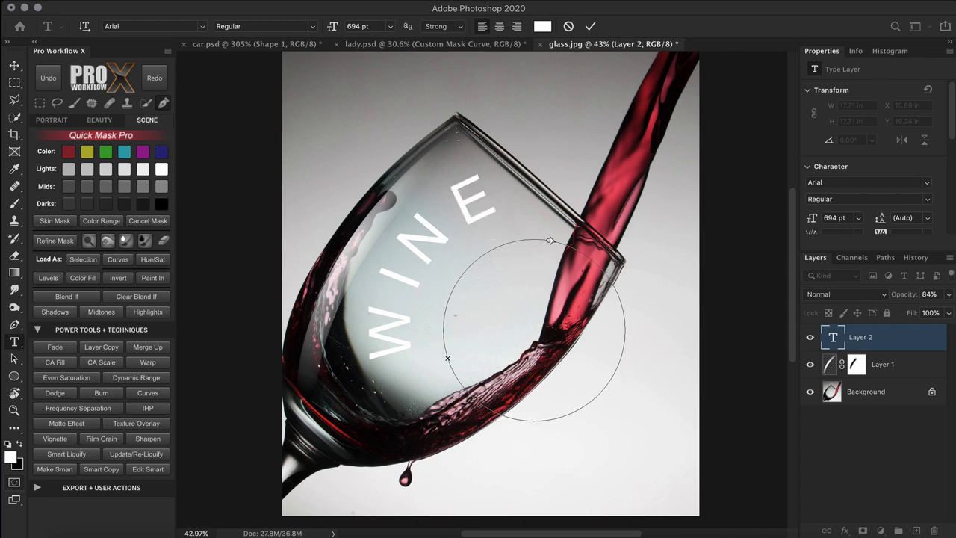
key("super")
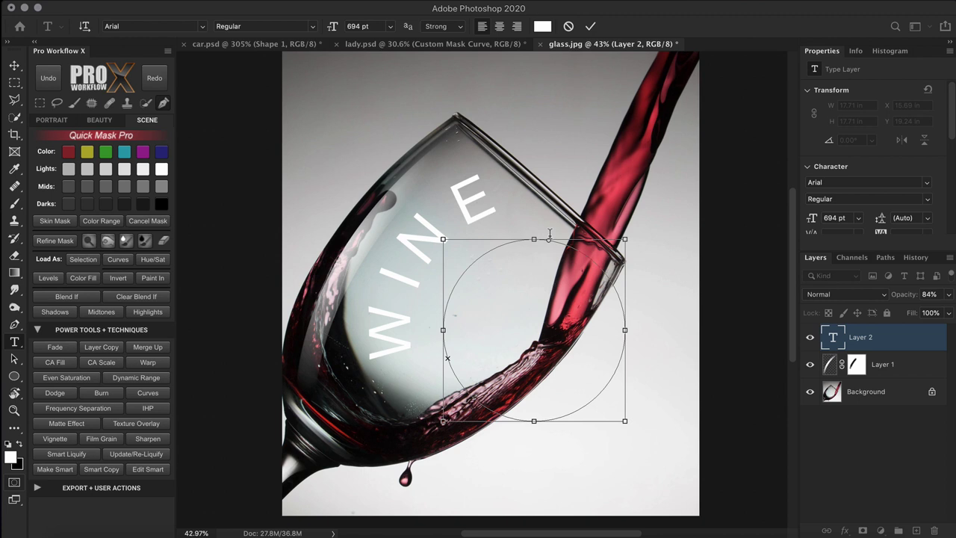
left_click_drag(549, 235, 551, 265)
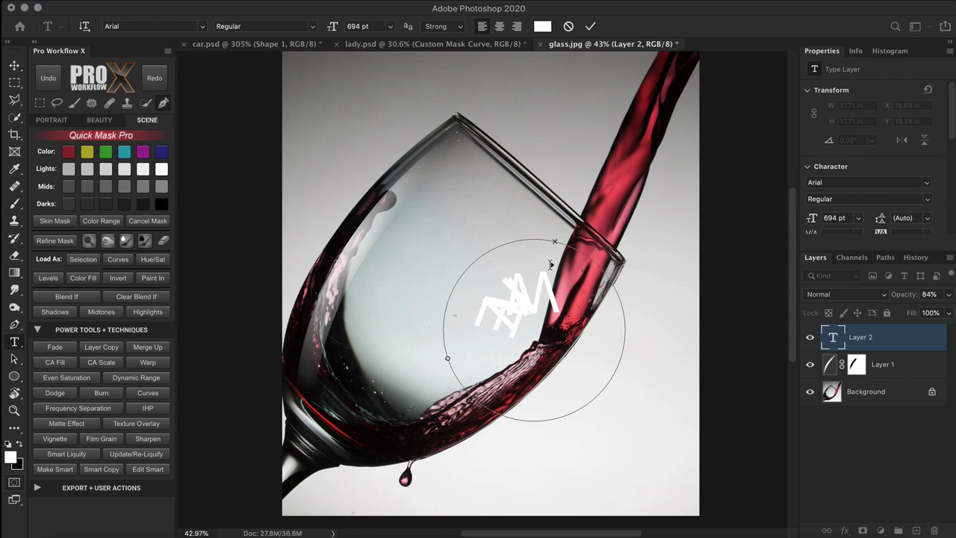
left_click_drag(551, 265, 551, 230)
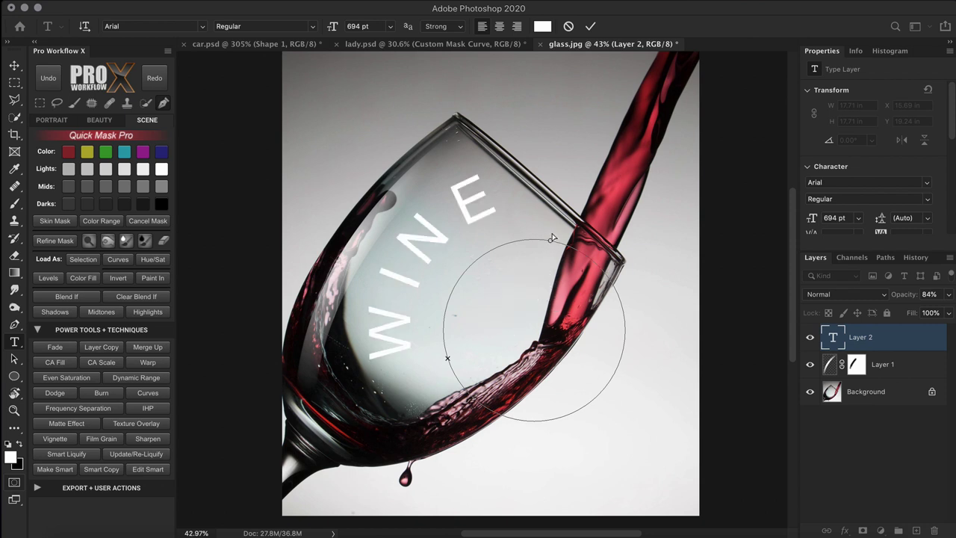
left_click(884, 257)
left_click(873, 371)
key("p")
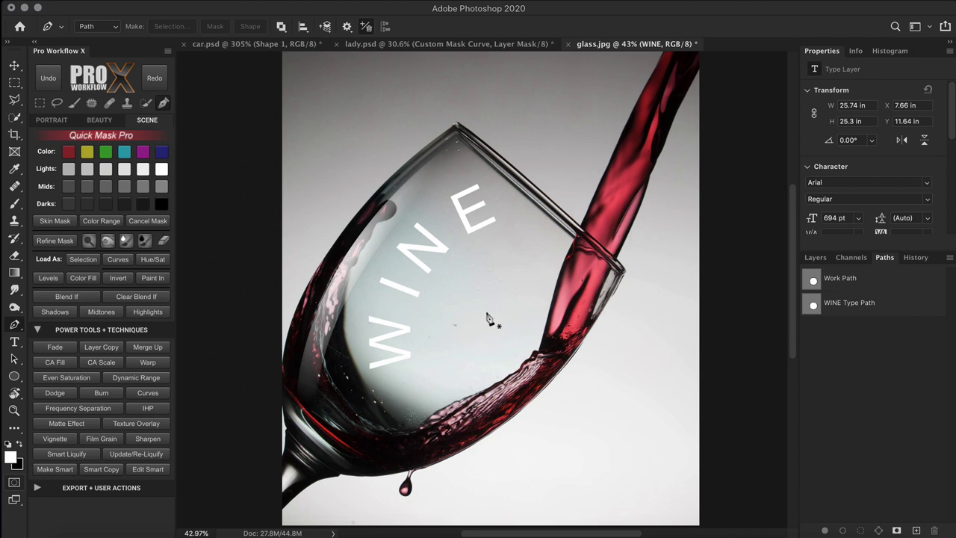
Step: Add a new layer over the circle Work Path and start Flame with One Flame Along Path
left_click(823, 281)
left_click(815, 257)
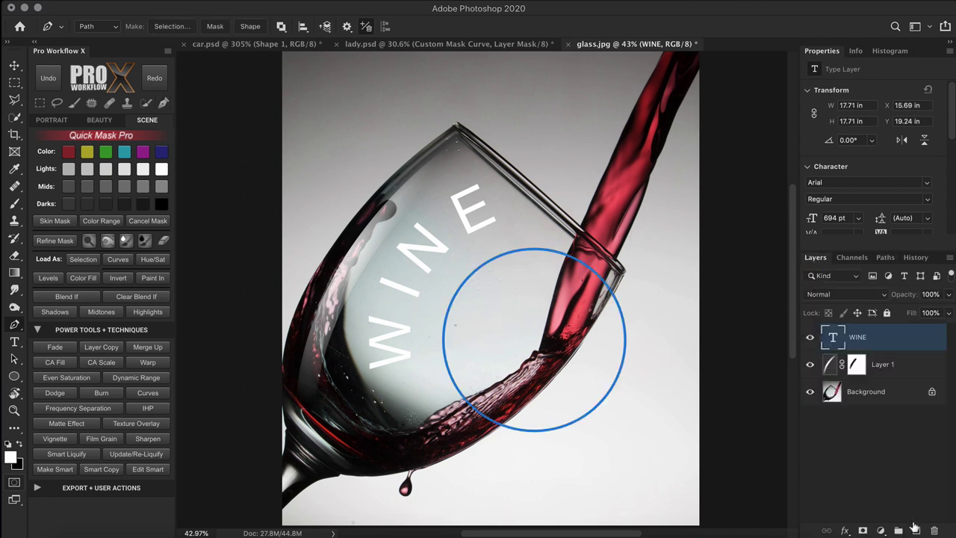
left_click(917, 530)
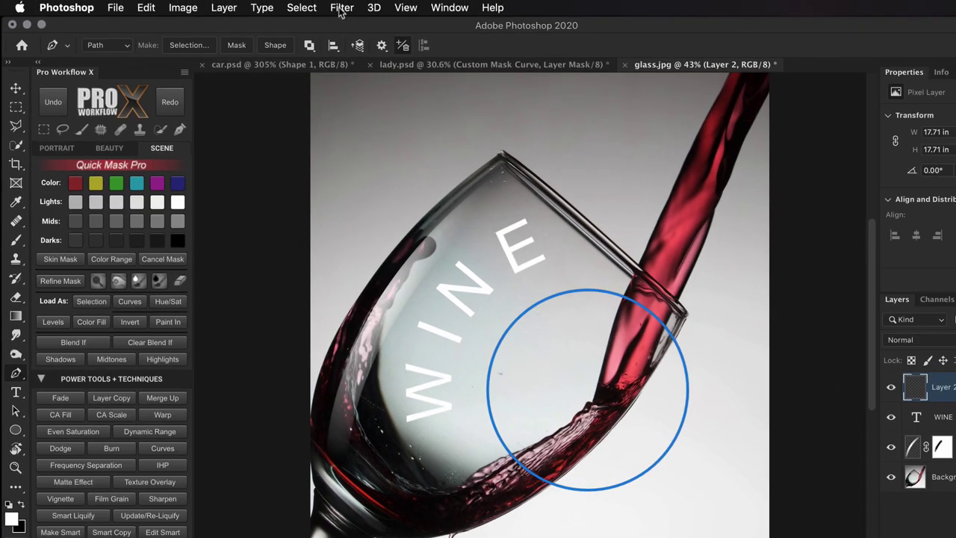
left_click(334, 4)
mouse_move(348, 241)
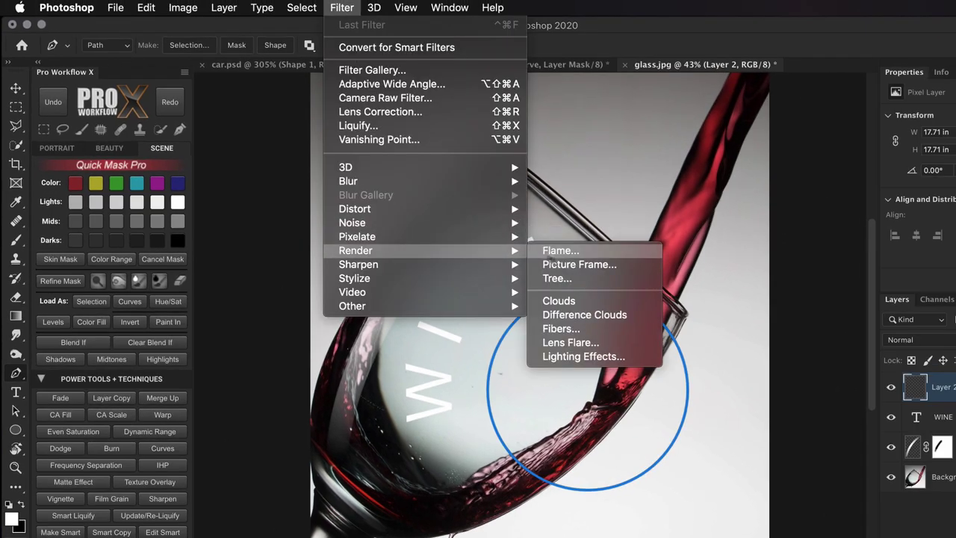
left_click(608, 251)
left_click(634, 230)
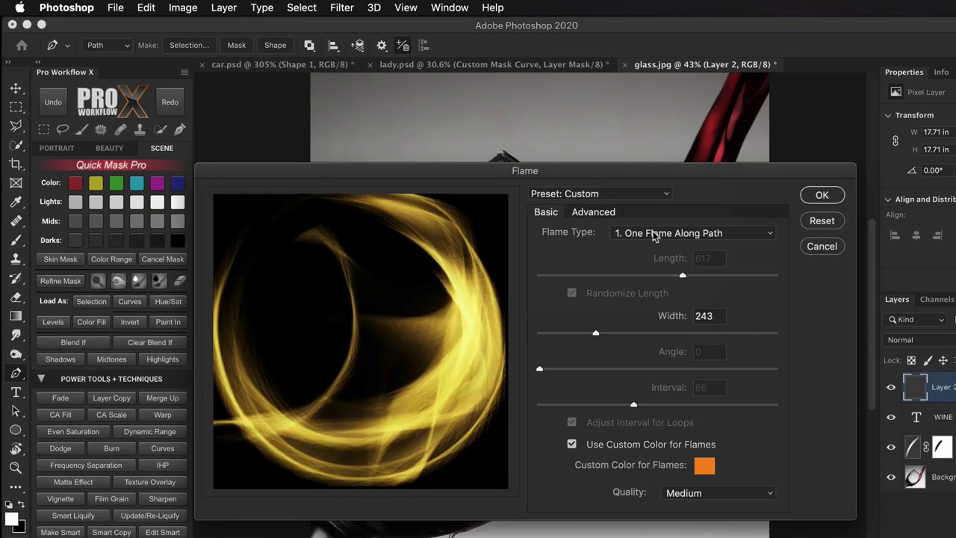
left_click(760, 235)
left_click(781, 231)
Step: Set the flame width to 141 with the Flat style and Pointing shape
left_click(572, 333)
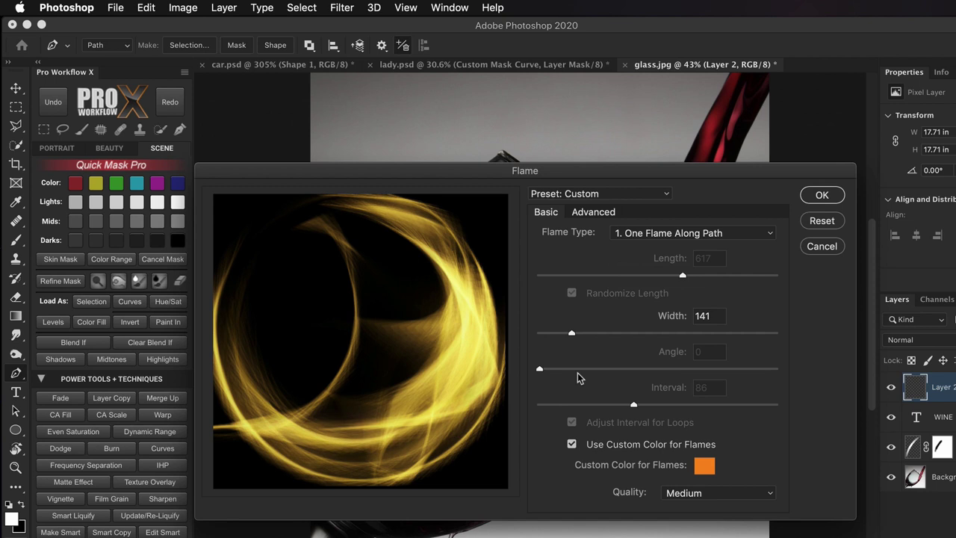
left_click(593, 213)
left_click(725, 412)
left_click(723, 439)
left_click(722, 439)
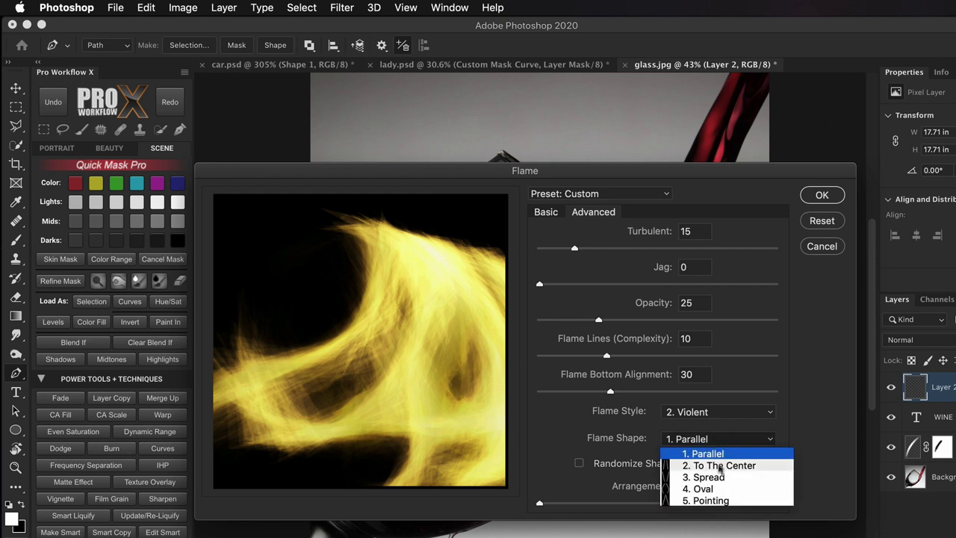
left_click(713, 476)
left_click(717, 412)
left_click(707, 449)
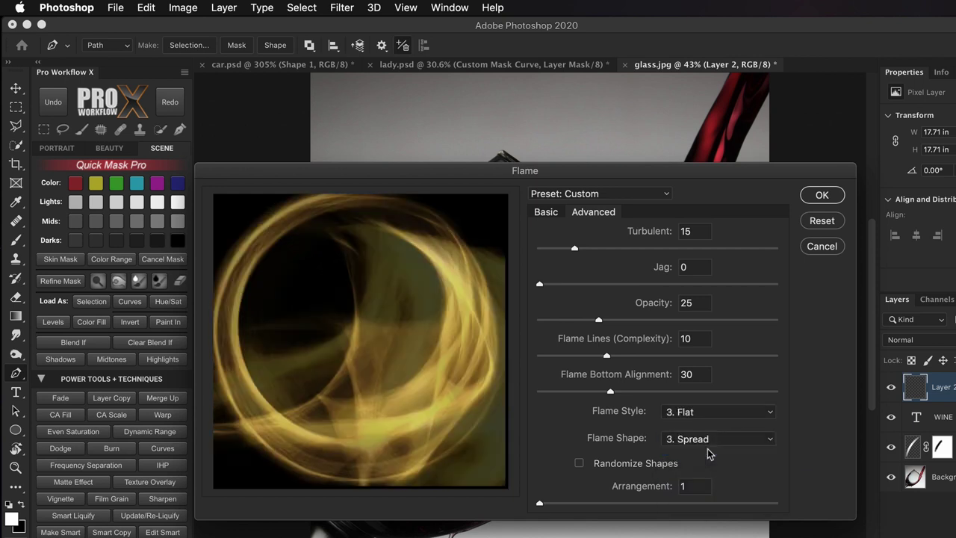
left_click(708, 443)
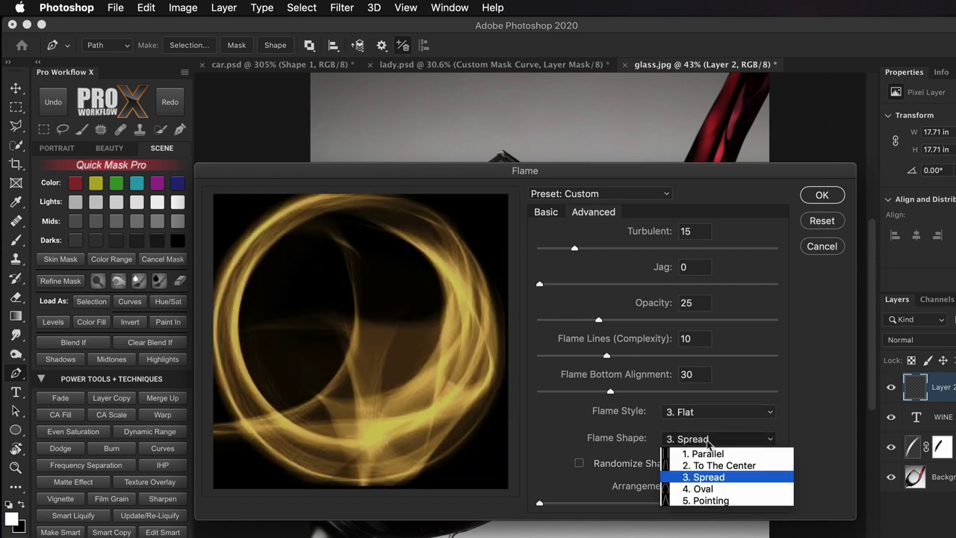
left_click(710, 500)
Step: Randomize the shapes, set opacity 31, render, and move the flame ring into the bowl
left_click(579, 463)
mouse_move(600, 323)
left_mouse_down()
mouse_move(634, 324)
mouse_move(612, 323)
left_mouse_up()
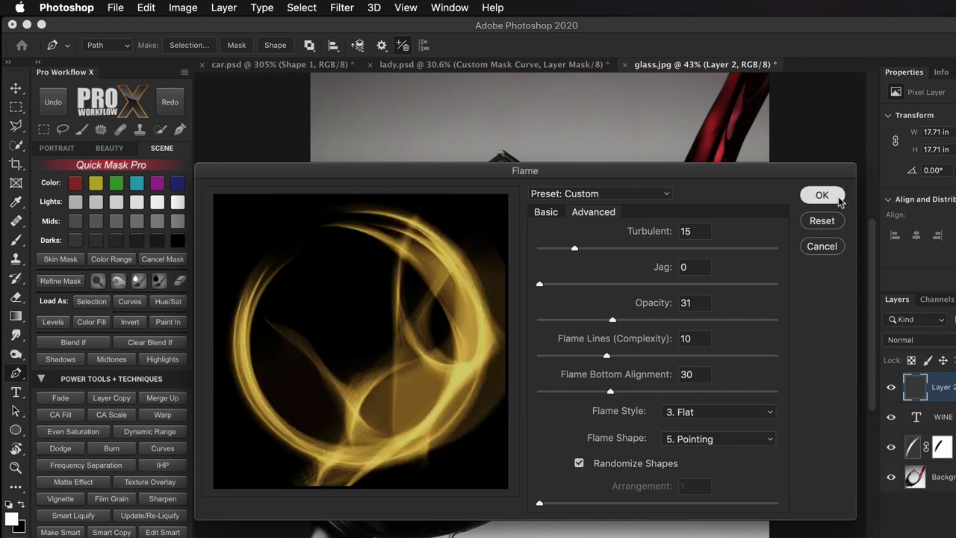
left_click(820, 194)
left_click_drag(678, 453, 534, 445)
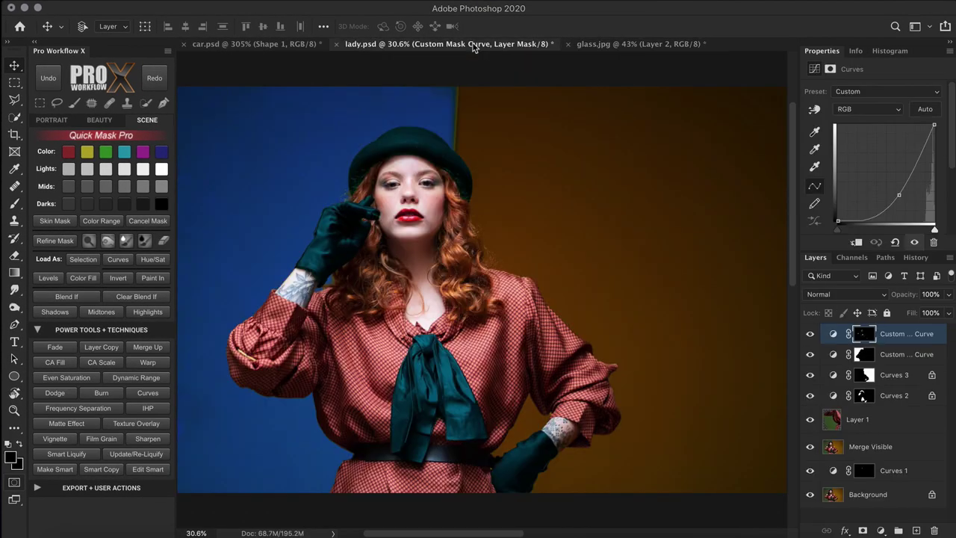
Step: Draw an S-shaped pen path across the woman and add a new empty layer
left_click(332, 492)
left_click_drag(353, 354, 485, 296)
left_click_drag(560, 232, 528, 195)
left_click_drag(275, 124, 246, 115)
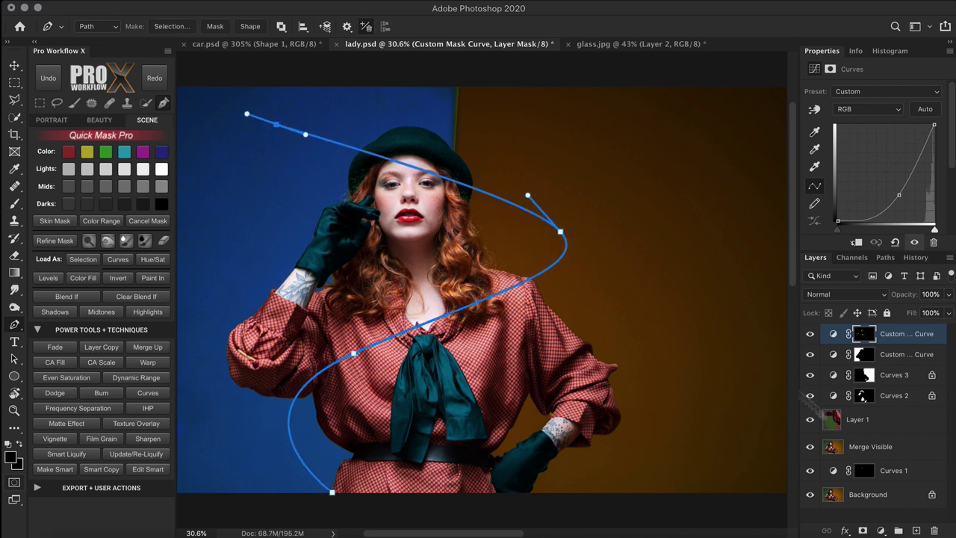
left_click(916, 531)
Step: Start the Flame filter on the path with Multiple Flames Along Path
left_click(325, 7)
mouse_move(370, 213)
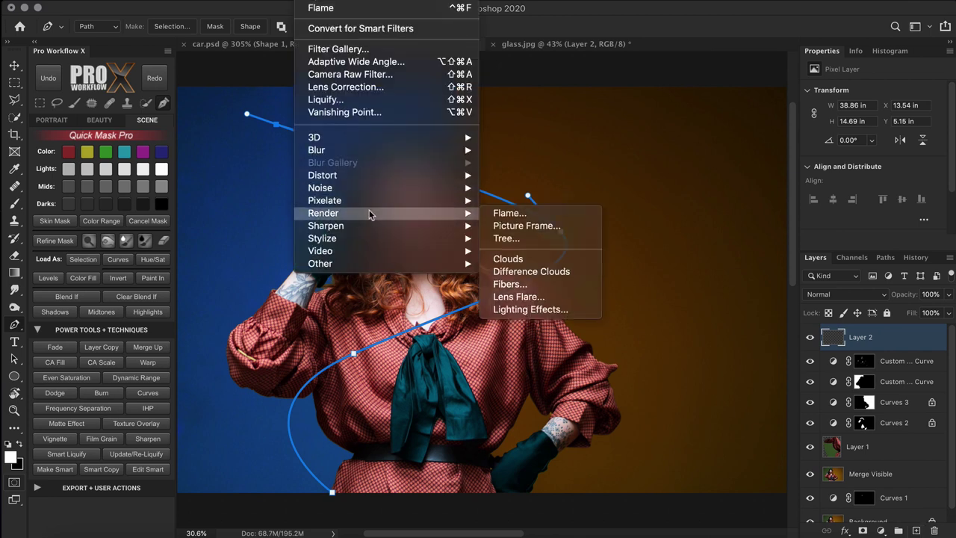
left_click(545, 215)
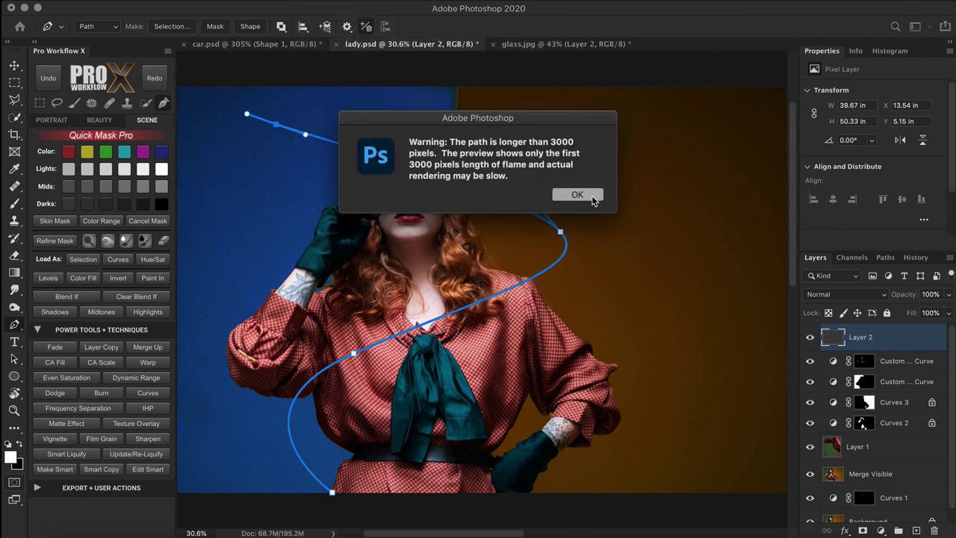
left_click(578, 195)
left_click(675, 199)
left_click(693, 225)
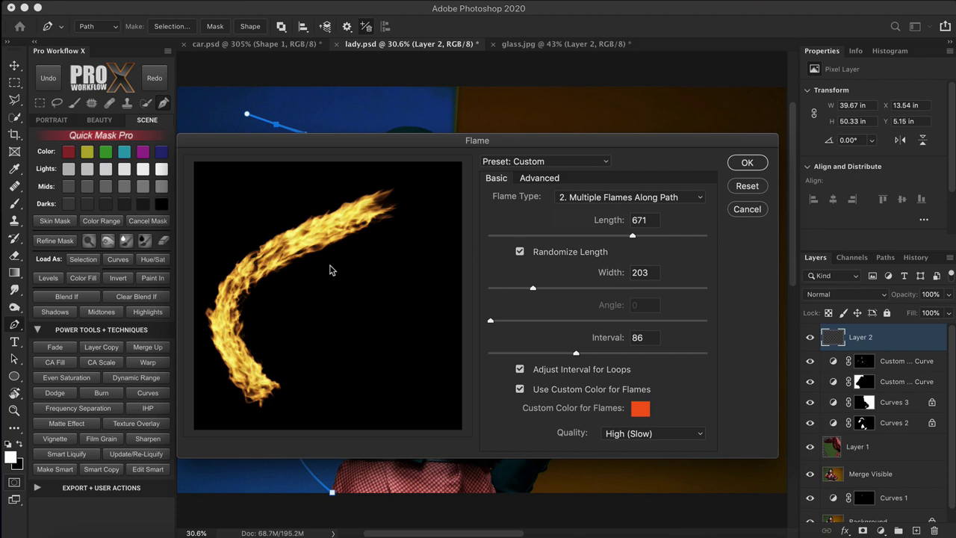
Step: Give the flames a custom cyan colour and render them at width 203, interval 86
left_click(641, 409)
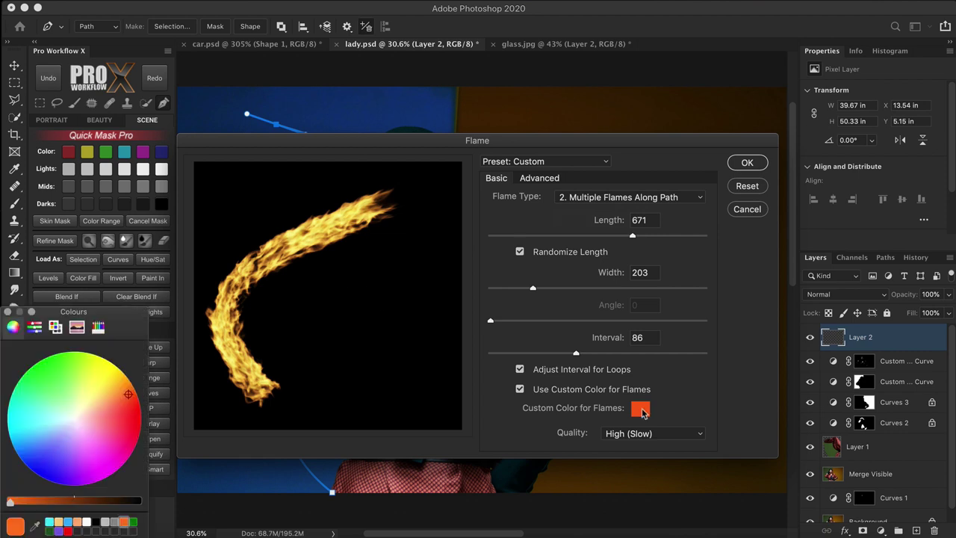
left_click(16, 436)
mouse_move(16, 442)
left_mouse_down()
mouse_move(18, 459)
mouse_move(12, 443)
left_mouse_up()
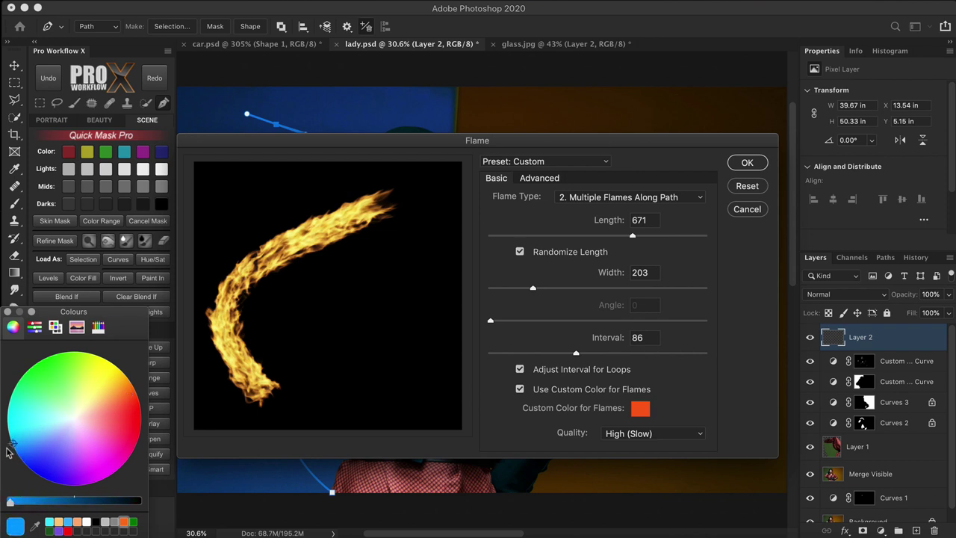
left_click(6, 314)
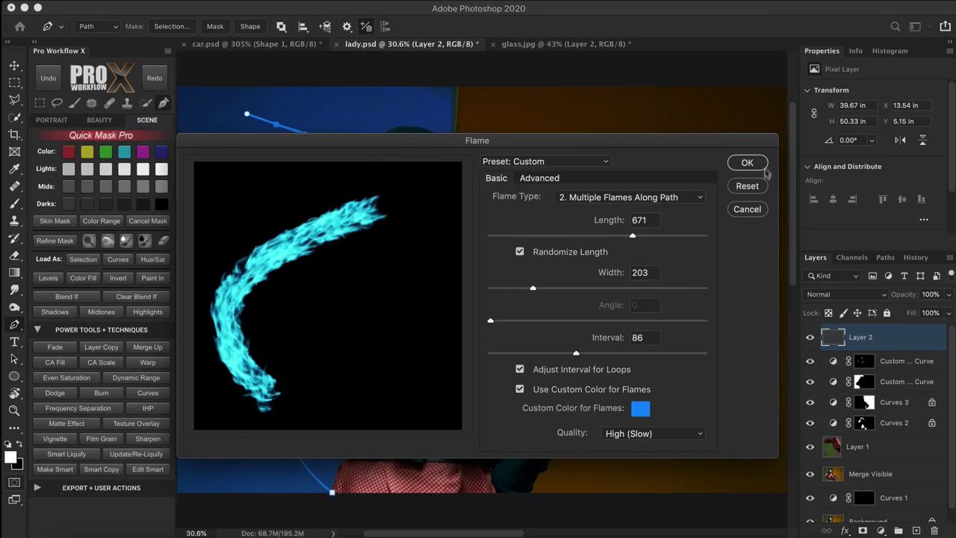
left_click(760, 163)
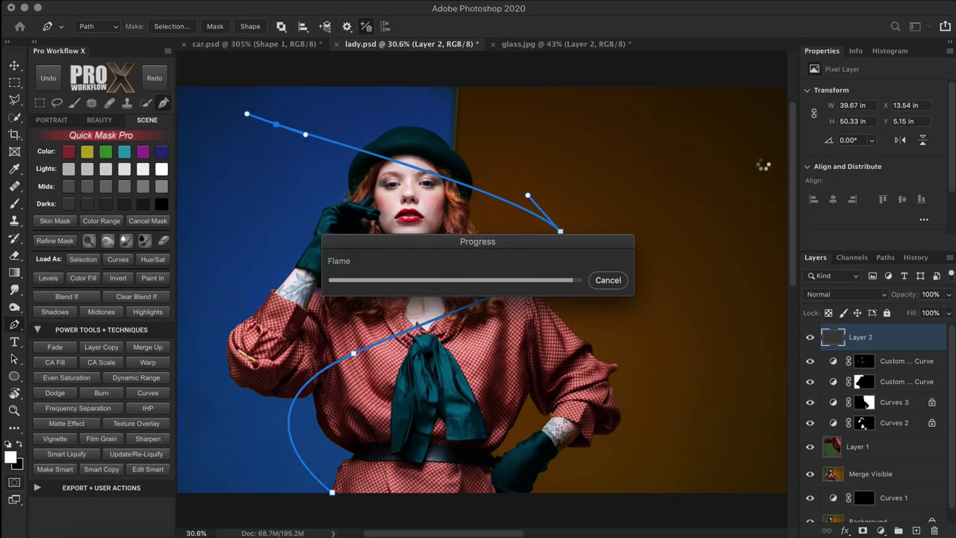
left_click(810, 337)
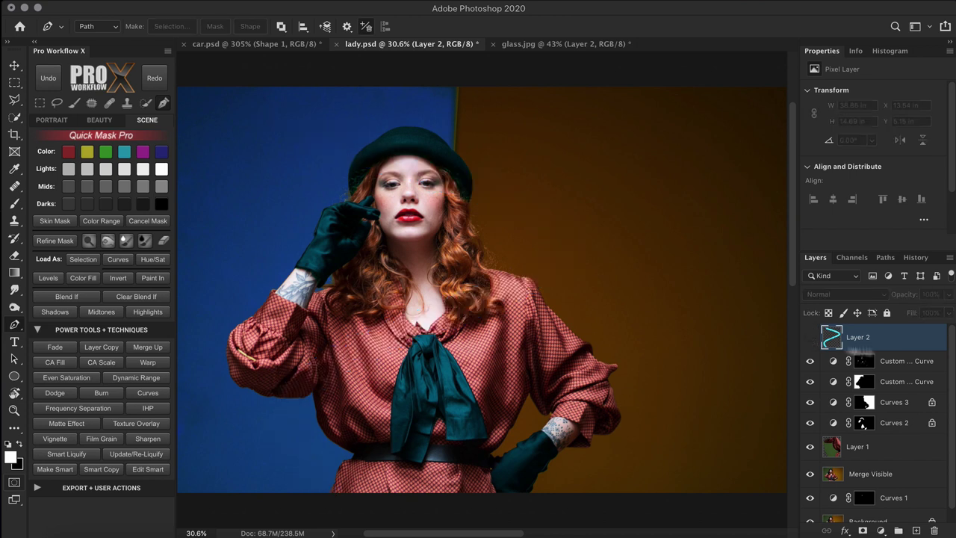
Step: Select the woman as the subject using Select and Mask
left_click(897, 361)
left_click(144, 109)
left_click(307, 26)
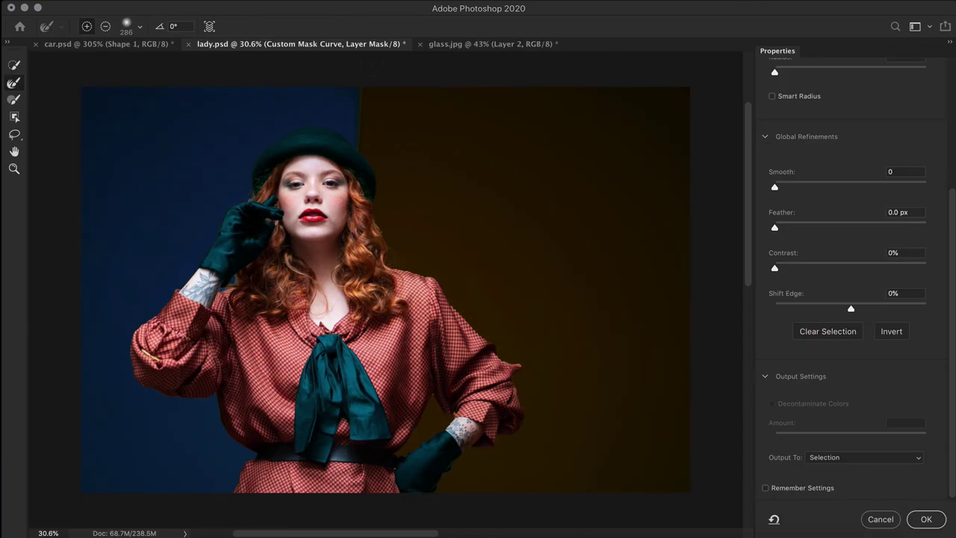
left_click(925, 519)
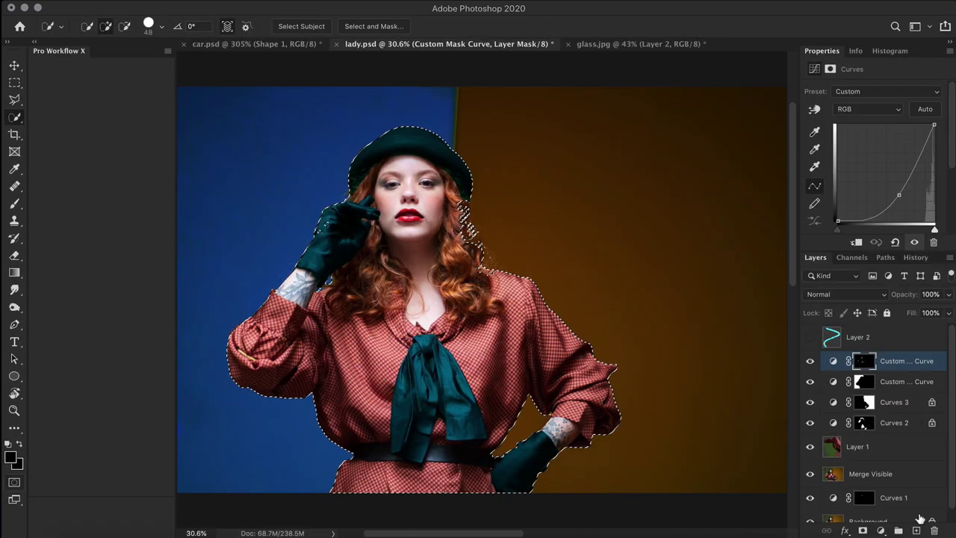
Step: Mask the flame layer to the woman, invert it, and paint white to reveal flame over her chest
left_click(810, 337)
left_click(866, 337)
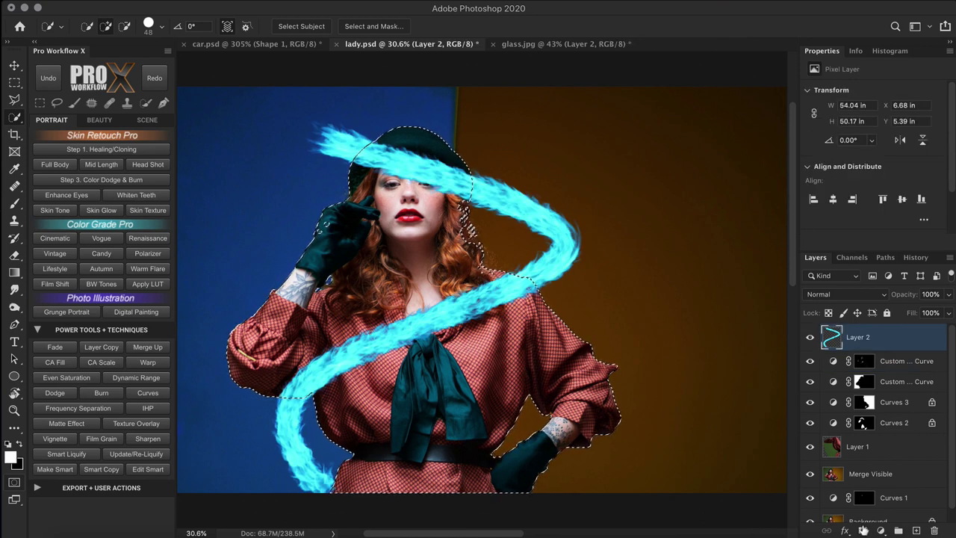
left_click(863, 530)
scroll(880, 162, "down", 2)
left_click(893, 220)
key("b")
mouse_move(508, 286)
left_mouse_down()
mouse_move(541, 298)
mouse_move(478, 295)
mouse_move(299, 396)
mouse_move(247, 440)
left_mouse_up()
key("x")
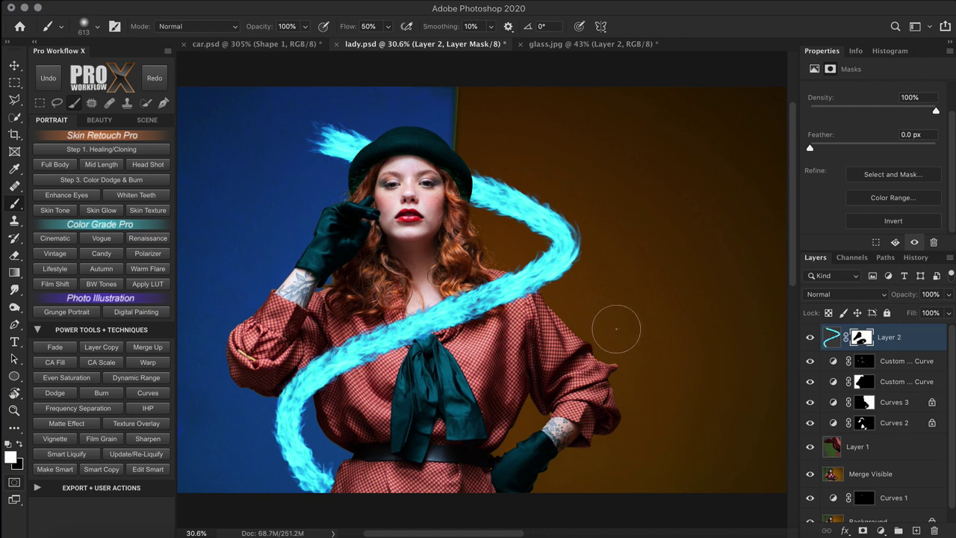
Step: Draw a Pen path curving from the lower right up toward the top right
key("v")
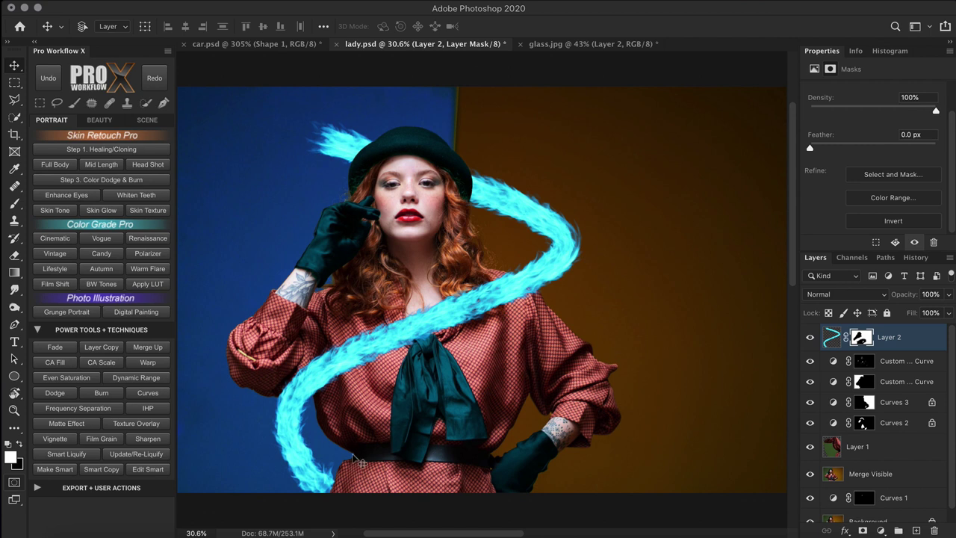
left_click(164, 104)
left_click(716, 421)
left_click_drag(644, 152, 589, 100)
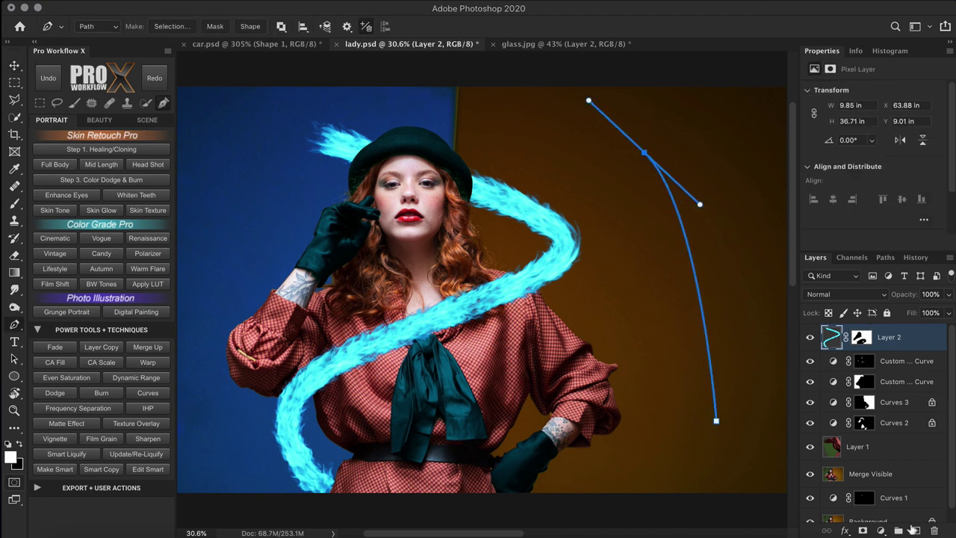
Step: On a new layer, render a Tree filter with the Sakura Cherry Blossom base type
left_click(913, 529)
left_click(312, 0)
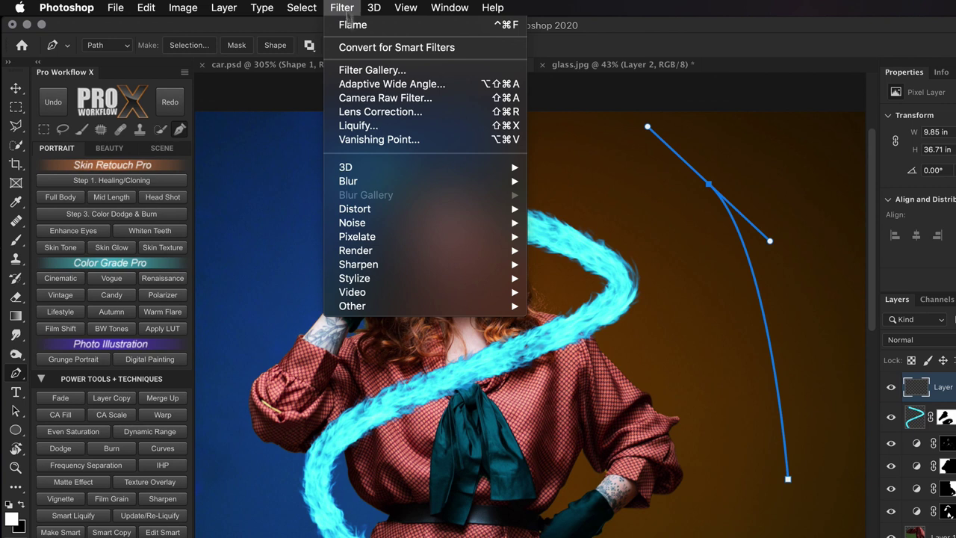
mouse_move(403, 255)
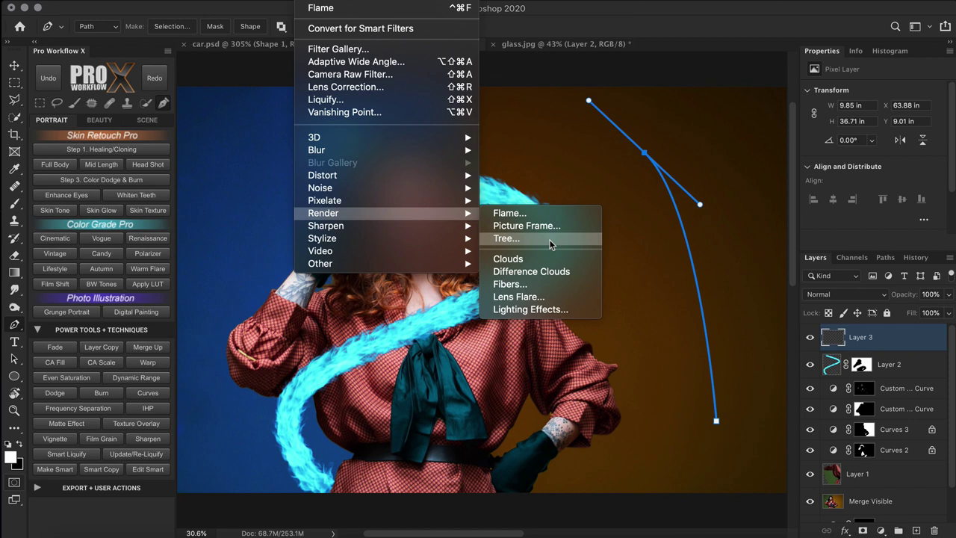
left_click(549, 239)
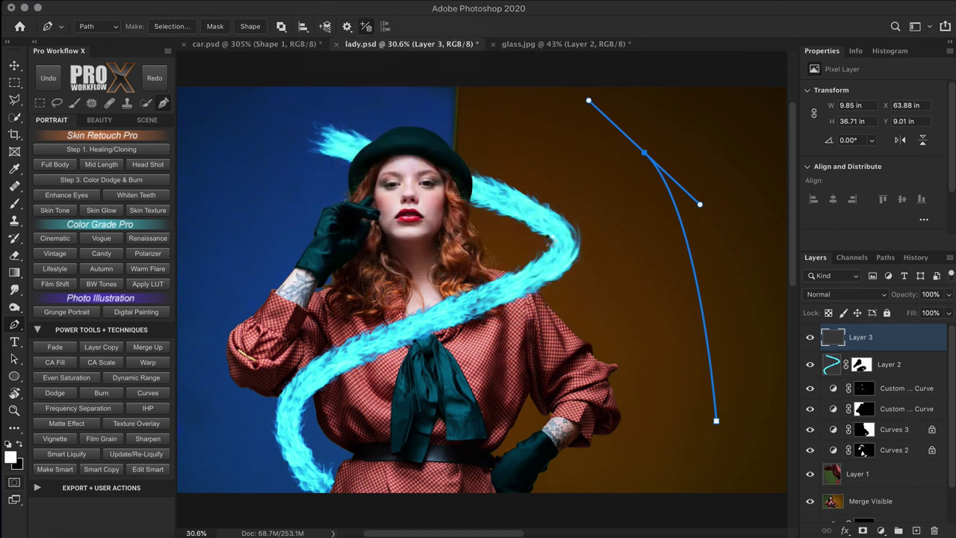
left_click(698, 188)
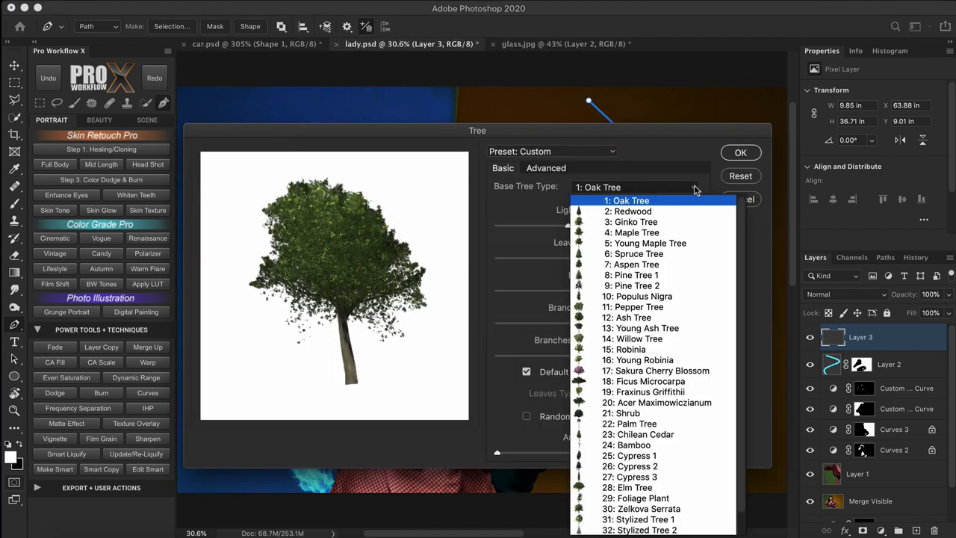
left_click(690, 370)
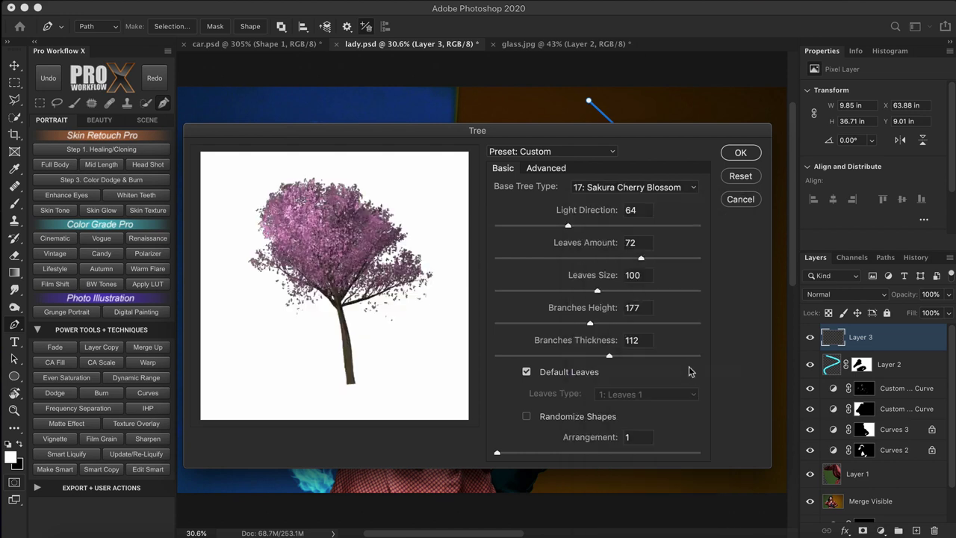
Step: Set Light Direction 122 and Branches Thickness 146, tilt the camera slightly, and render
mouse_move(574, 228)
left_mouse_down()
mouse_move(635, 229)
mouse_move(668, 261)
mouse_move(693, 259)
left_mouse_up()
left_click_drag(609, 355, 643, 355)
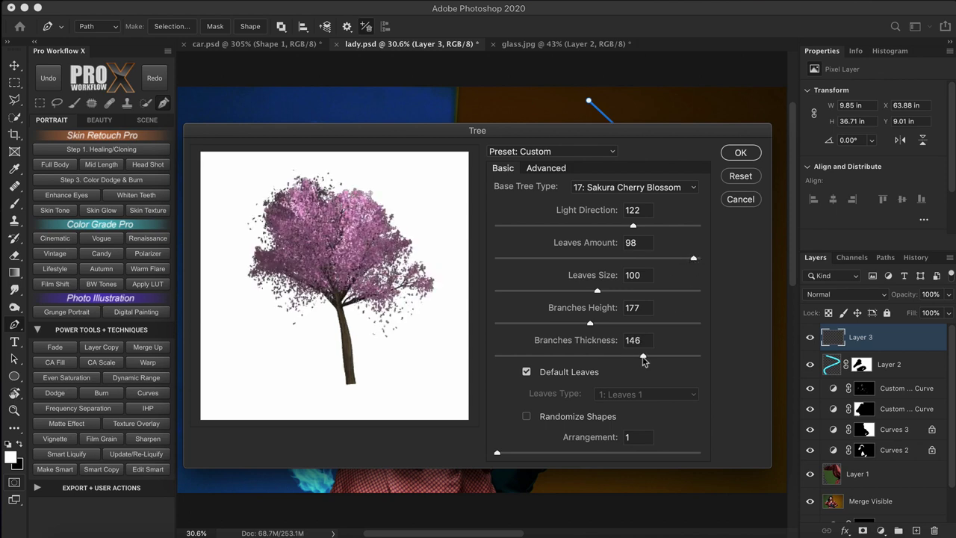
left_click(561, 174)
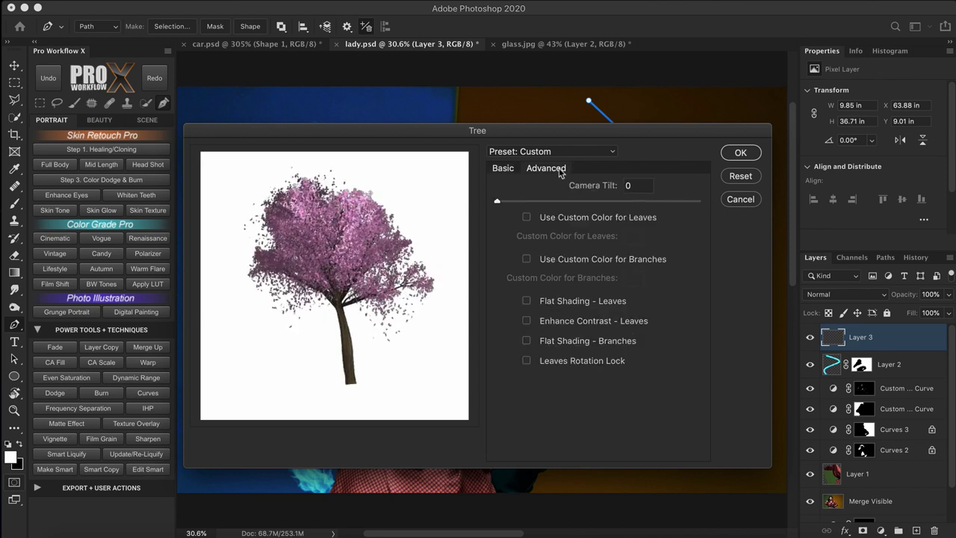
left_click_drag(498, 202, 535, 206)
left_click(727, 153)
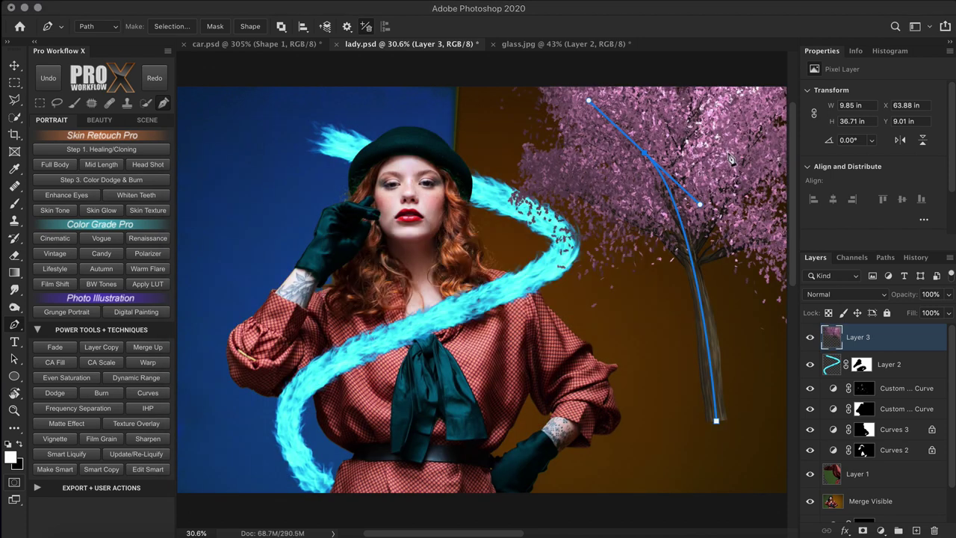
Step: Zoom in on the cherry tree, hiding and then reselecting the Work Path in the Paths panel
key("v")
key("ctrl+minus")
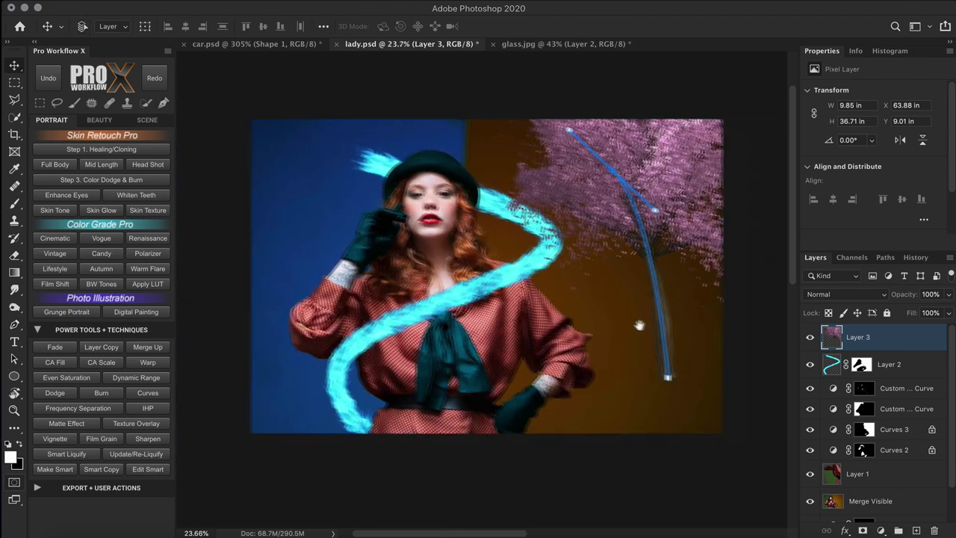
left_click_drag(647, 330, 608, 319)
left_click(885, 257)
left_click(856, 352)
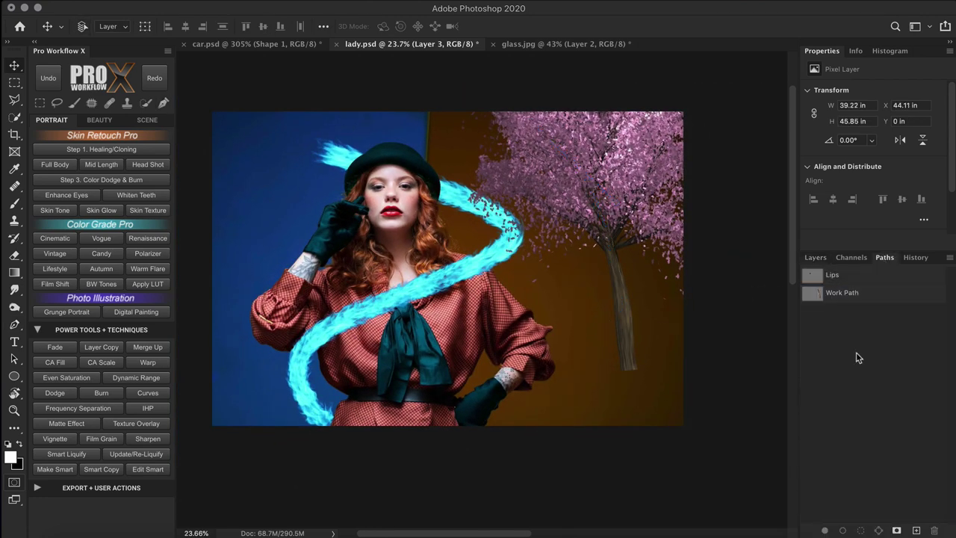
left_click_drag(622, 198, 683, 267)
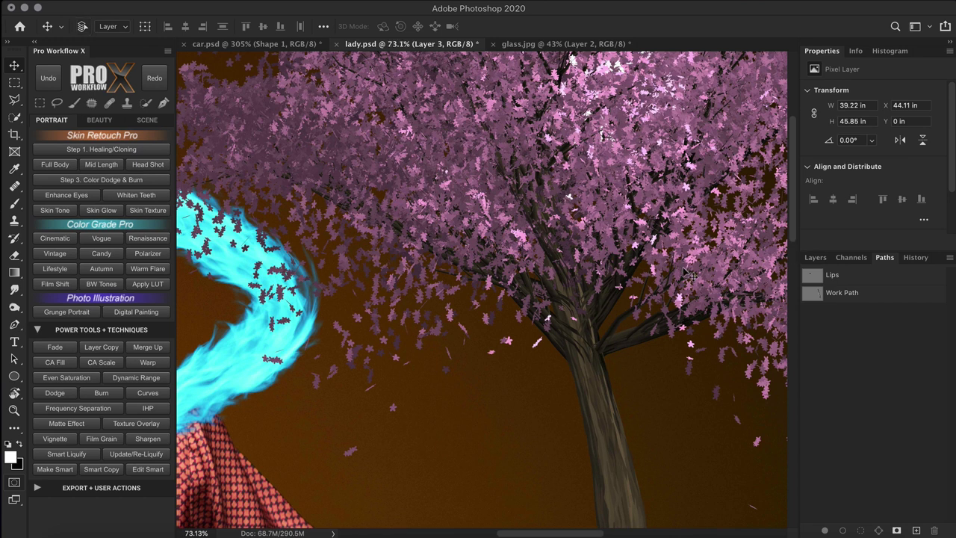
left_click(872, 296)
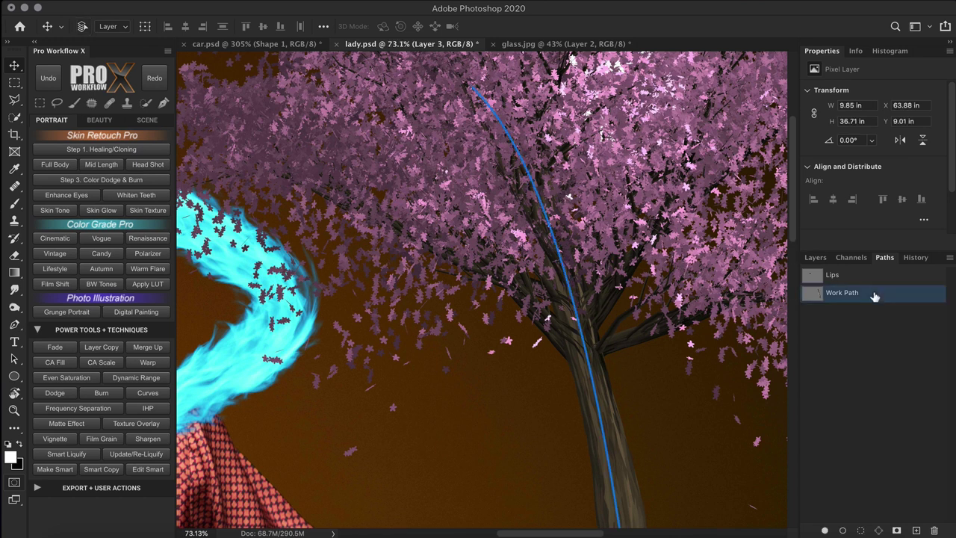